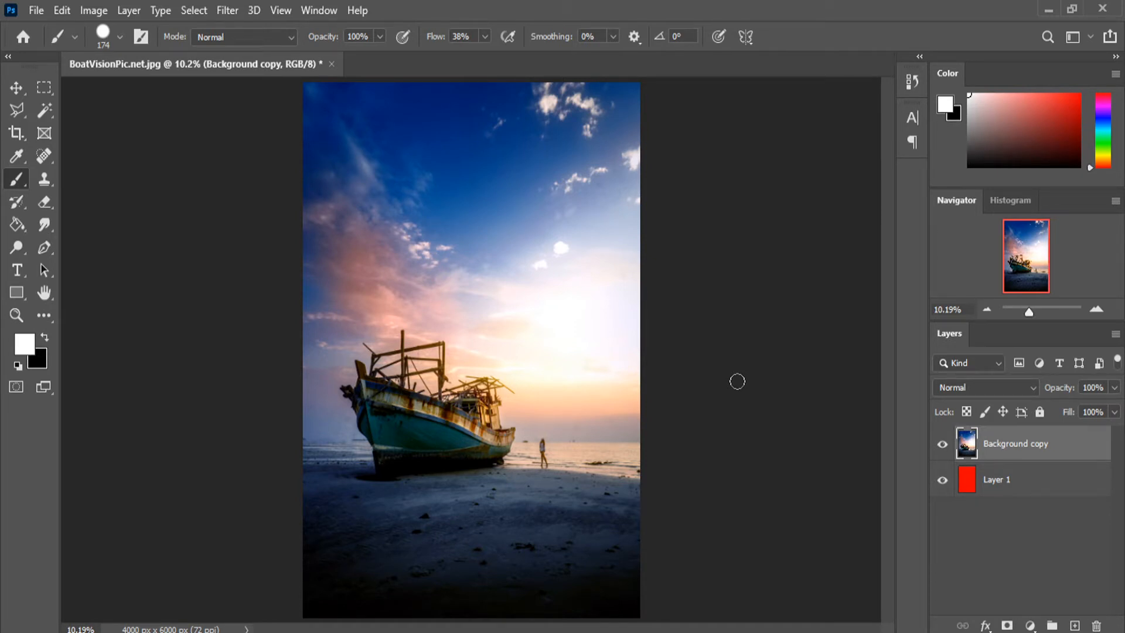
- Draw a closed Polygonal Lasso selection around the whole boat on the Background copy layer
key(m)
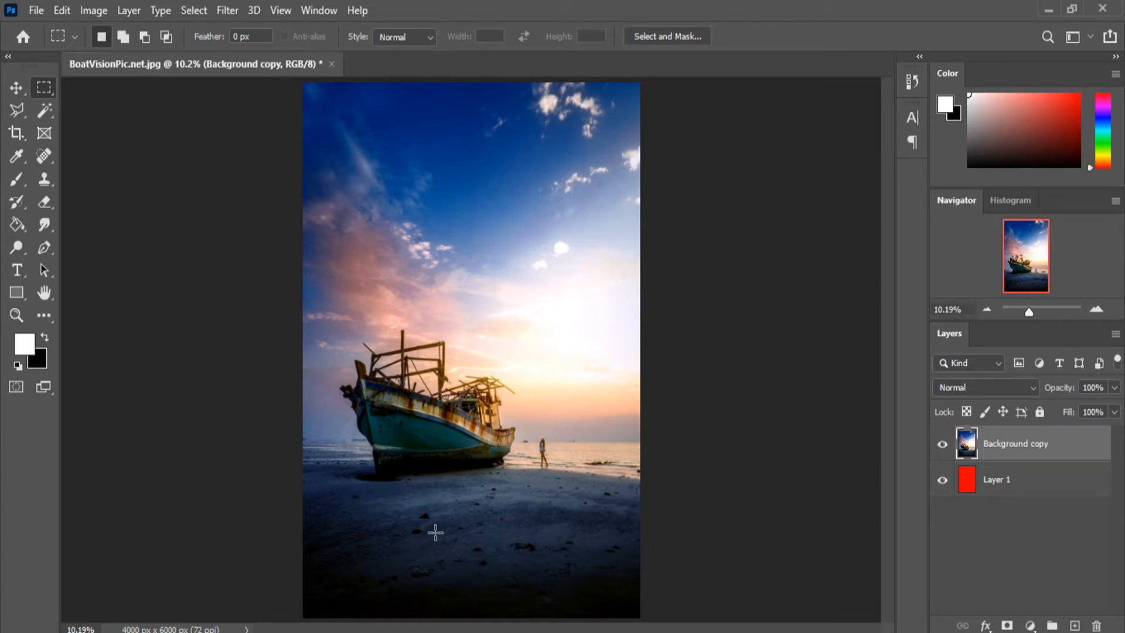
scroll(453, 414, up, 6)
scroll(452, 414, down, 1)
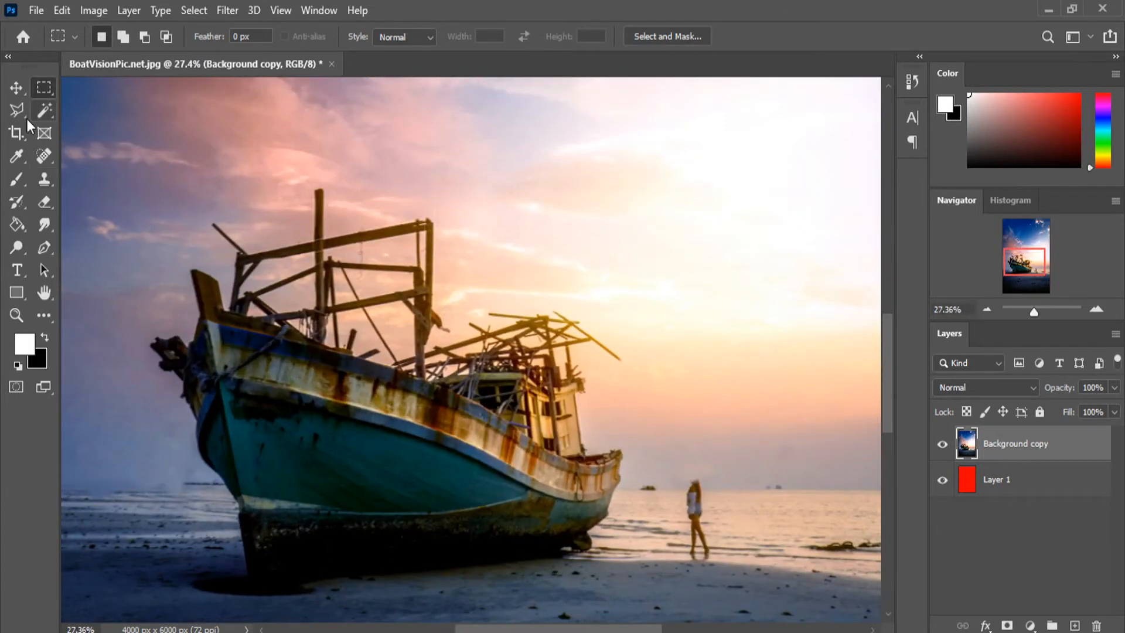
click(16, 111)
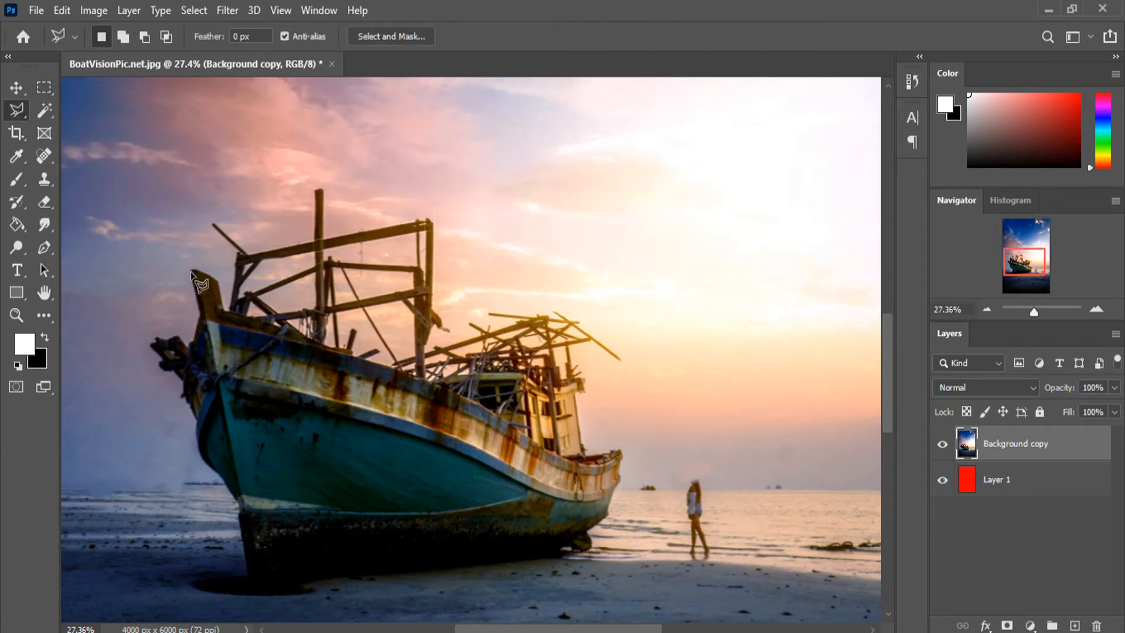
click(191, 271)
click(204, 319)
click(189, 345)
click(169, 340)
click(157, 375)
click(196, 447)
click(216, 579)
click(334, 610)
click(577, 579)
click(627, 505)
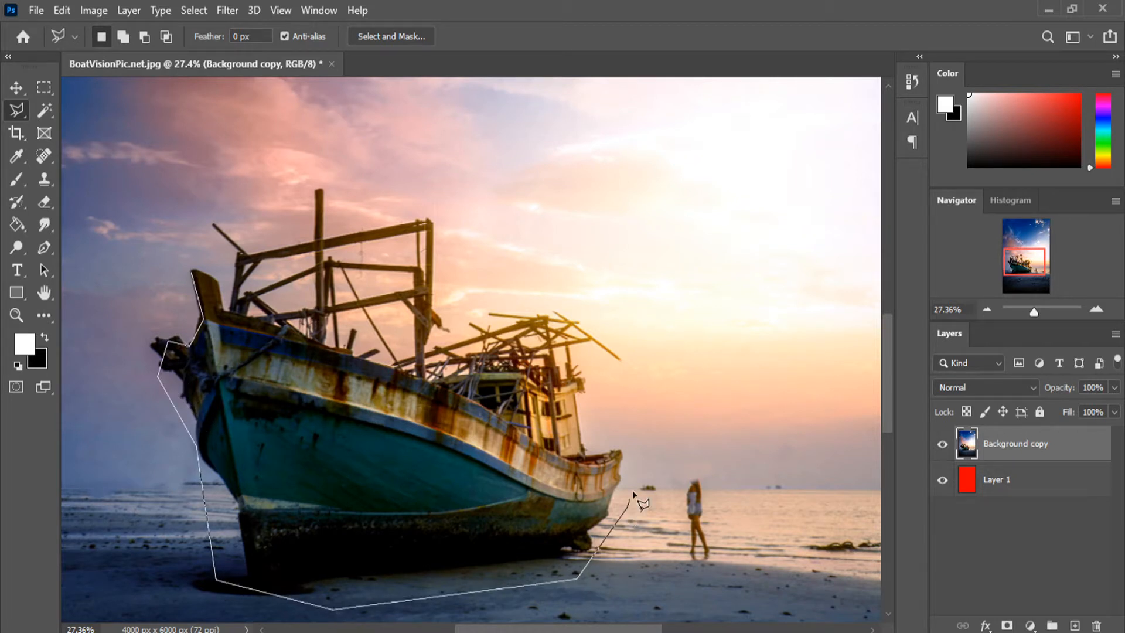
click(657, 354)
click(551, 282)
click(464, 273)
click(442, 186)
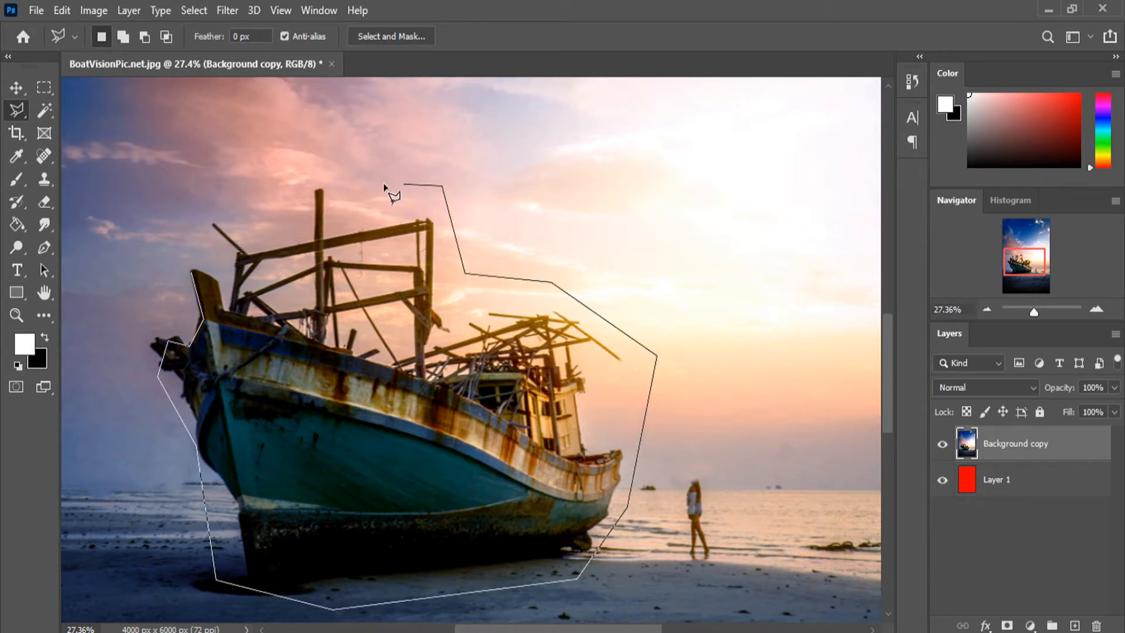
click(290, 171)
click(146, 238)
click(191, 271)
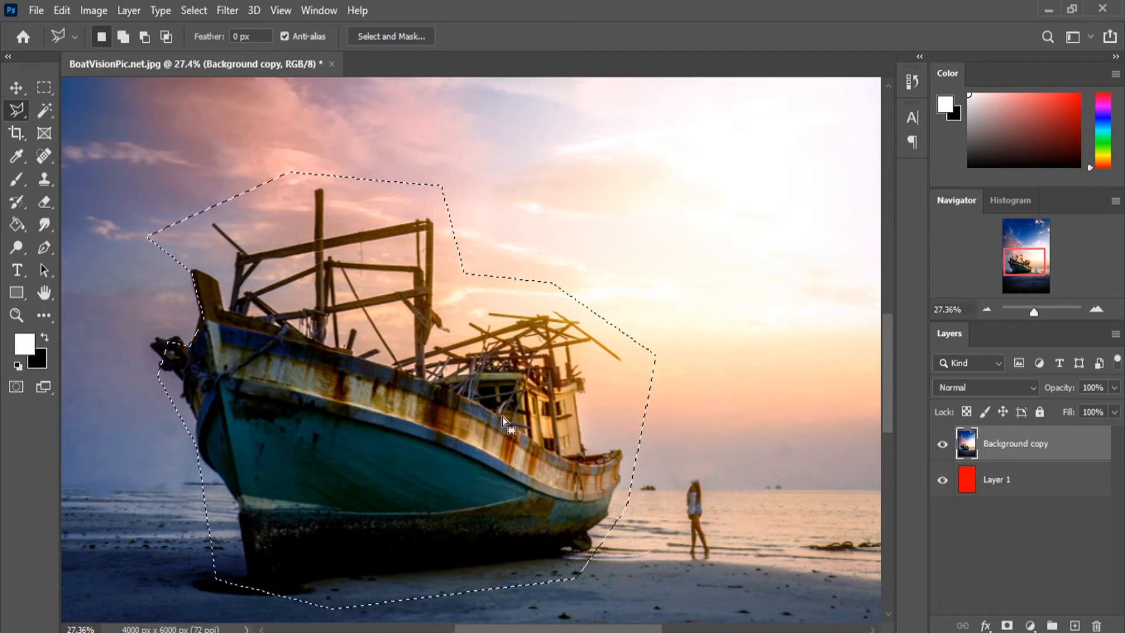
- Invert the boat selection and delete everything outside the boat from the Background copy layer
scroll(501, 416, down, 2)
scroll(500, 396, down, 5)
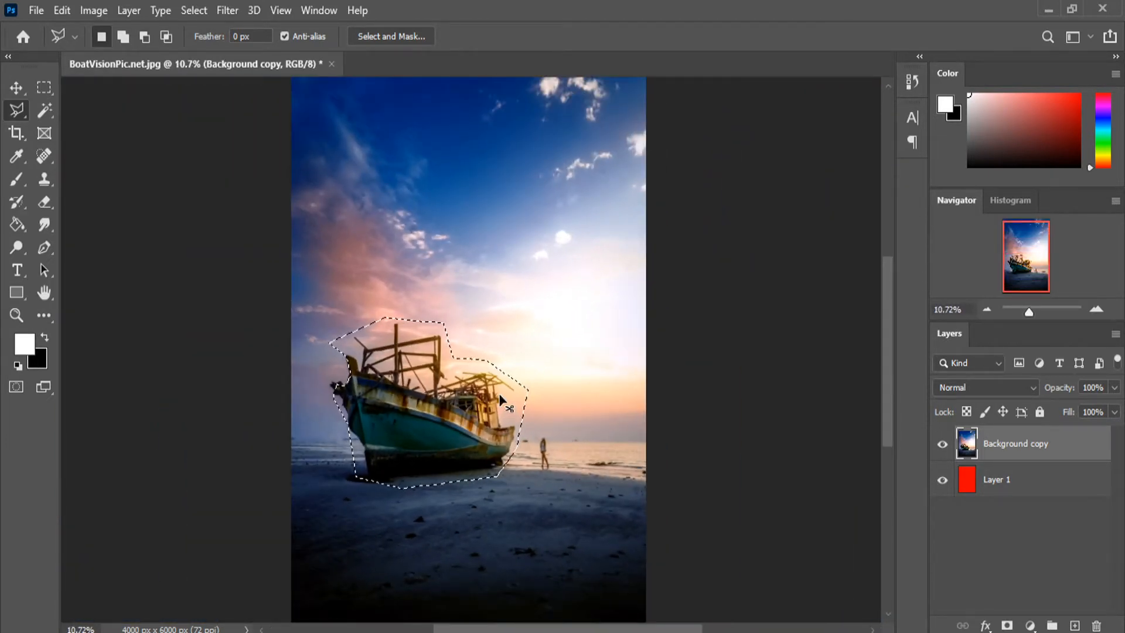
key(ctrl+shift+i)
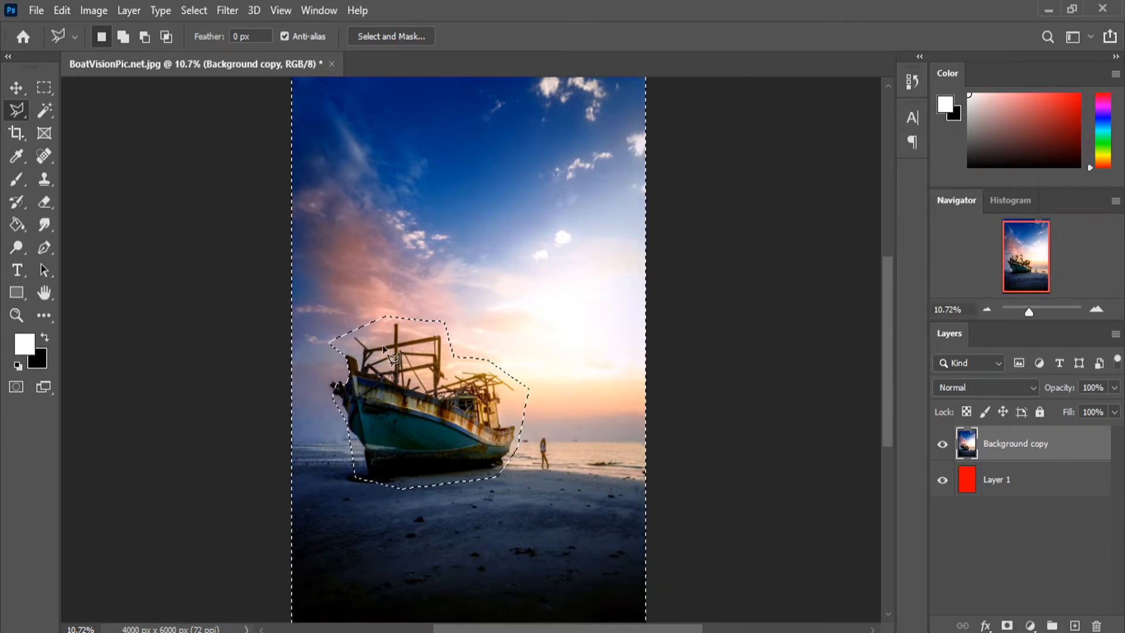
key(Delete)
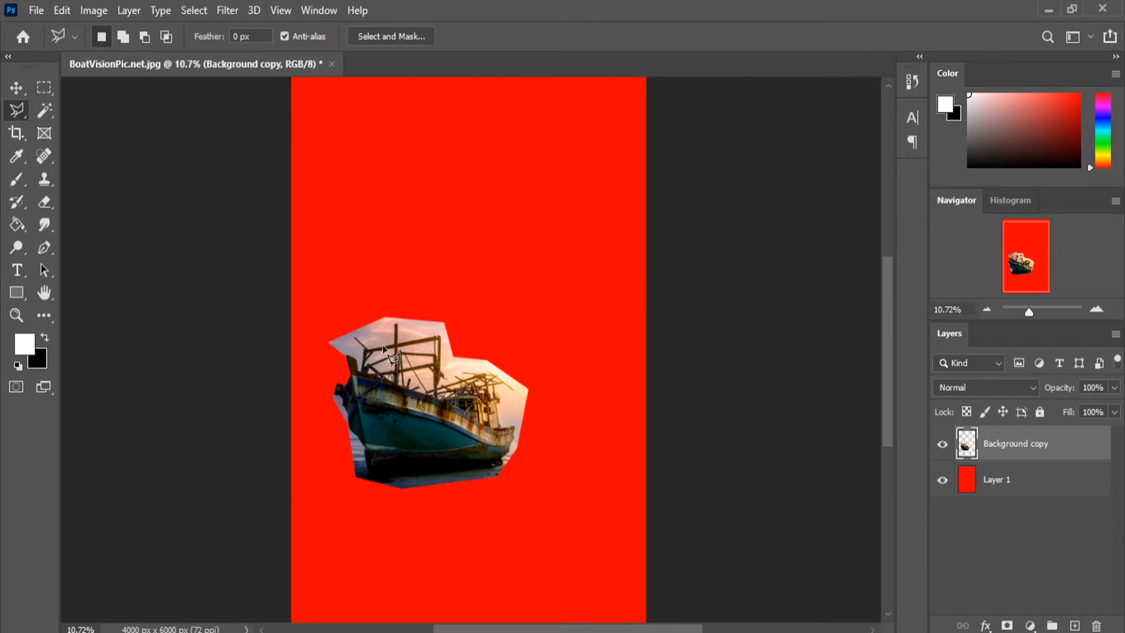
scroll(437, 414, up, 3)
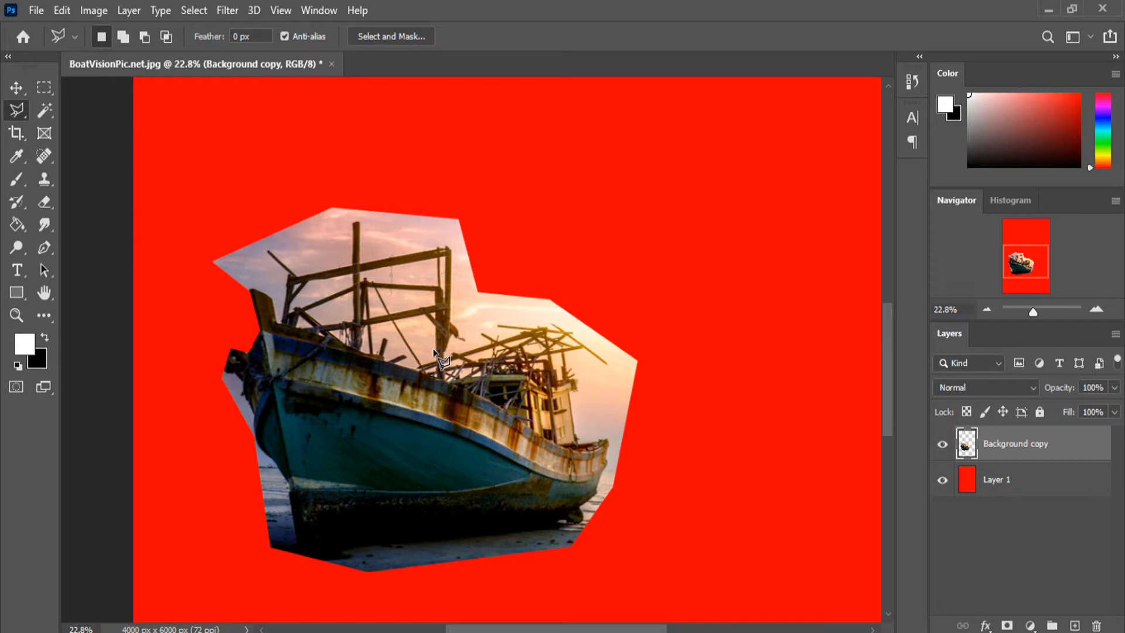
scroll(535, 258, down, 2)
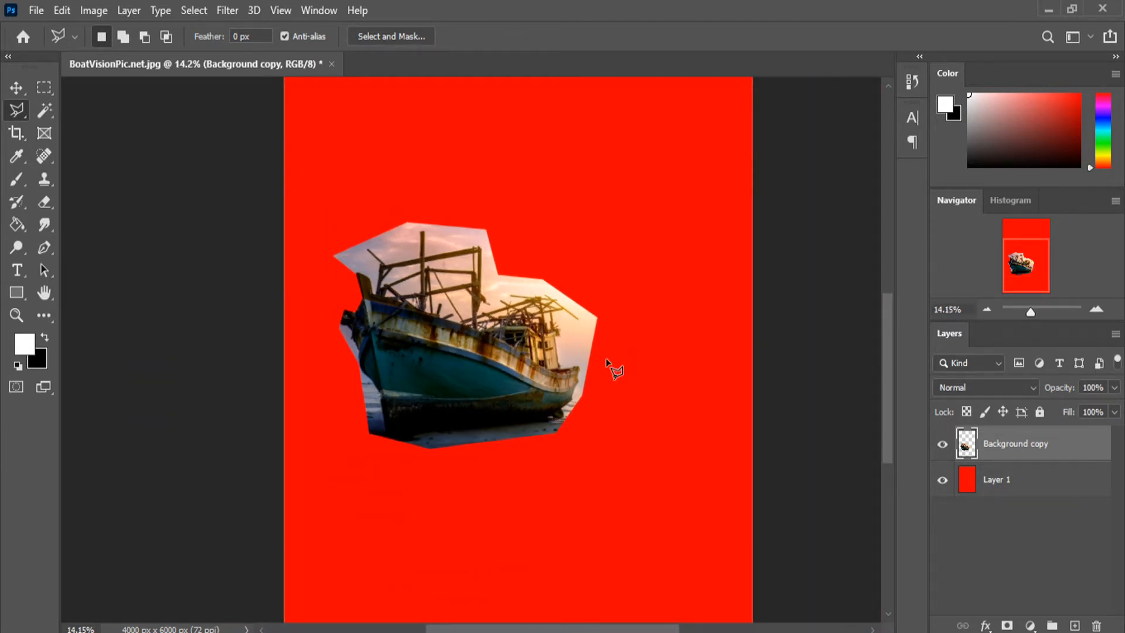
- Undo the deletion around the boat and clear the selection
key(ctrl+z)
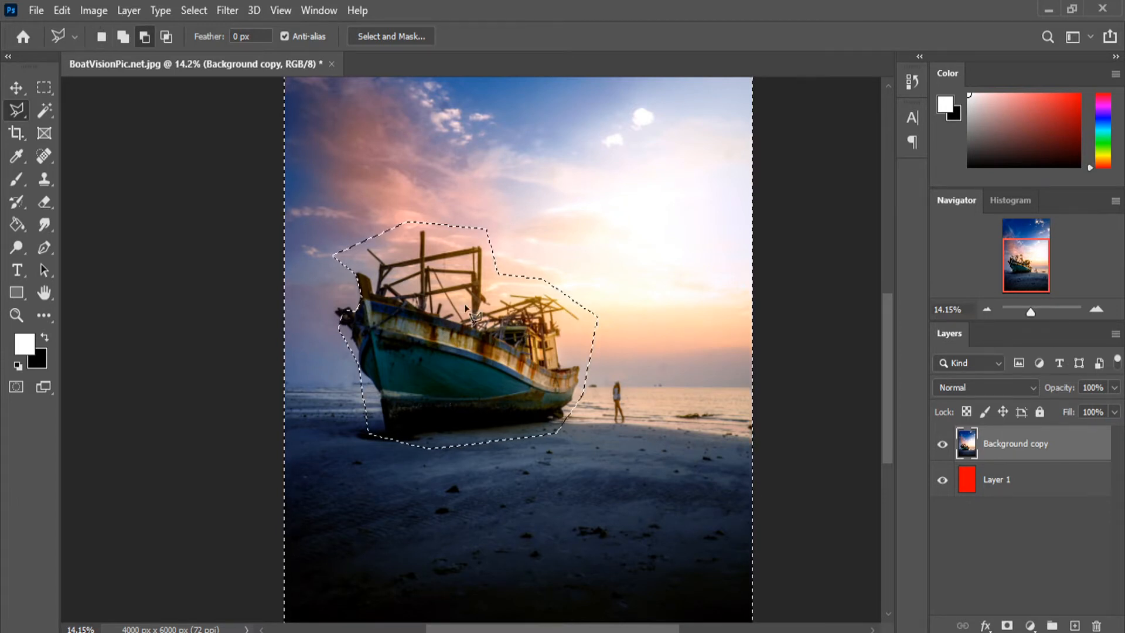
click(44, 87)
click(202, 244)
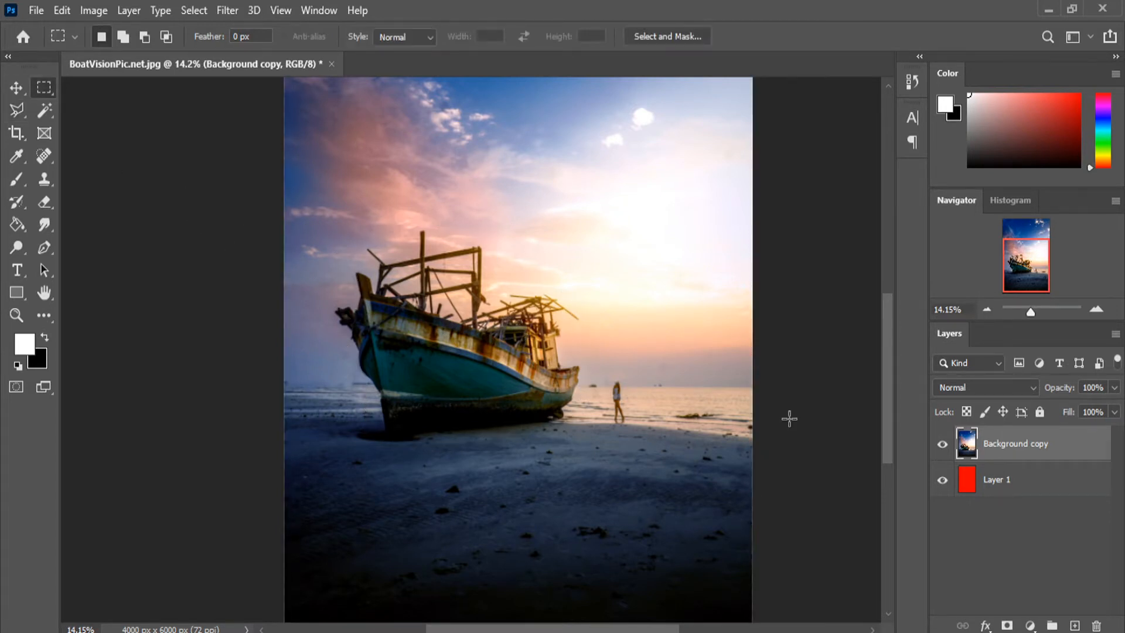
- Duplicate the Background copy layer and delete the duplicate again
right_click(1016, 456)
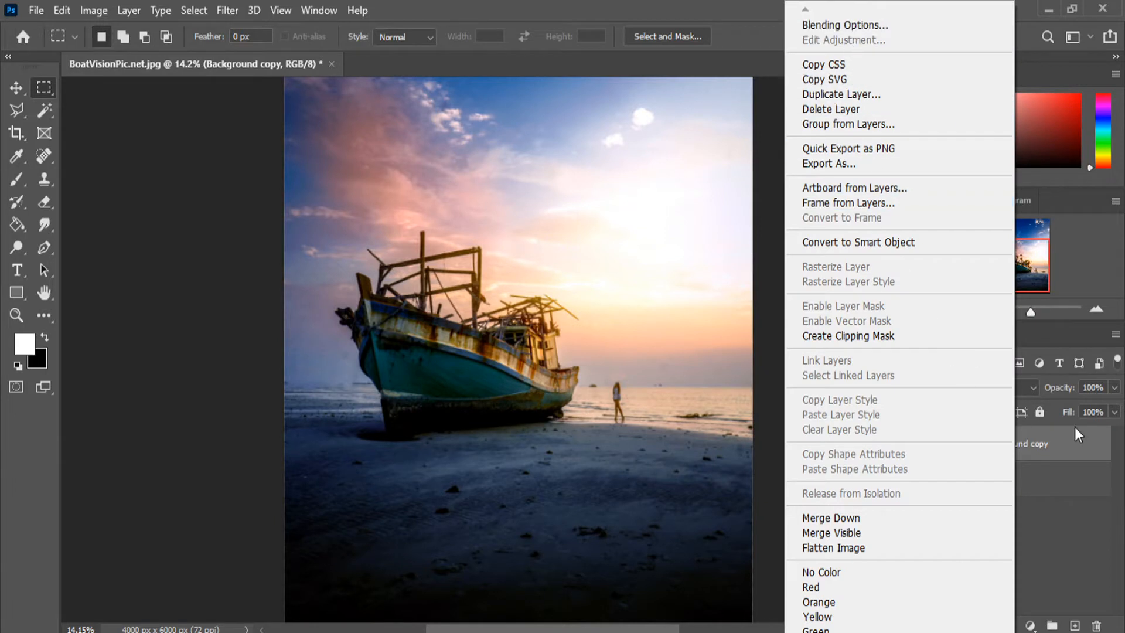
click(1073, 447)
key(ctrl+j)
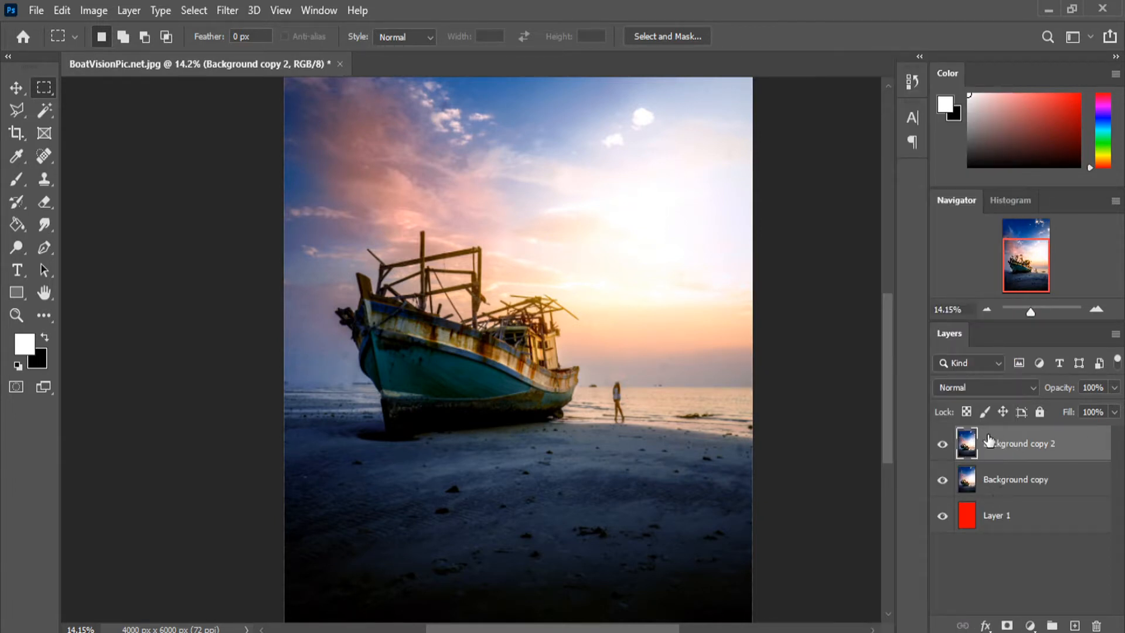
click(1097, 625)
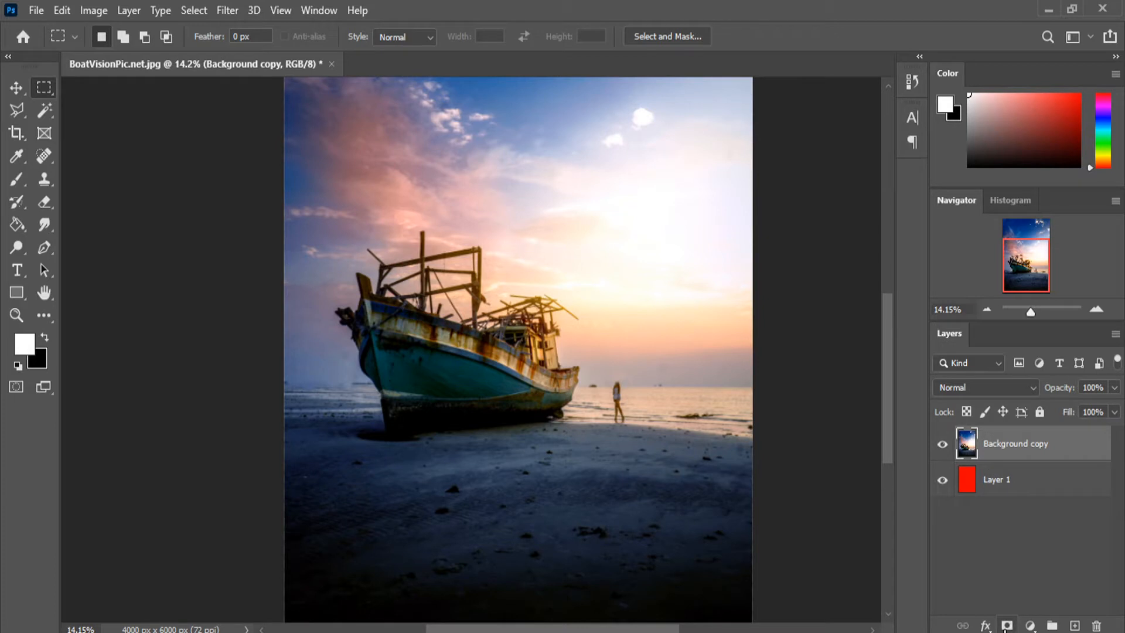
- Add a white layer mask to the Background copy layer
click(1005, 626)
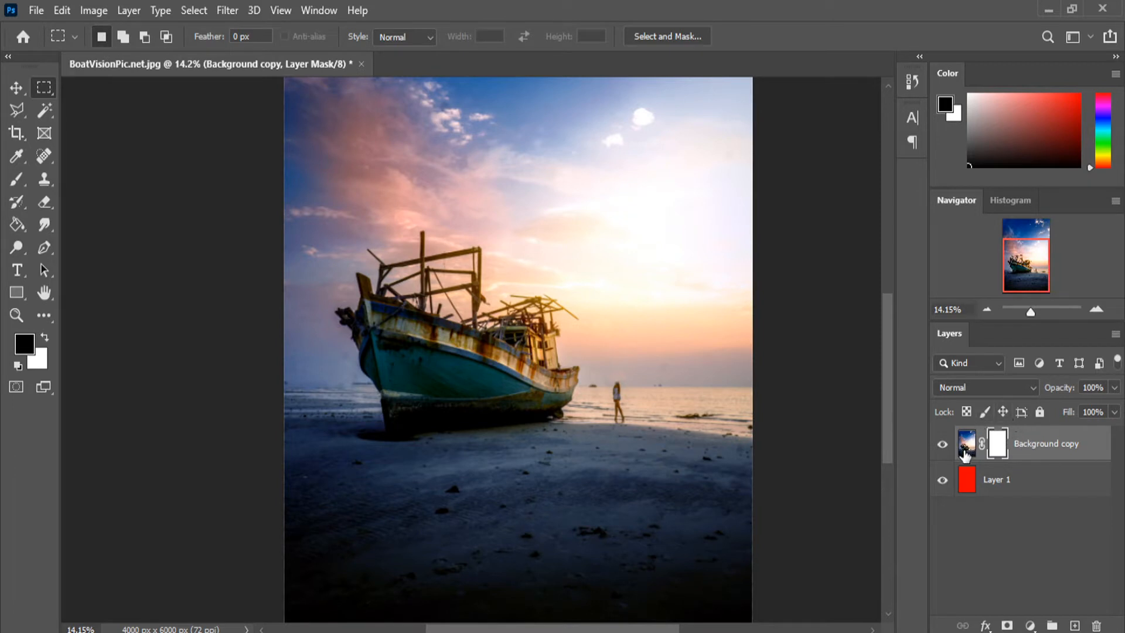
click(17, 179)
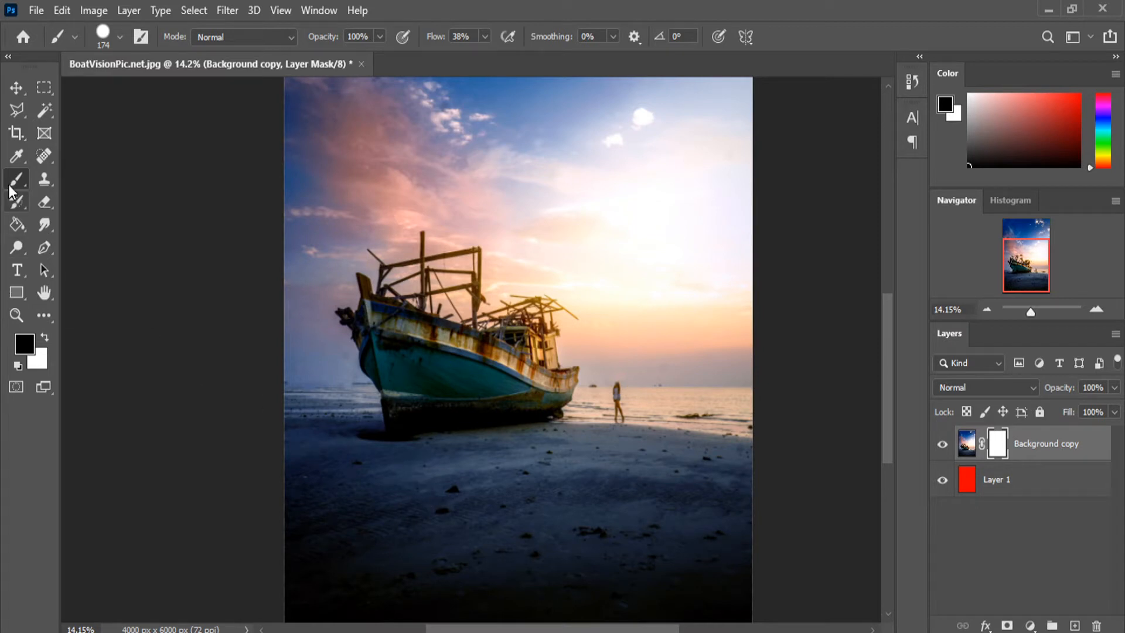
click(44, 88)
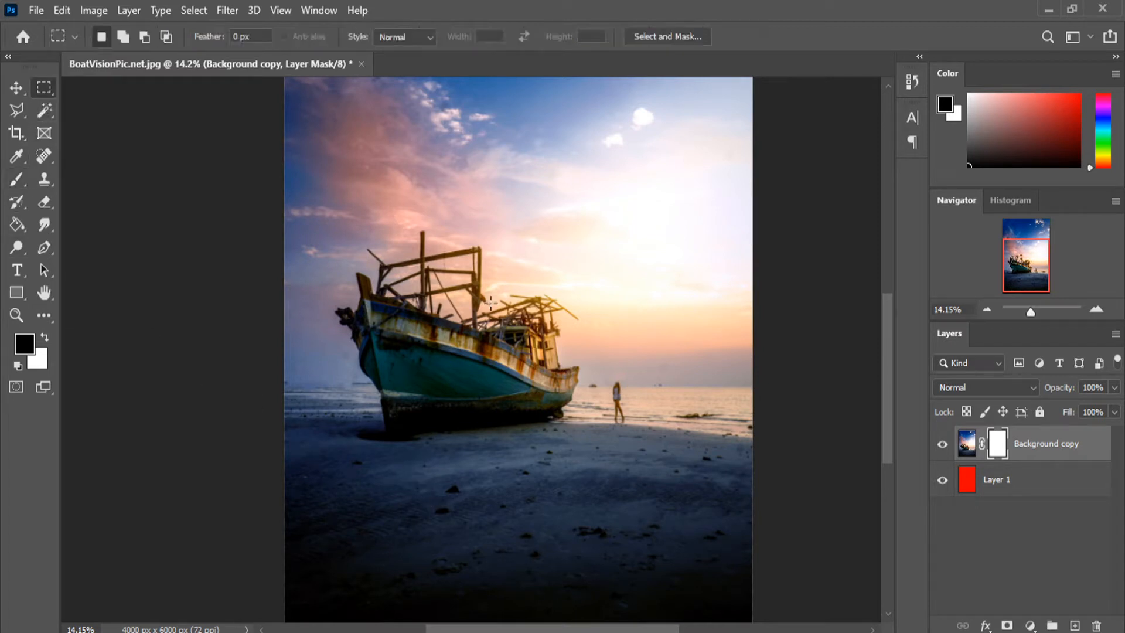
- Outline the boat loosely with a new closed Polygonal Lasso selection while the layer mask is active
scroll(491, 303, down, 3)
scroll(491, 303, up, 2)
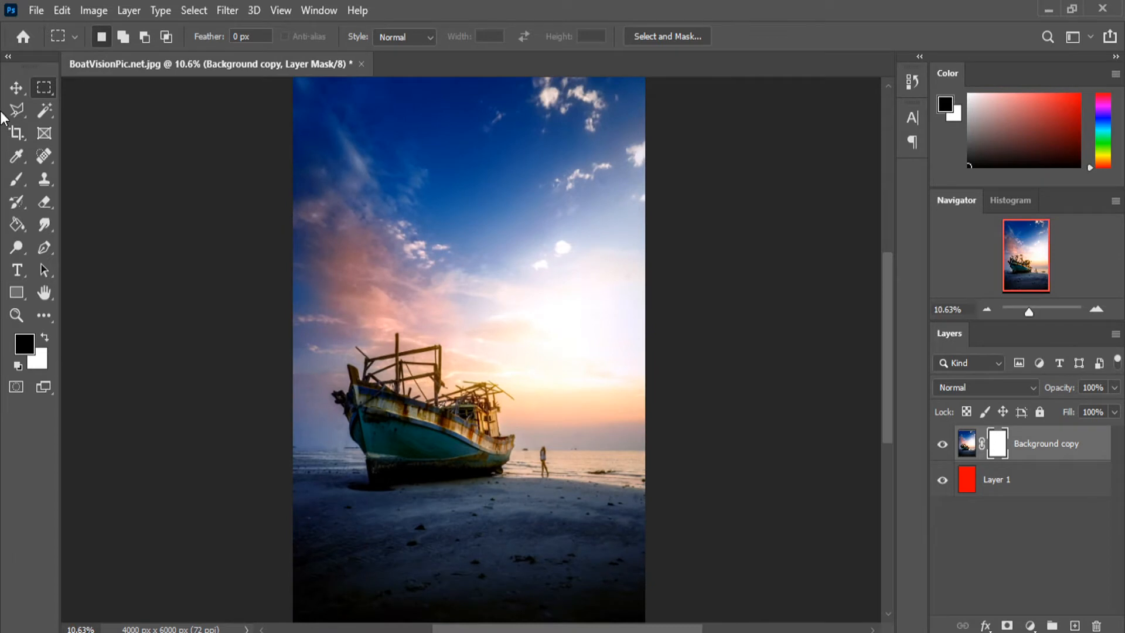
click(17, 110)
scroll(375, 469, up, 2)
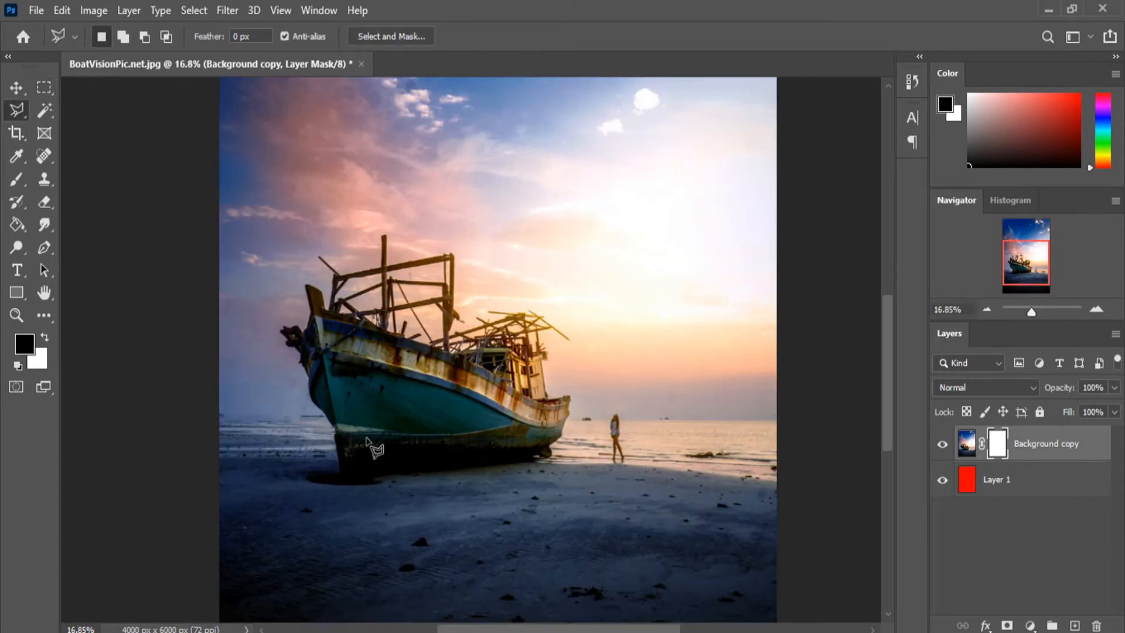
click(272, 331)
click(325, 503)
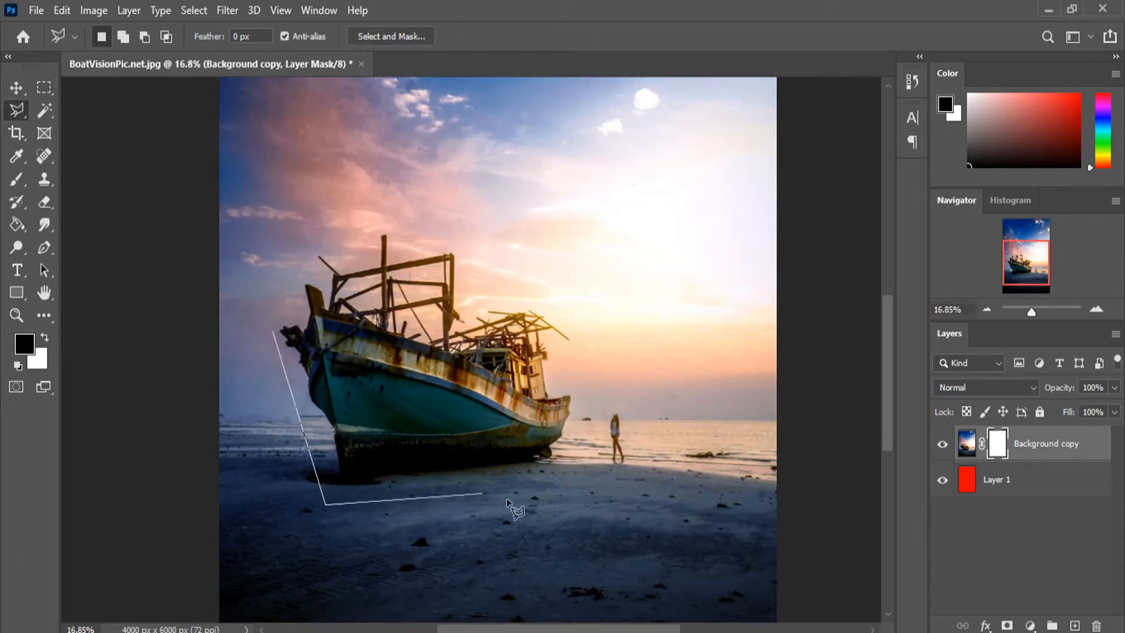
click(568, 485)
click(595, 410)
click(587, 347)
click(545, 280)
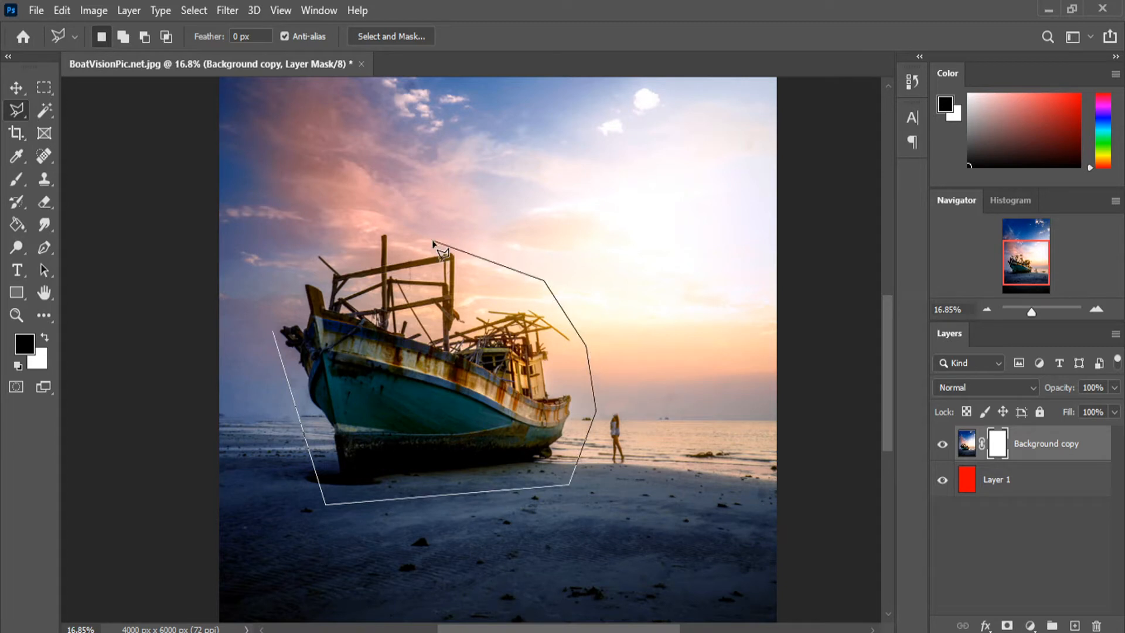
click(444, 225)
click(350, 208)
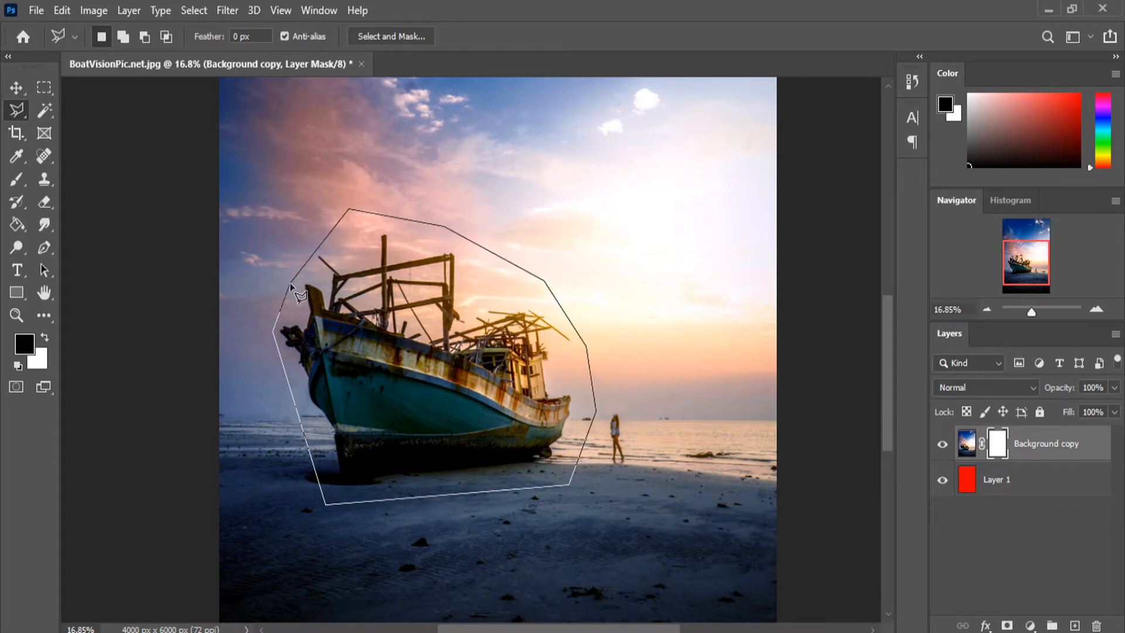
double_click(290, 285)
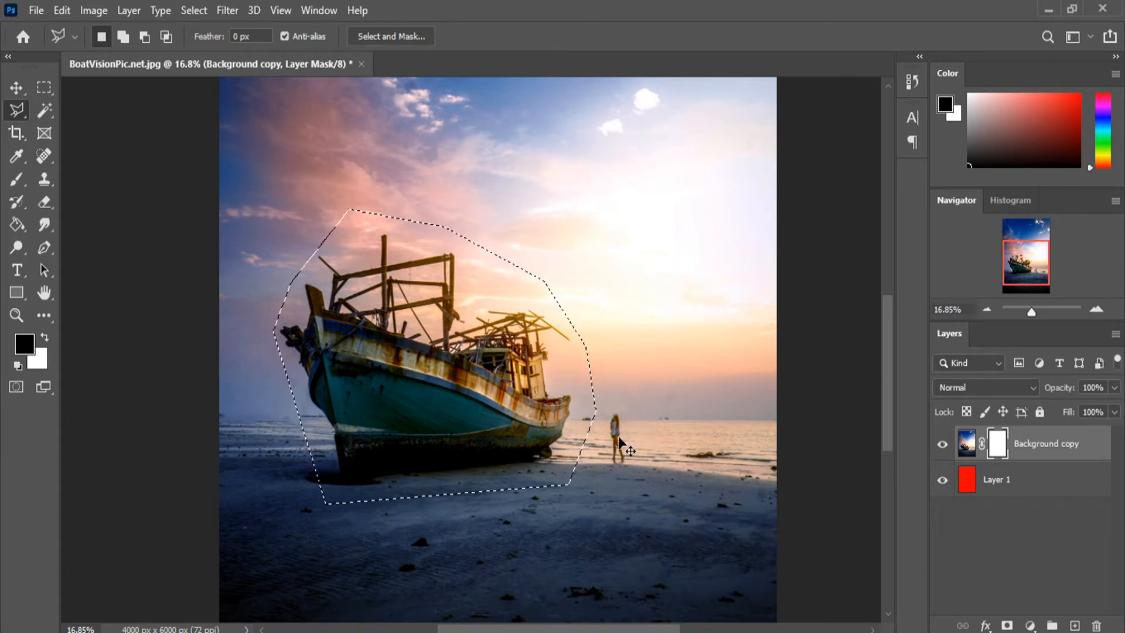
- Invert the boat selection and make the Background copy layer's mask the active editing target
key(ctrl+shift+i)
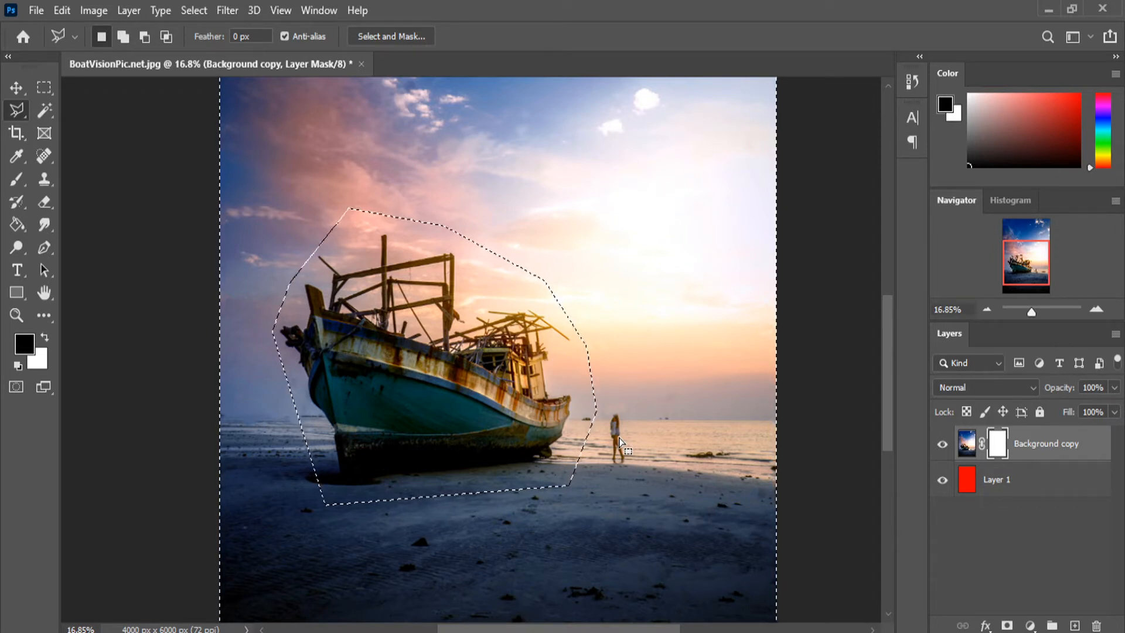
scroll(619, 439, down, 3)
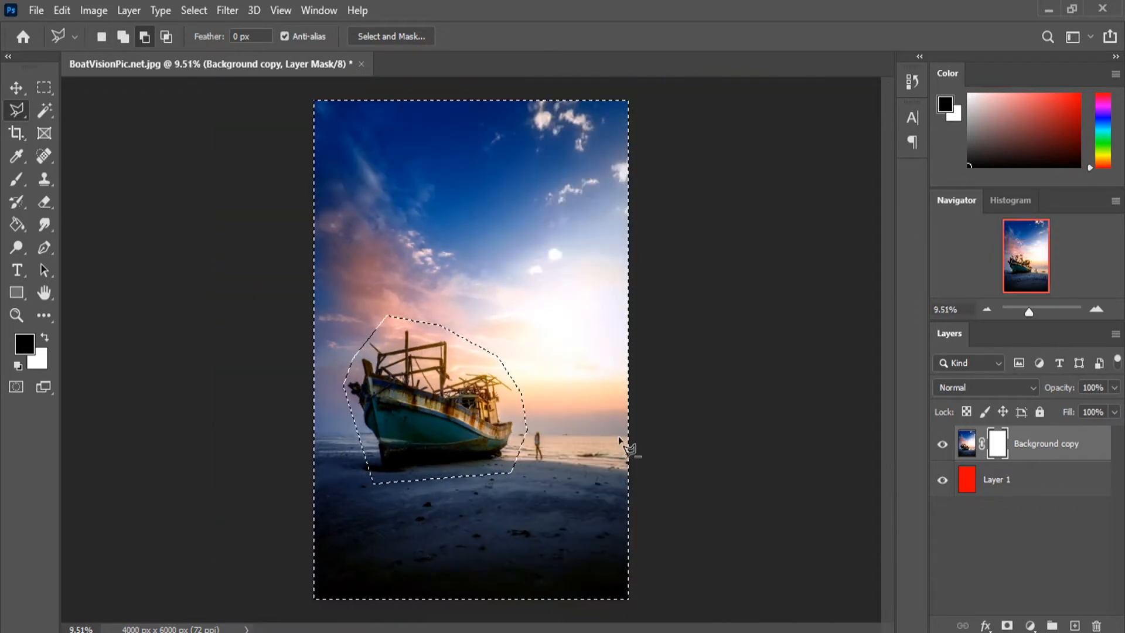
click(63, 10)
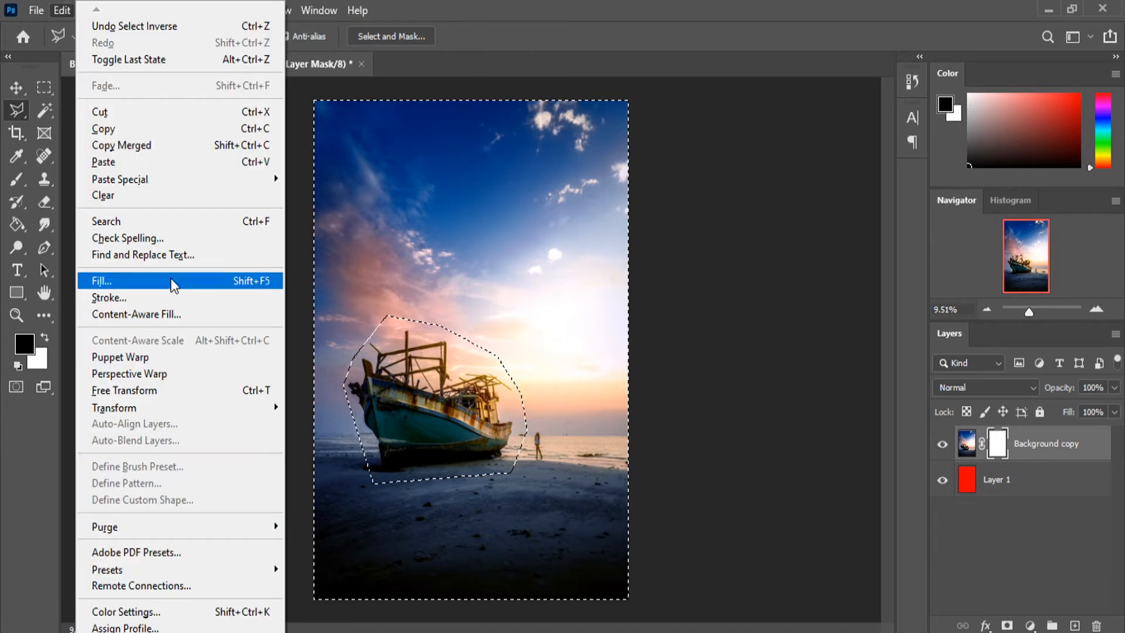
click(999, 454)
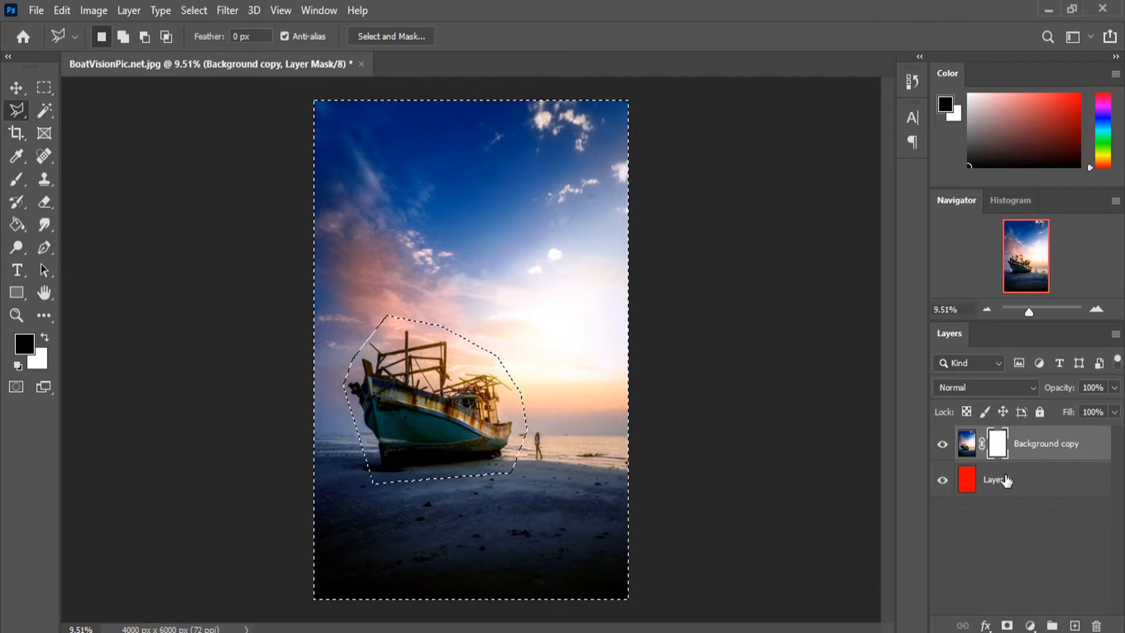
click(966, 451)
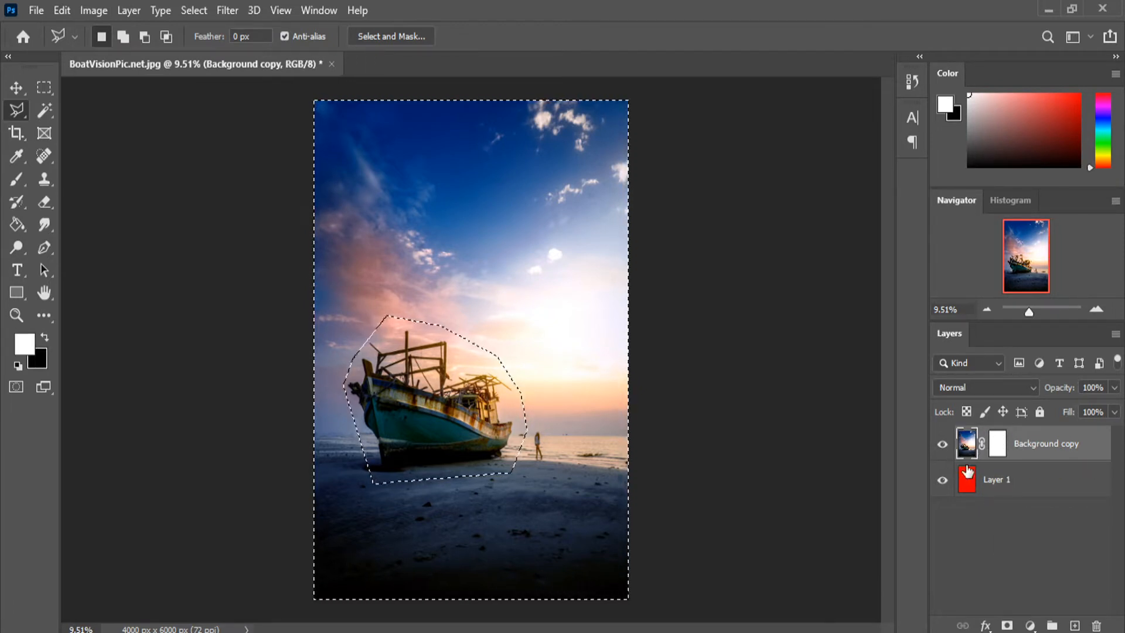
click(998, 448)
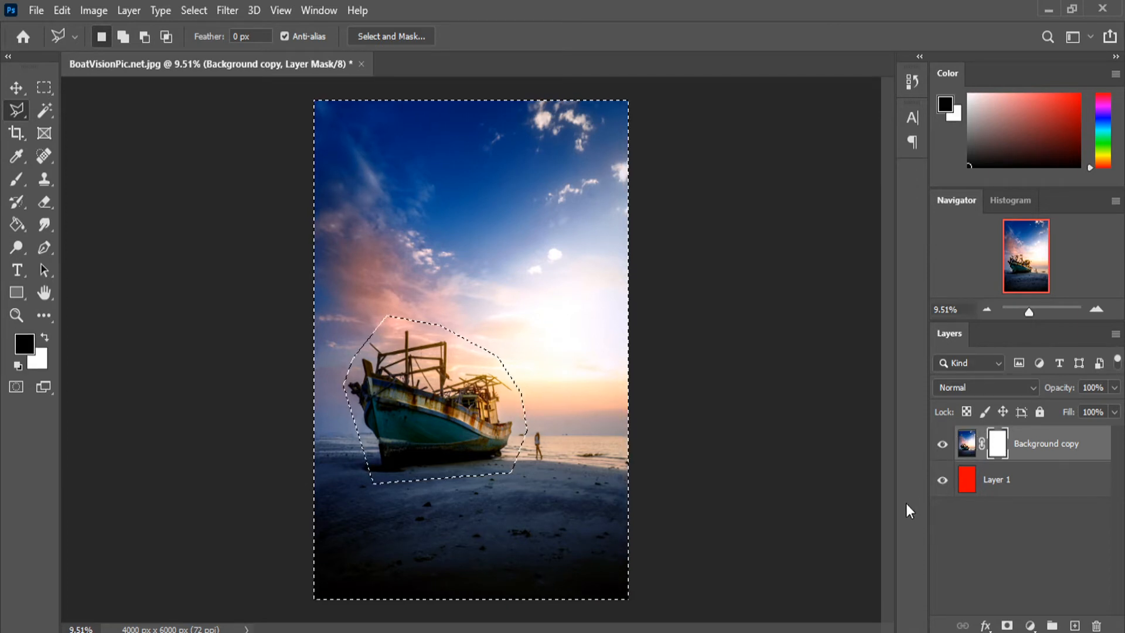
- Fill the selected area outside the boat on the layer mask with Black
click(62, 10)
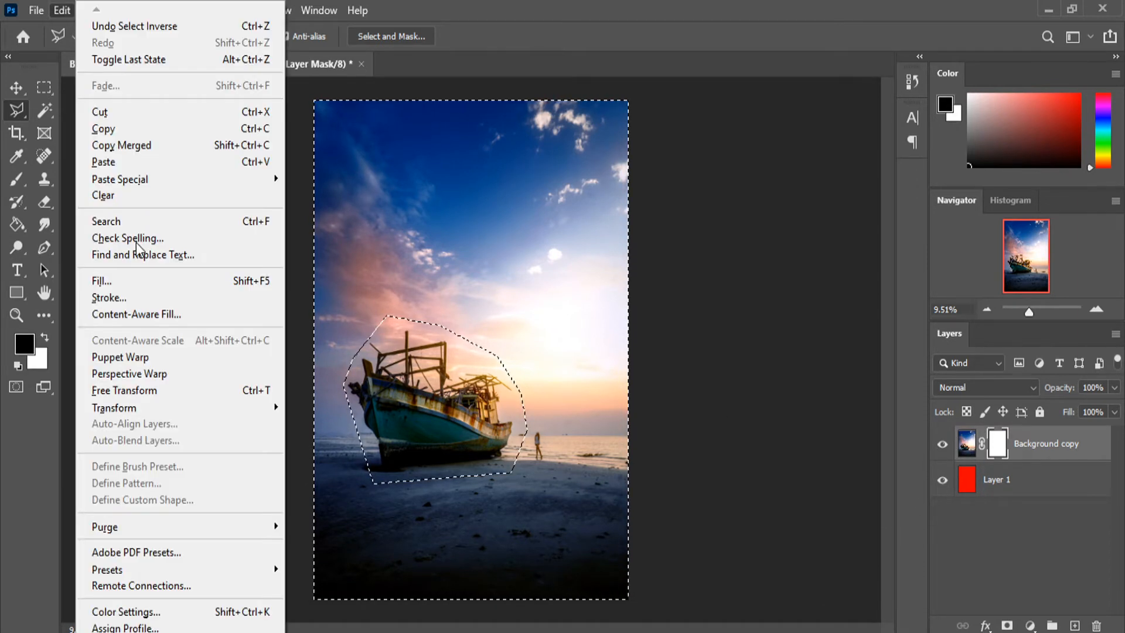
click(138, 282)
click(611, 152)
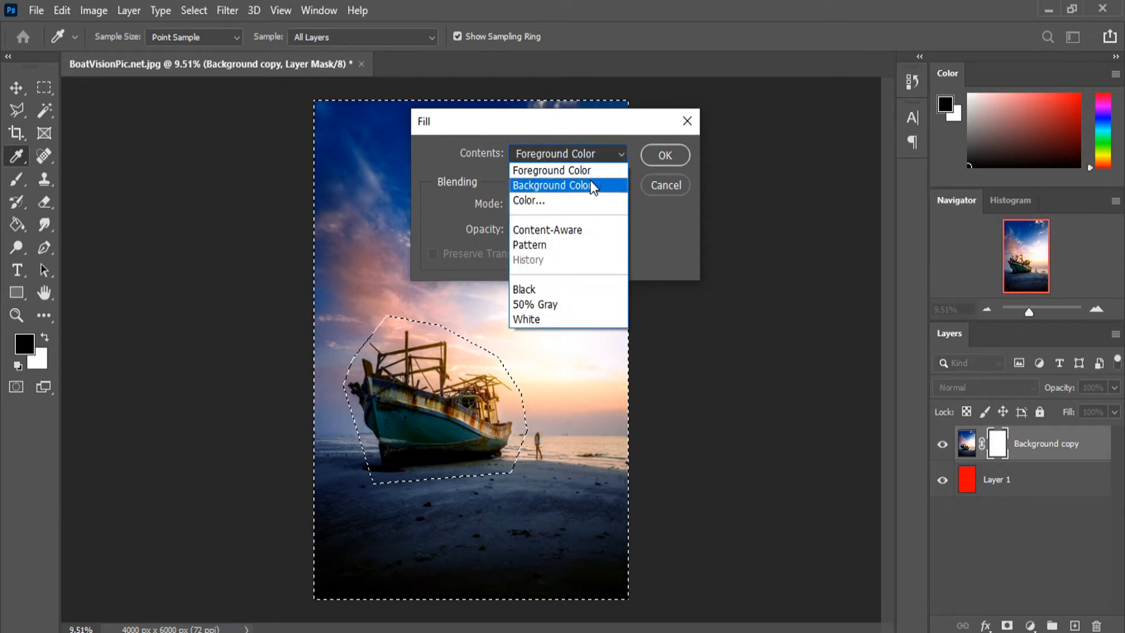
click(582, 293)
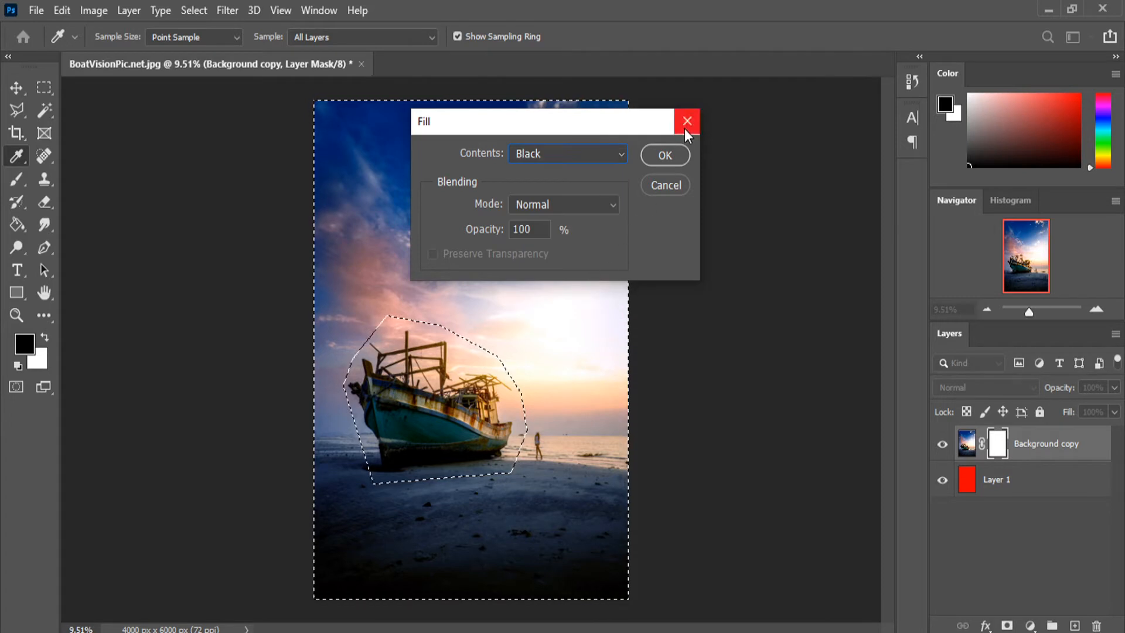
click(665, 156)
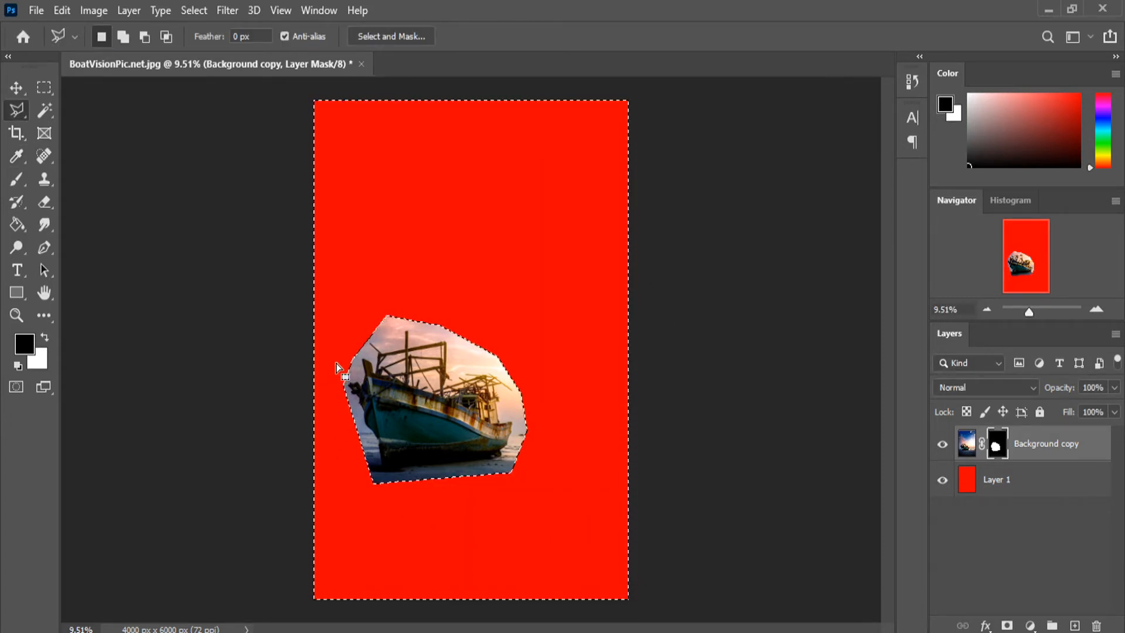
- Make the Background copy layer's image active and clear the selection around the boat
click(1016, 484)
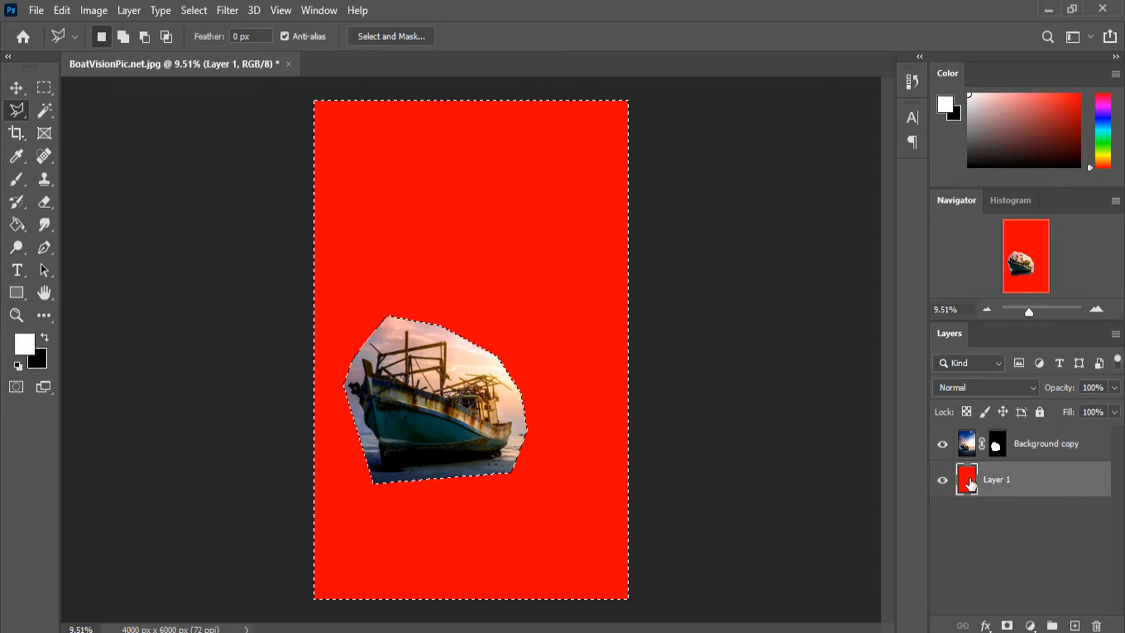
click(967, 444)
click(44, 88)
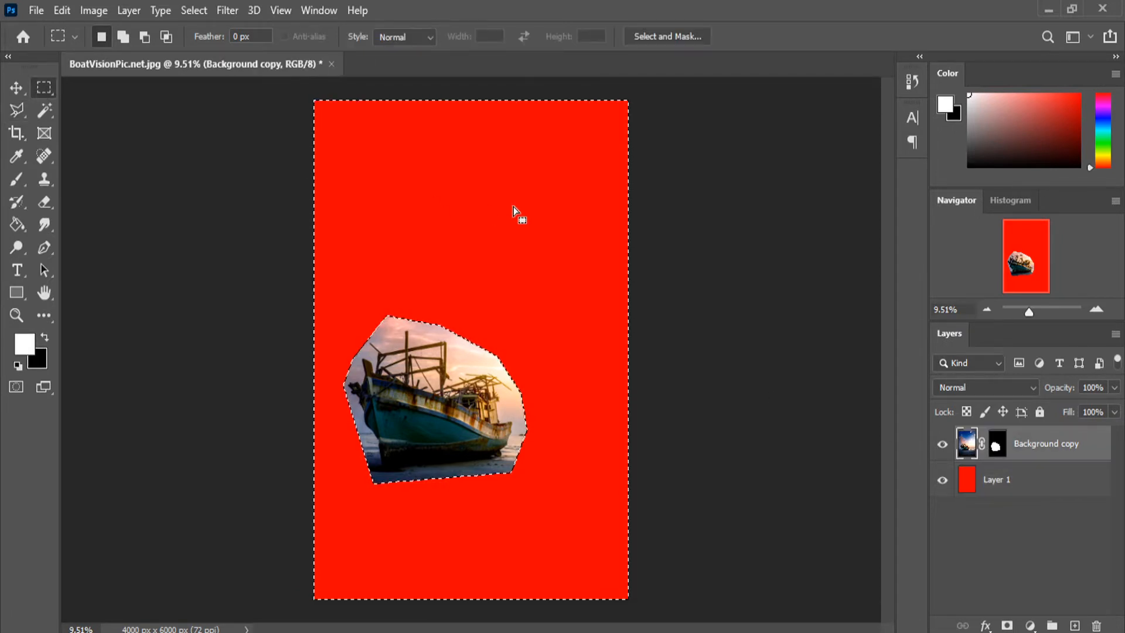
click(514, 213)
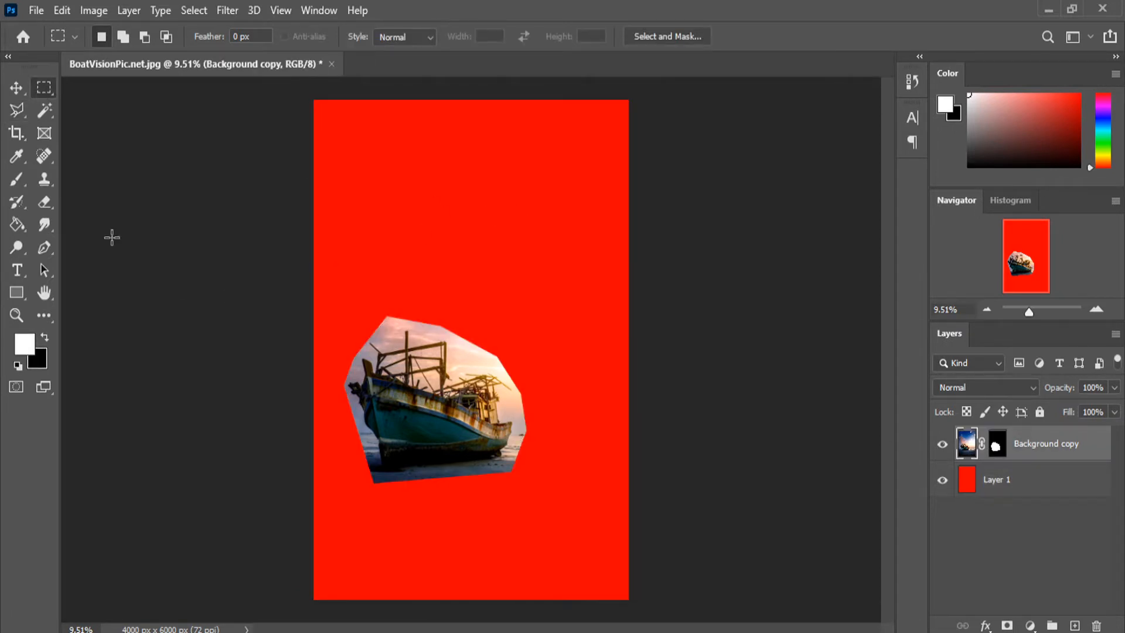
- Paint black with the Brush on the Background copy layer's mask along the upper, left and lower edges of the boat cutout
click(18, 177)
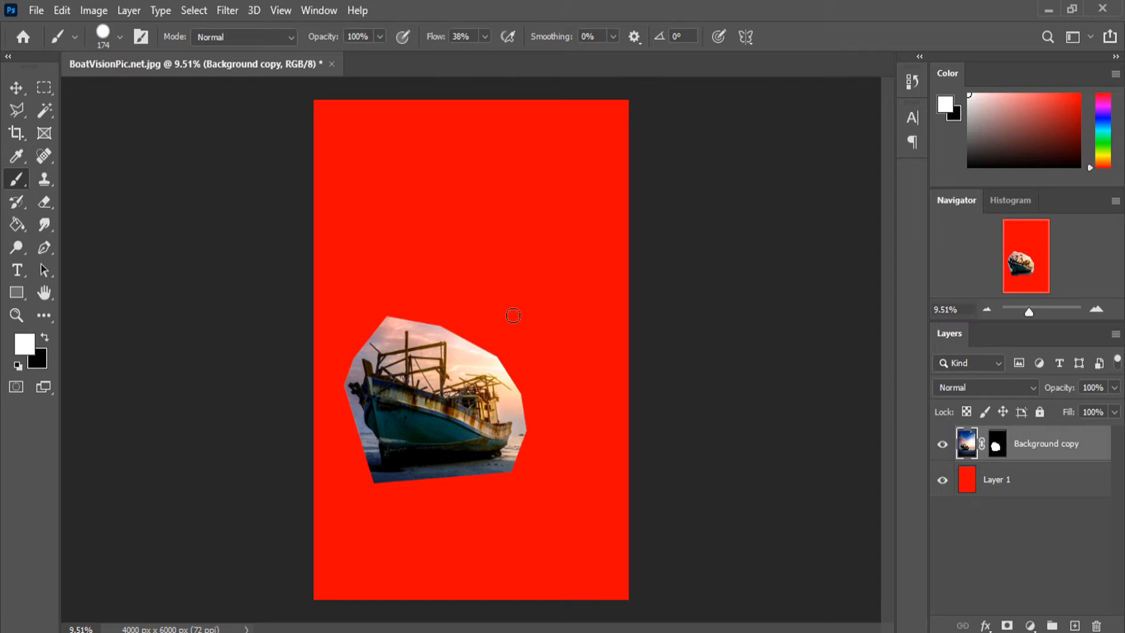
click(996, 445)
key(x)
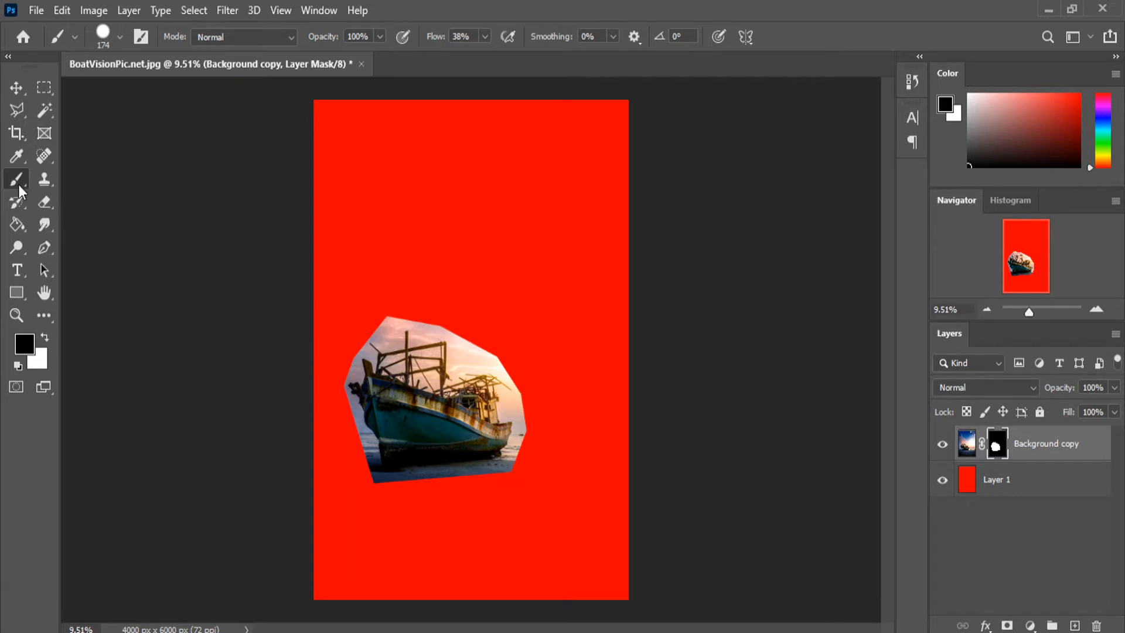
click(45, 337)
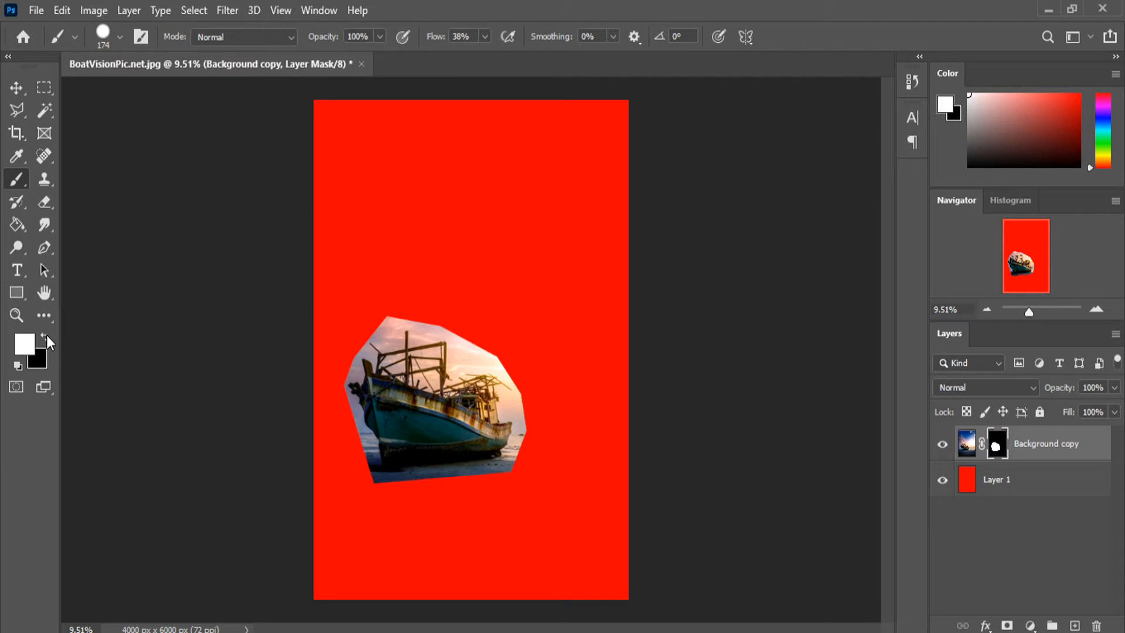
click(47, 335)
mouse_move(454, 333)
mouse_down()
mouse_move(499, 350)
mouse_move(392, 318)
mouse_move(342, 375)
mouse_up()
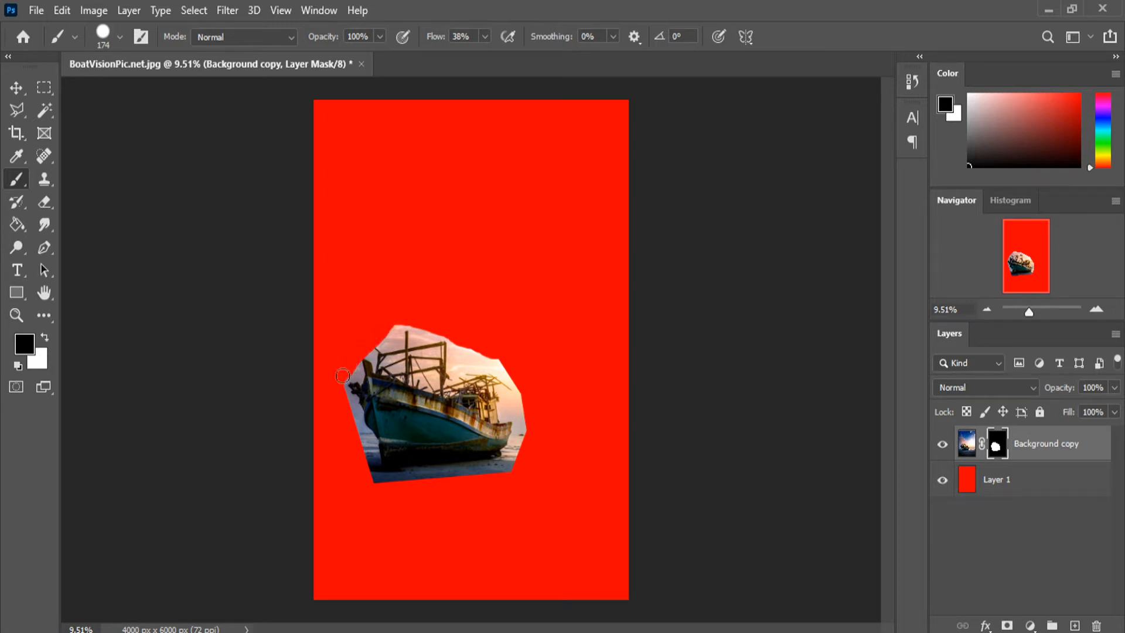
mouse_move(346, 417)
mouse_down()
mouse_move(385, 491)
mouse_move(413, 482)
mouse_move(367, 483)
mouse_move(542, 474)
mouse_move(567, 454)
mouse_up()
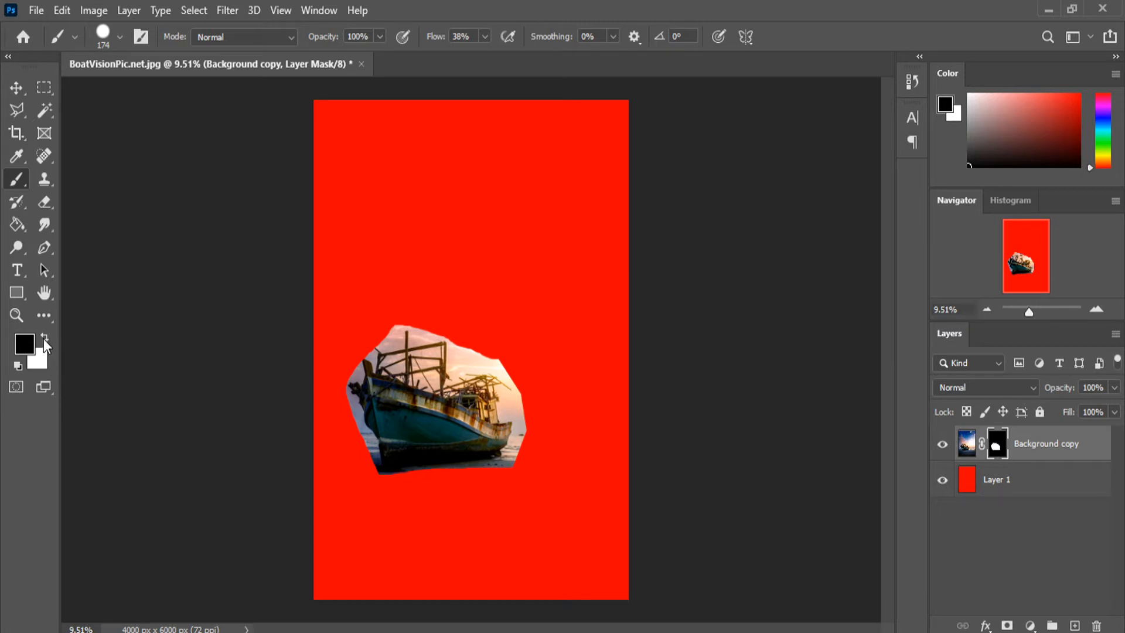
- Paint white with the Brush at 100% flow on the mask around the boat to reveal more sky and beach
click(44, 339)
alt+scroll(366, 328, up, 5)
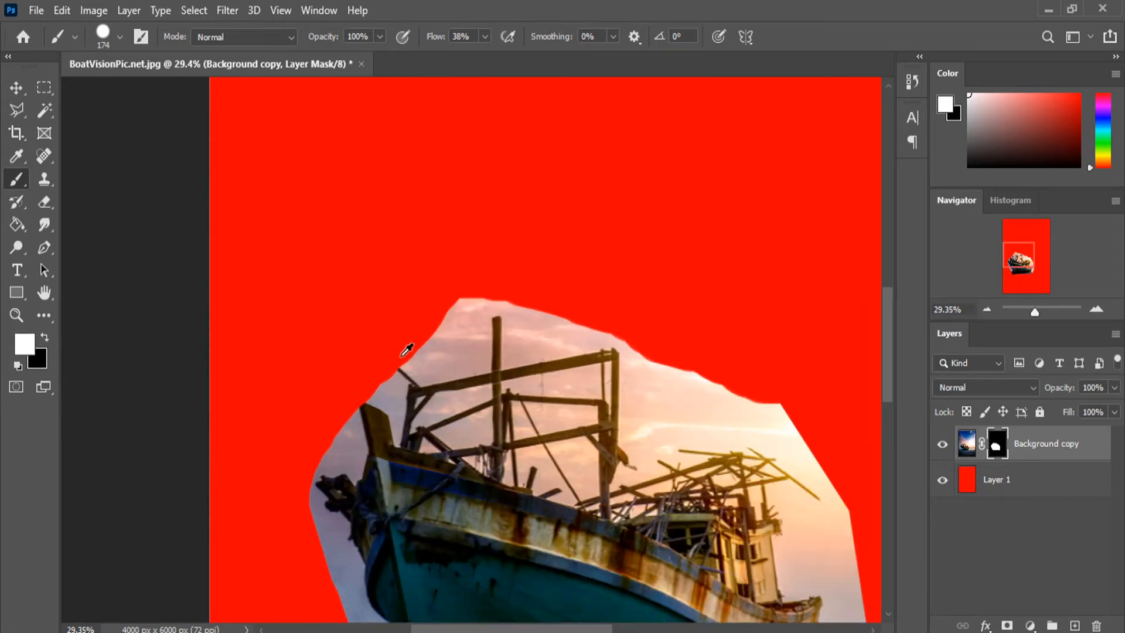
mouse_move(408, 351)
mouse_down()
mouse_move(441, 300)
mouse_move(477, 276)
mouse_move(609, 307)
mouse_move(457, 287)
mouse_up()
drag(472, 39, 860, 100)
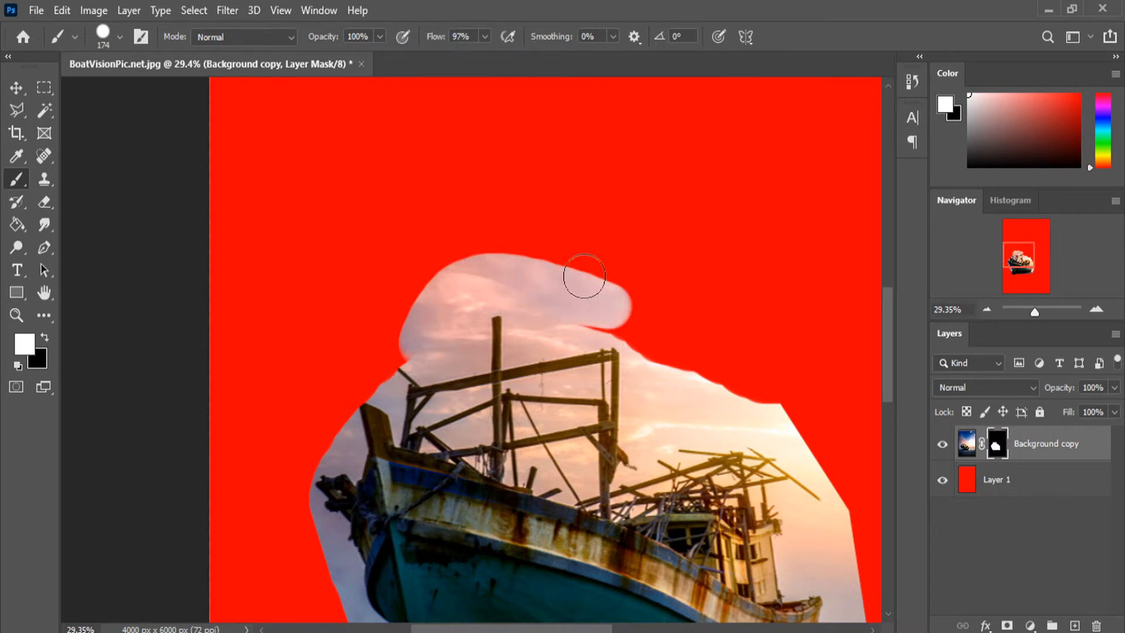
drag(429, 38, 439, 41)
mouse_move(433, 256)
mouse_down()
mouse_move(417, 342)
mouse_move(372, 365)
mouse_move(314, 455)
mouse_move(310, 556)
mouse_up()
scroll(389, 508, down, 3)
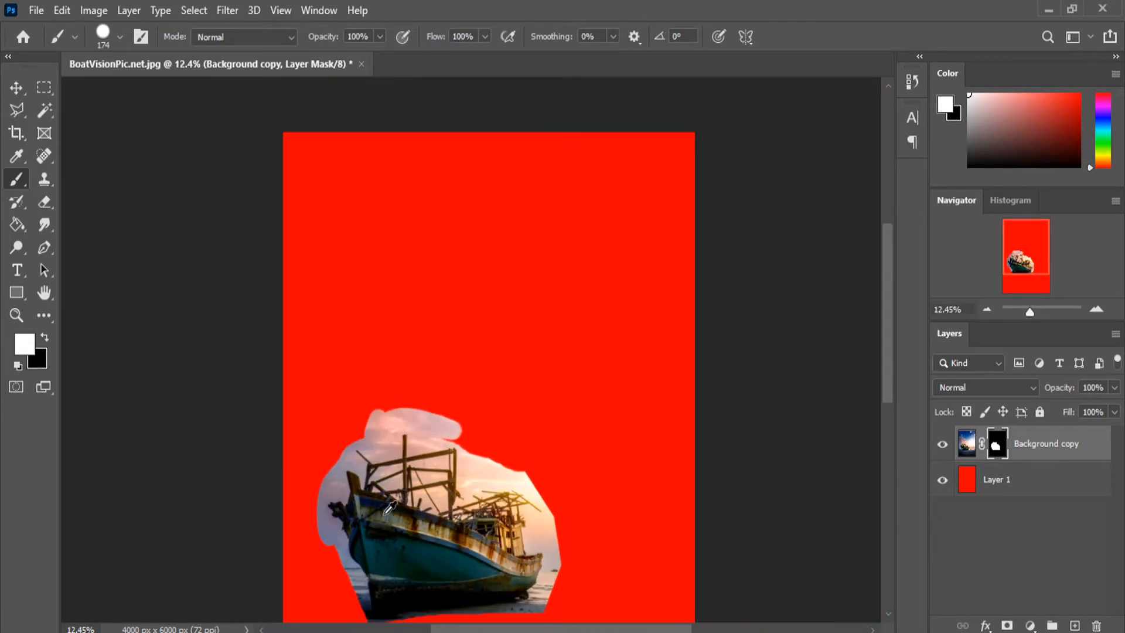
scroll(390, 507, down, 4)
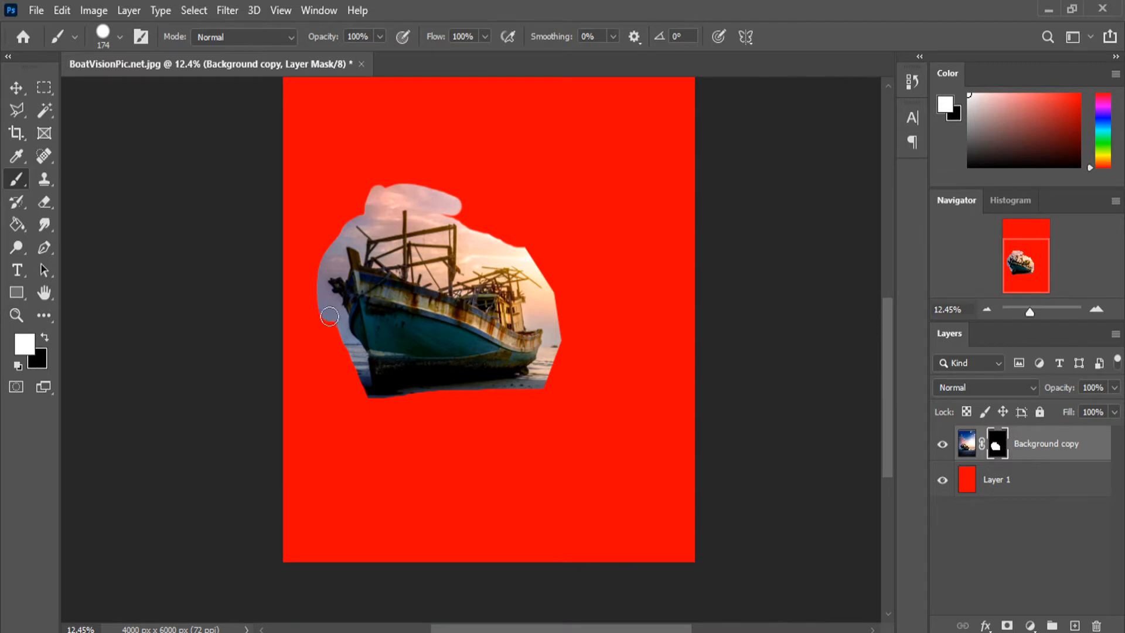
mouse_move(329, 317)
mouse_down()
mouse_move(330, 340)
mouse_move(367, 399)
mouse_move(349, 383)
mouse_move(369, 396)
mouse_move(548, 384)
mouse_move(560, 340)
mouse_move(550, 275)
mouse_move(511, 223)
mouse_move(439, 210)
mouse_move(493, 247)
mouse_move(496, 231)
mouse_move(446, 207)
mouse_move(528, 238)
mouse_move(565, 316)
mouse_move(550, 397)
mouse_move(347, 212)
mouse_move(410, 194)
mouse_move(371, 219)
mouse_move(319, 352)
mouse_up()
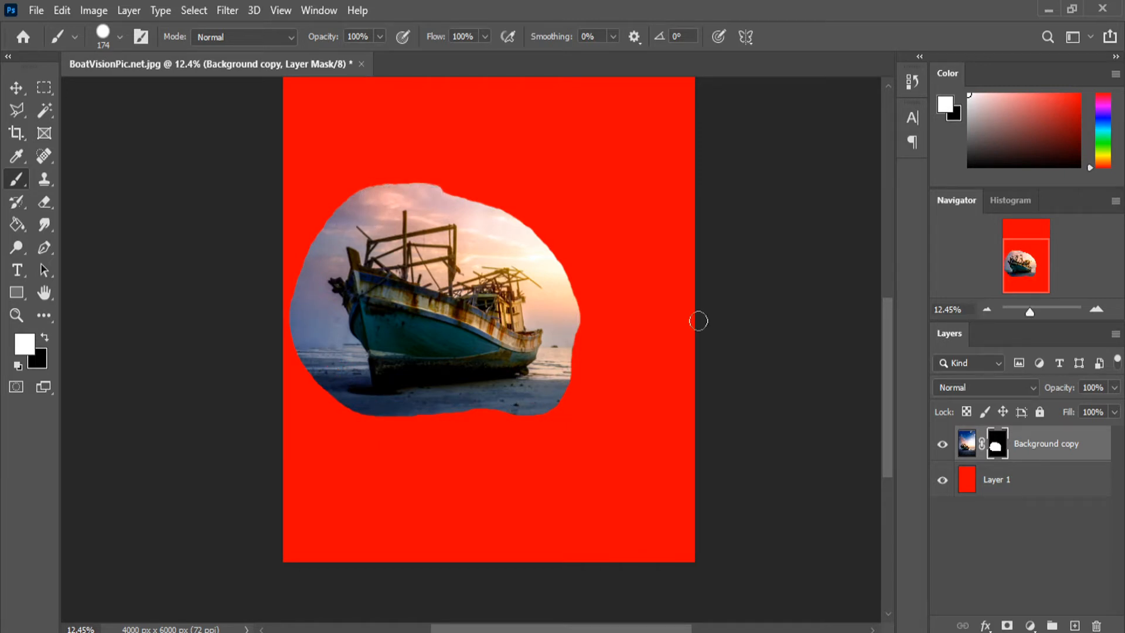
- Set the foreground color to a neutral gray with 50% brightness
click(25, 344)
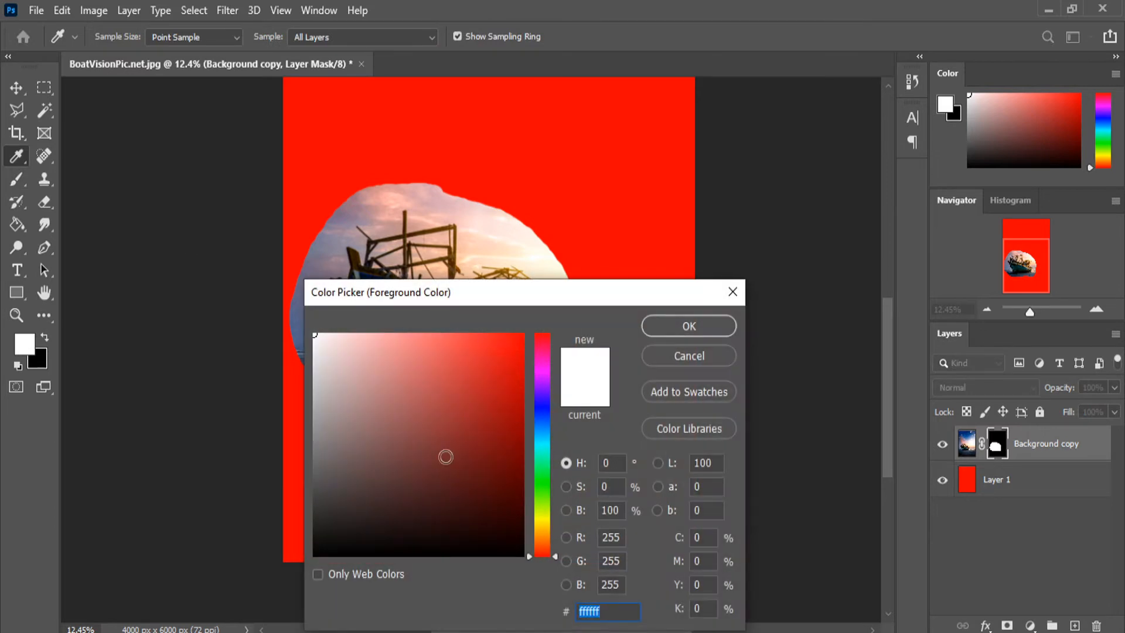
drag(333, 432, 300, 460)
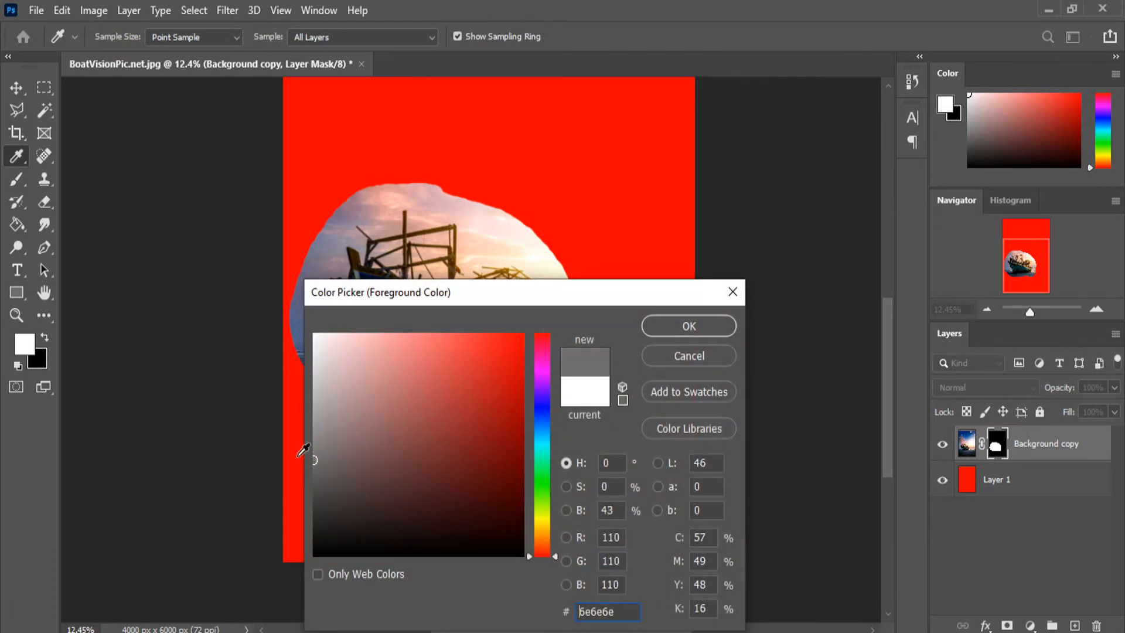
text(50)
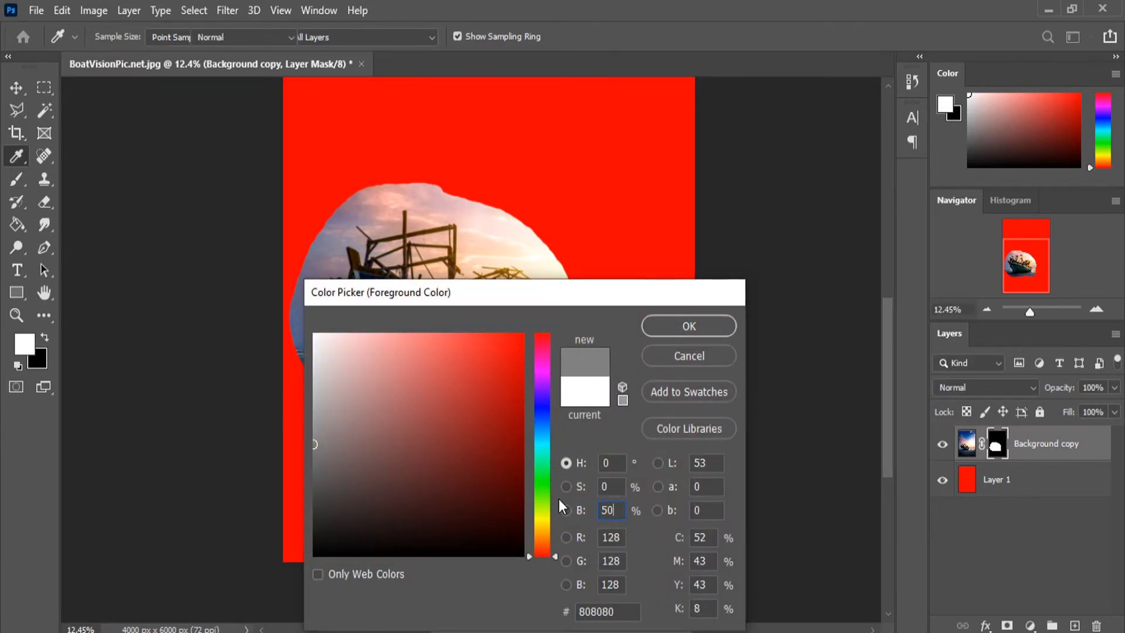
key(Return)
- Brush gray on the mask over the sky above the boat to make that area semi-transparent
key(b)
scroll(442, 239, up, 3)
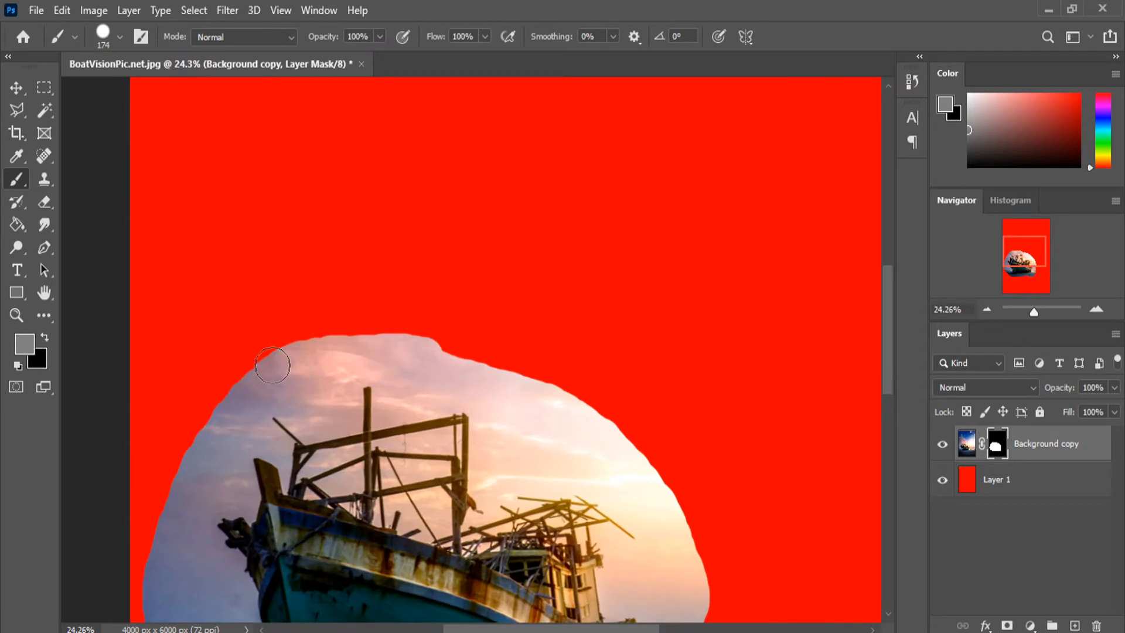
mouse_move(272, 370)
mouse_down()
mouse_move(311, 328)
mouse_move(421, 335)
mouse_move(651, 435)
mouse_move(608, 378)
mouse_move(430, 327)
mouse_move(332, 306)
mouse_move(267, 321)
mouse_move(243, 344)
mouse_move(370, 292)
mouse_move(570, 372)
mouse_move(378, 281)
mouse_move(223, 303)
mouse_move(349, 267)
mouse_move(549, 318)
mouse_move(347, 249)
mouse_move(214, 266)
mouse_move(499, 252)
mouse_move(585, 282)
mouse_move(291, 241)
mouse_move(592, 294)
mouse_move(422, 265)
mouse_move(587, 297)
mouse_move(509, 308)
mouse_move(619, 284)
mouse_move(661, 370)
mouse_move(628, 357)
mouse_move(615, 324)
mouse_move(622, 375)
mouse_move(582, 314)
mouse_move(566, 317)
mouse_move(586, 365)
mouse_move(613, 357)
mouse_up()
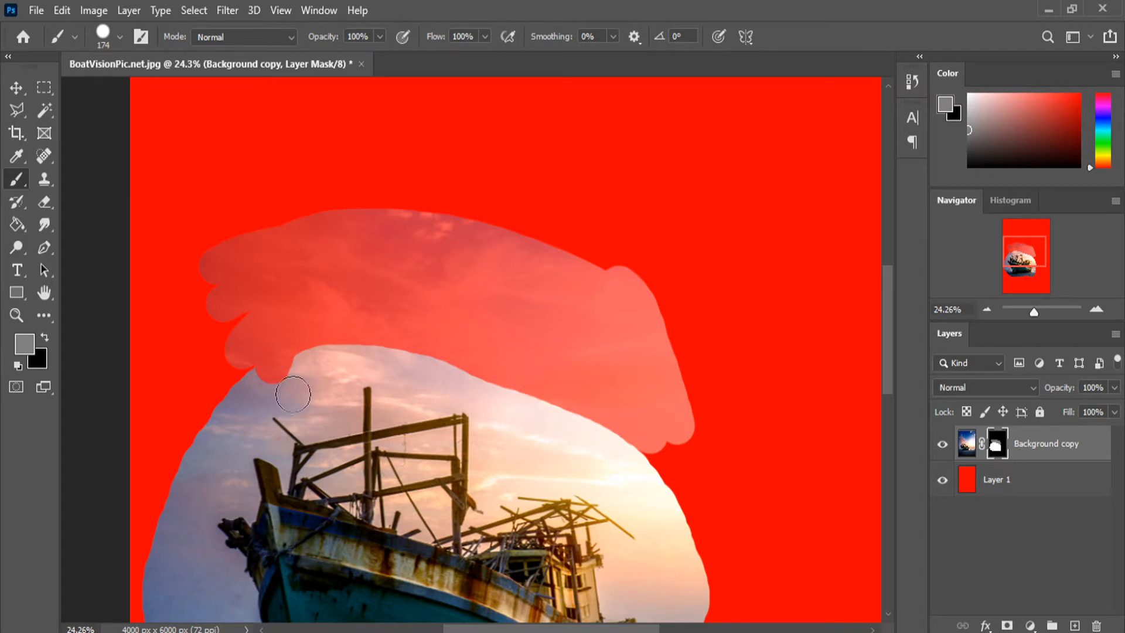
- Undo all the brush strokes and the black fill on the mask, and clear the restored selection
key(backslash)
key(ctrl+z)
key(ctrl+z)
key(ctrl+z)
key(ctrl+z)
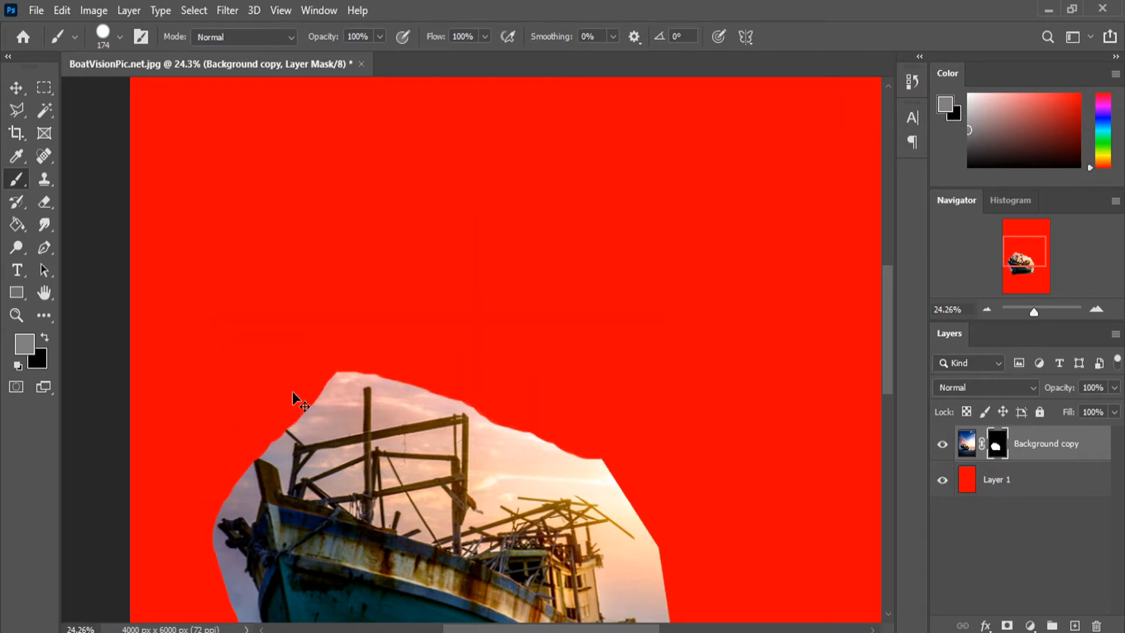
scroll(410, 410, down, 3)
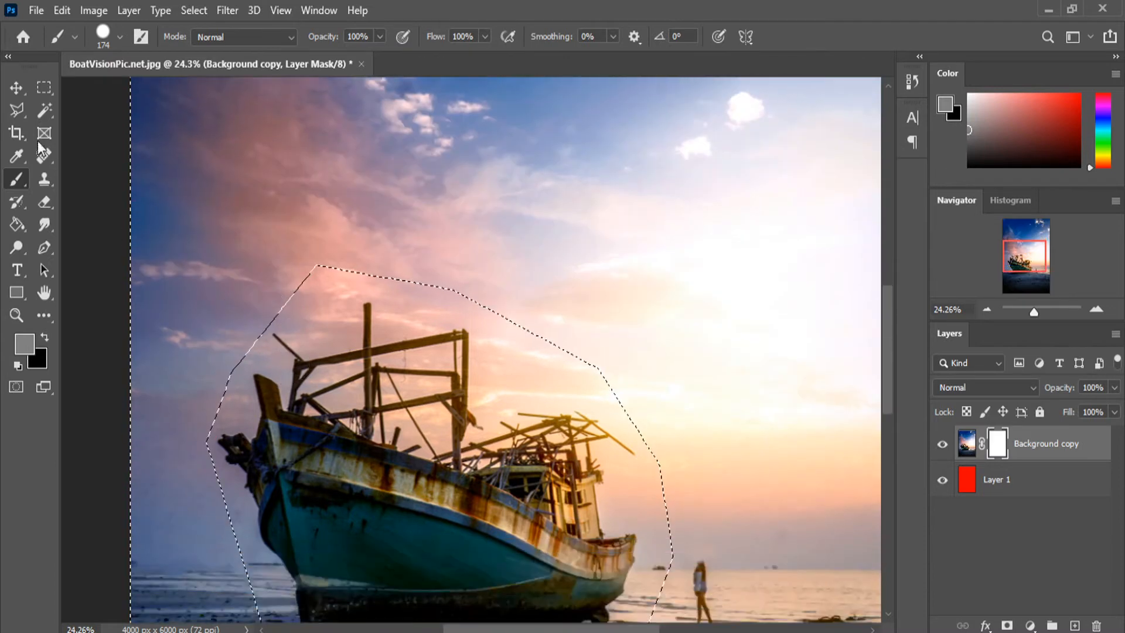
key(m)
key(ctrl+d)
scroll(485, 423, down, 5)
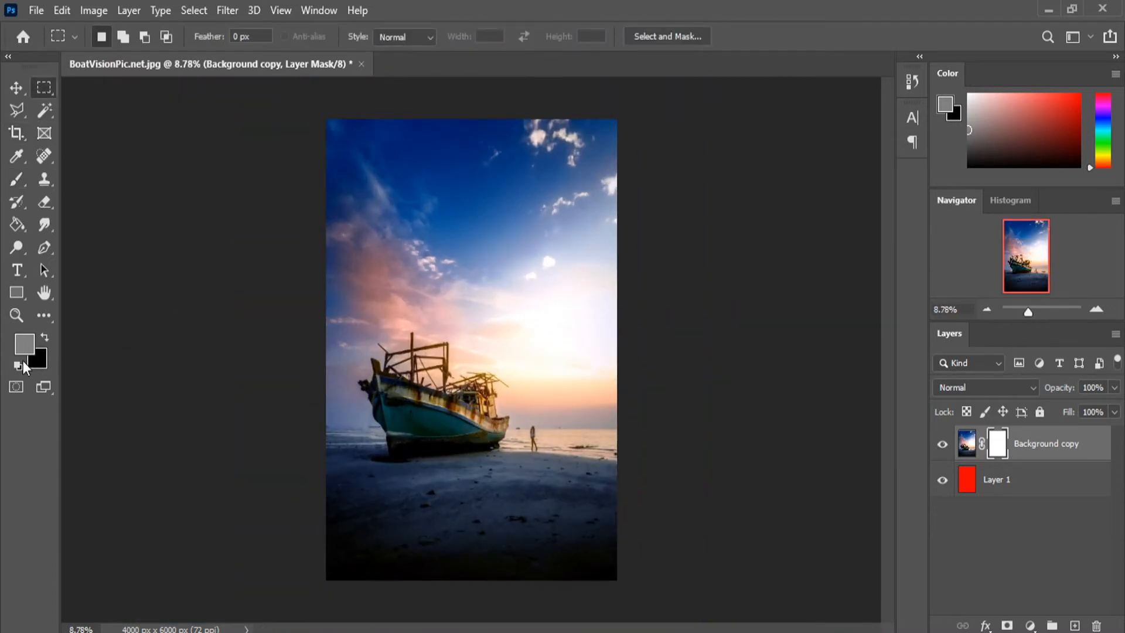
- Draw a reversed linear gradient with the default black and white colors on the mask, from the photo's upper edge to its lower edge
click(18, 365)
click(17, 224)
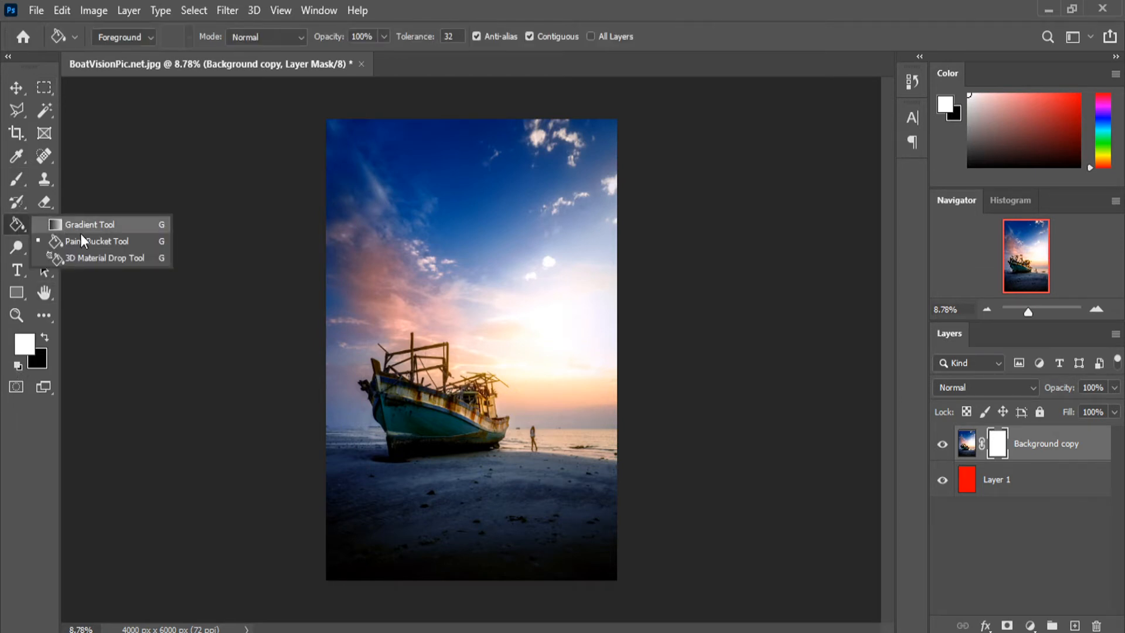
click(88, 224)
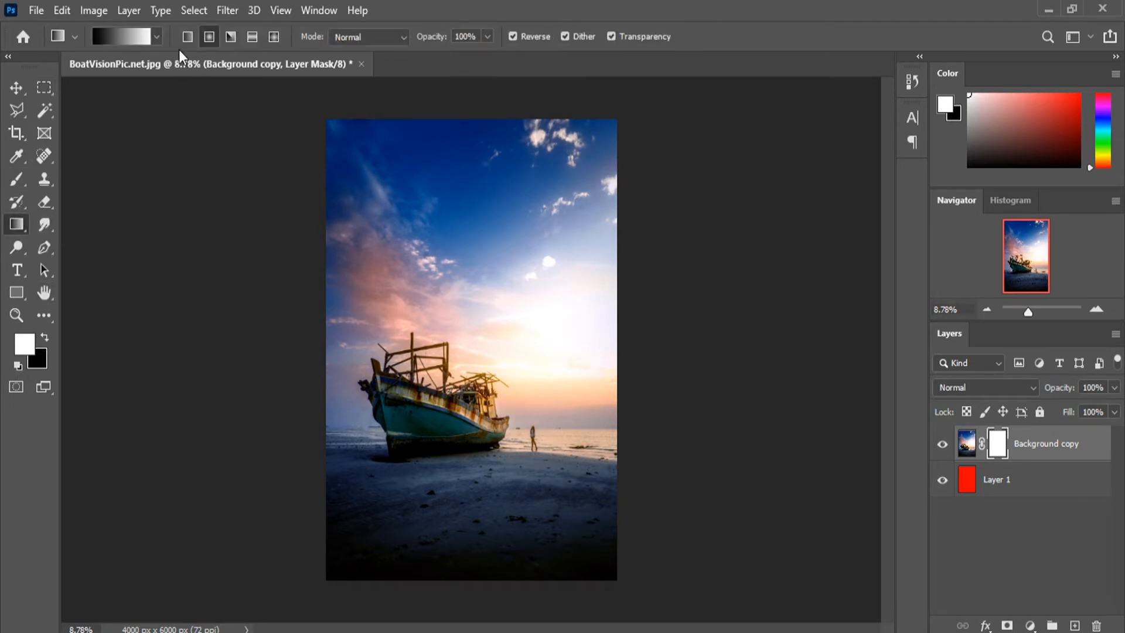
click(188, 36)
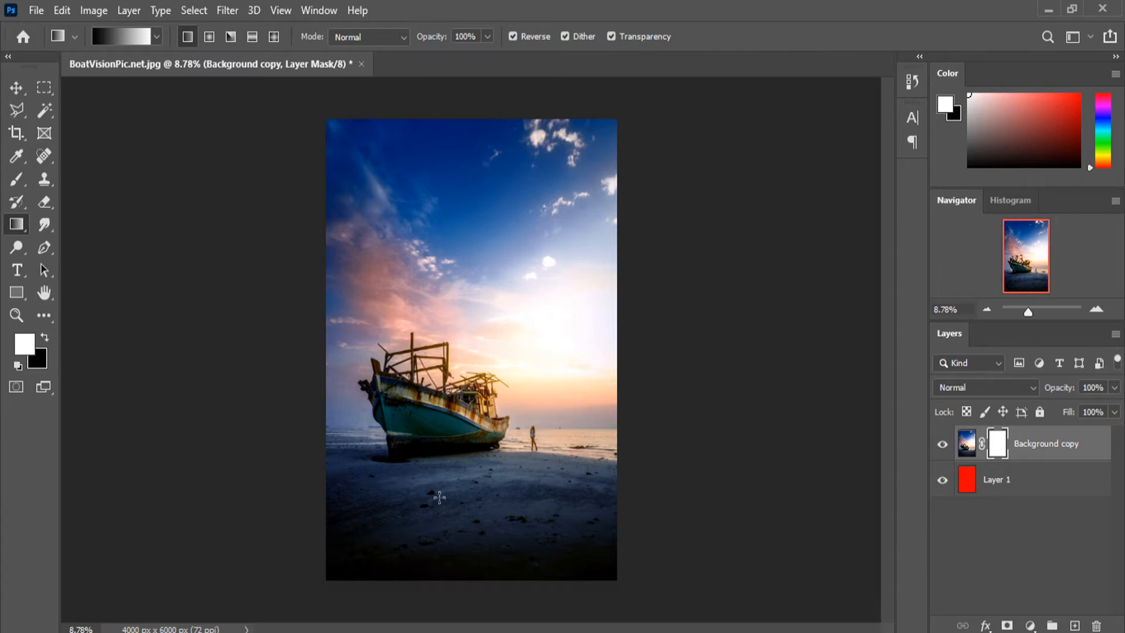
drag(465, 117, 457, 580)
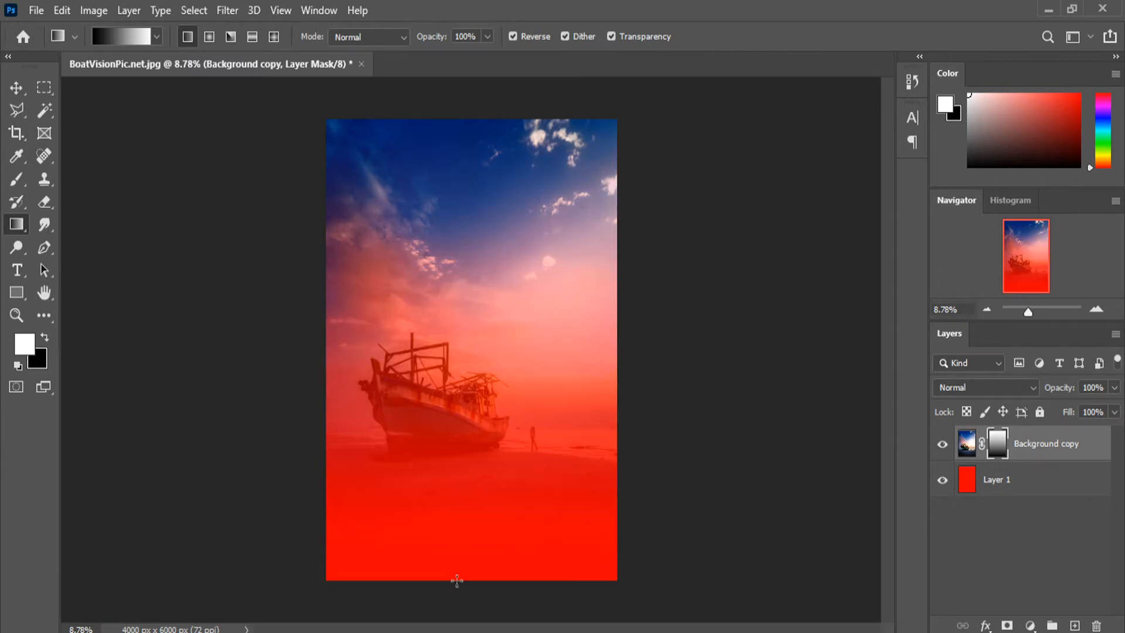
- Undo the mask gradient and the deselection before it
click(43, 88)
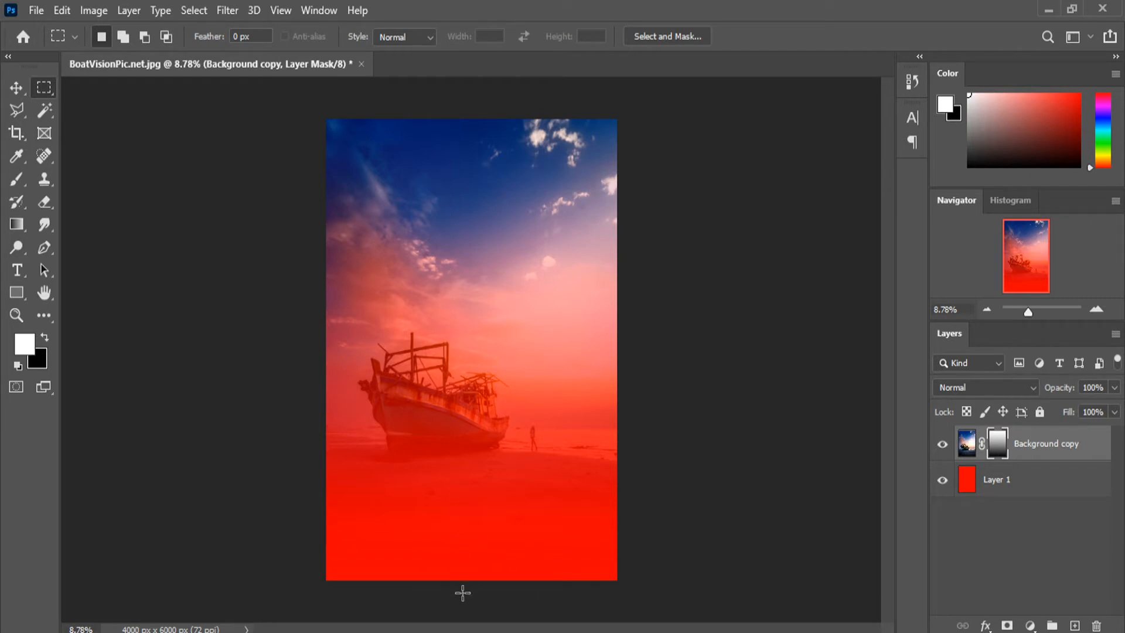
key(ctrl+z)
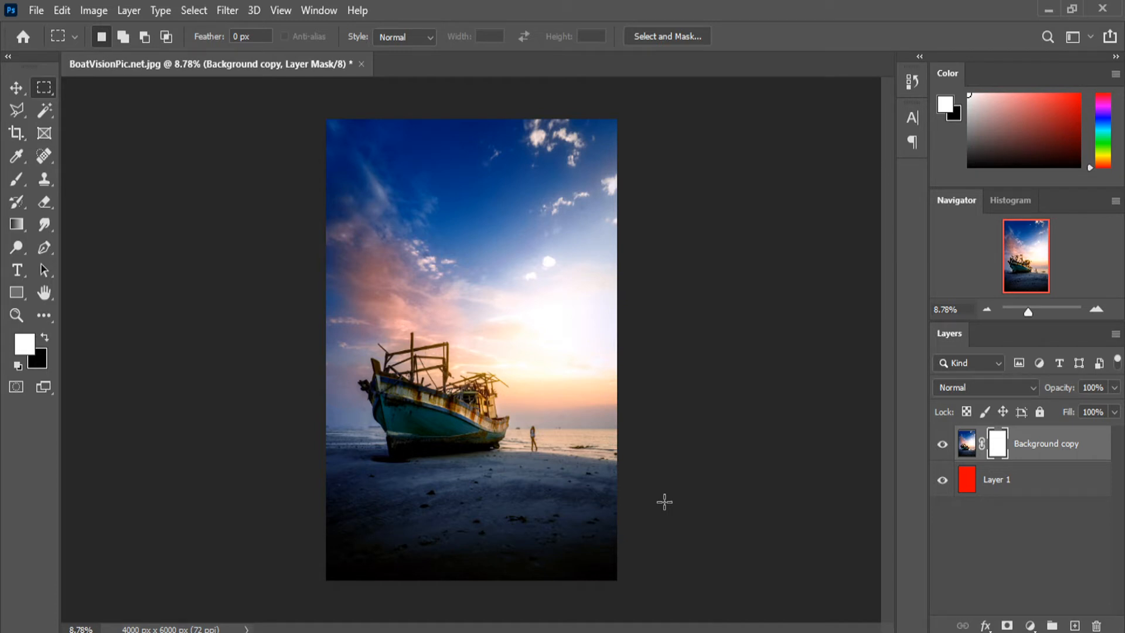
ctrl+click(999, 444)
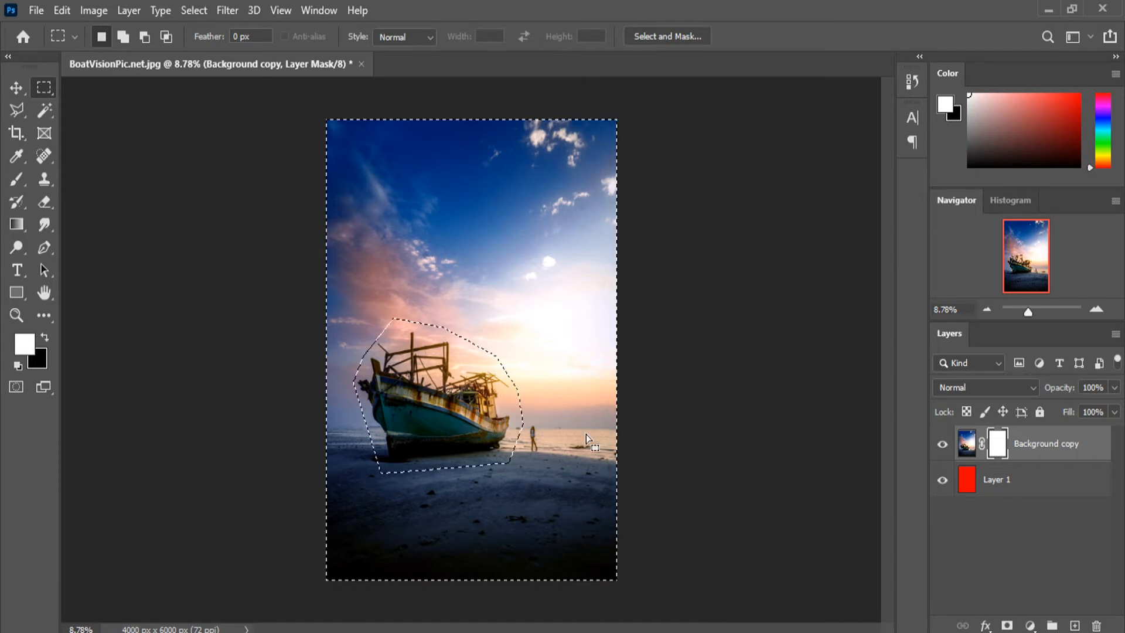
- Delete the Background copy layer's mask and clear the selection
click(1097, 626)
key(ctrl+d)
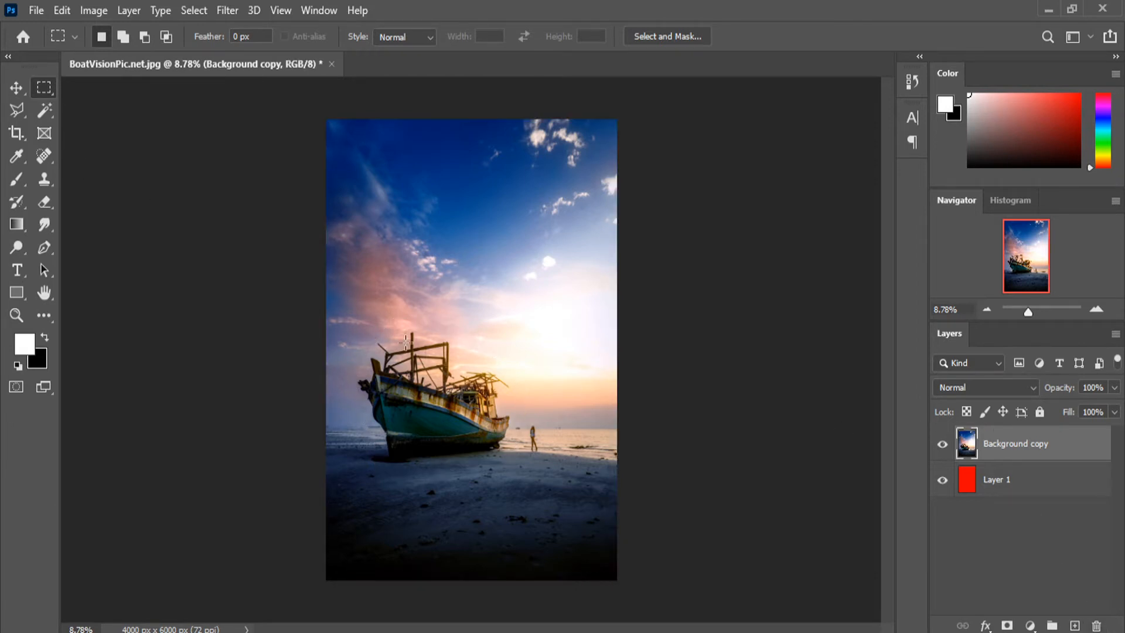
- Select a rectangular area of bright sky above the boat's stern with the Rectangular Marquee and add a Hue/Saturation adjustment layer limited to it
scroll(398, 482, up, 5)
scroll(712, 287, down, 3)
scroll(556, 352, up, 4)
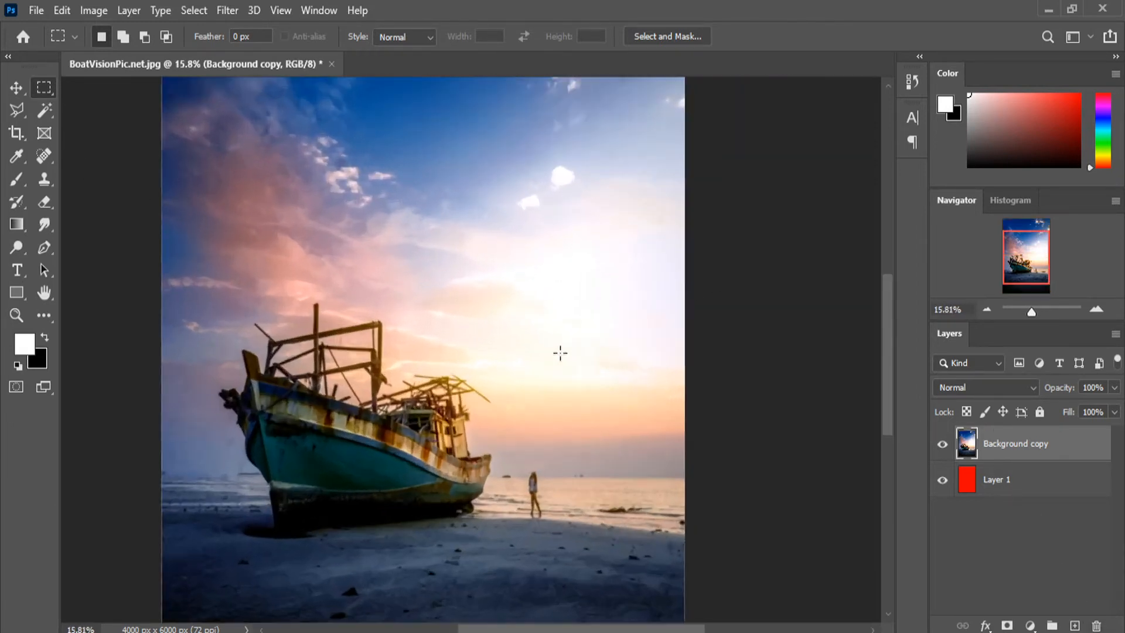
drag(373, 196, 662, 323)
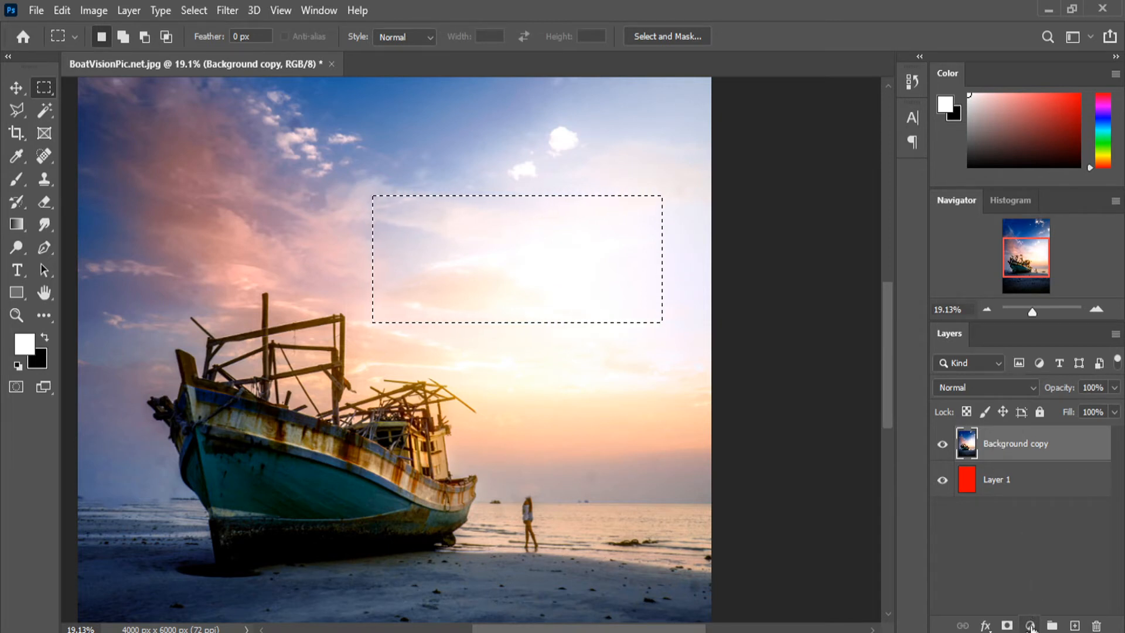
click(1031, 626)
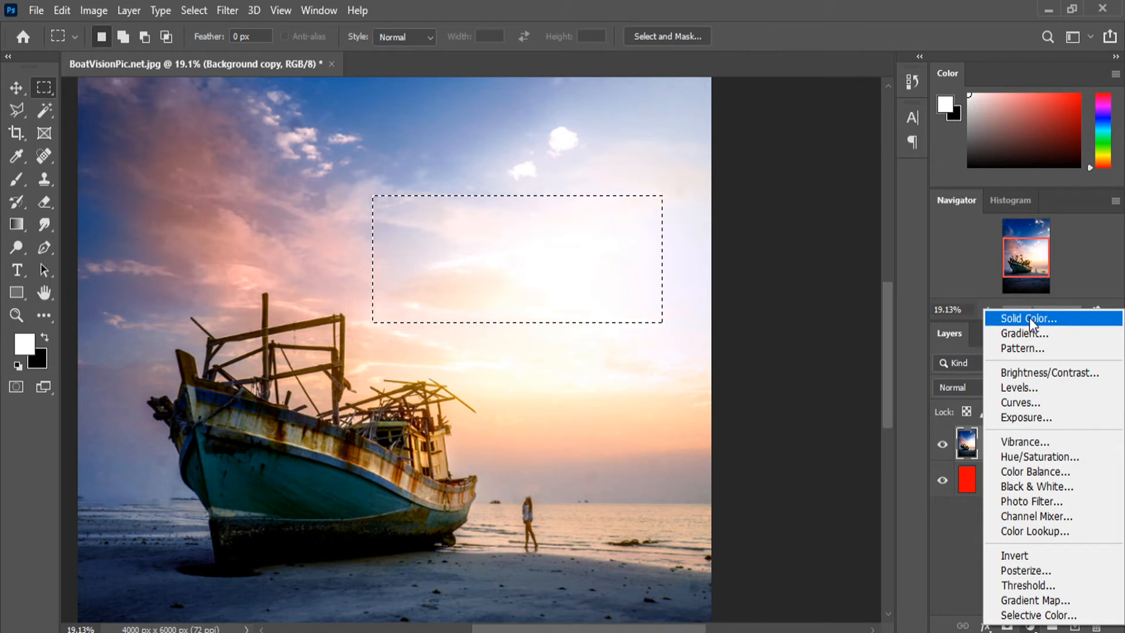
click(1035, 458)
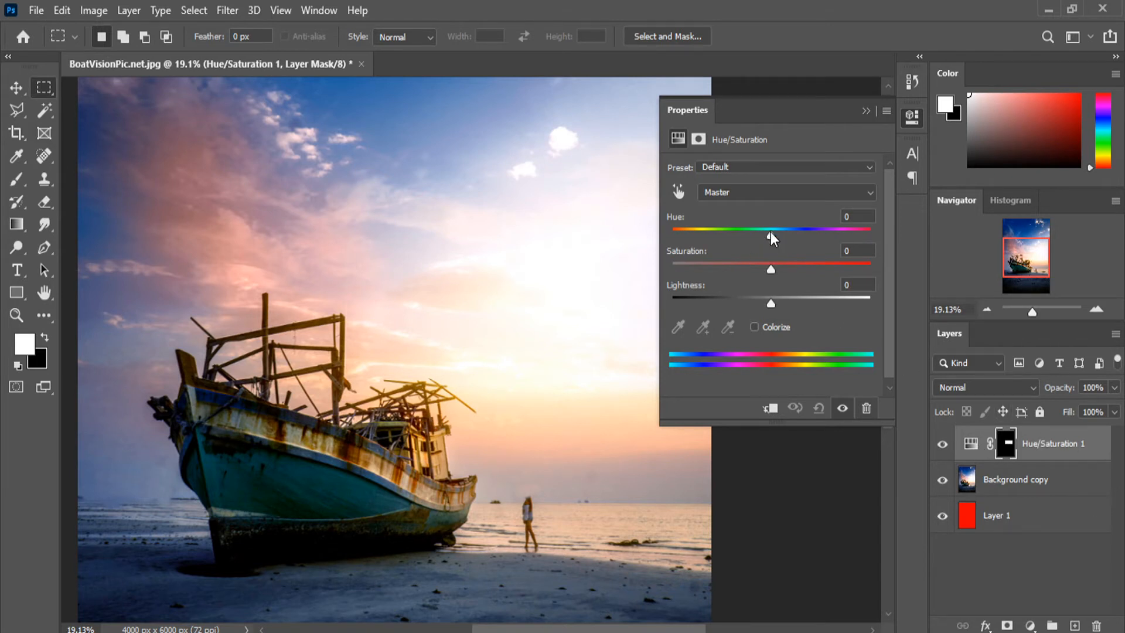
- Set the Hue/Saturation adjustment to Hue -22, Saturation +51 and Lightness -27
drag(771, 230, 827, 243)
drag(768, 305, 712, 297)
drag(826, 235, 750, 228)
drag(774, 275, 800, 275)
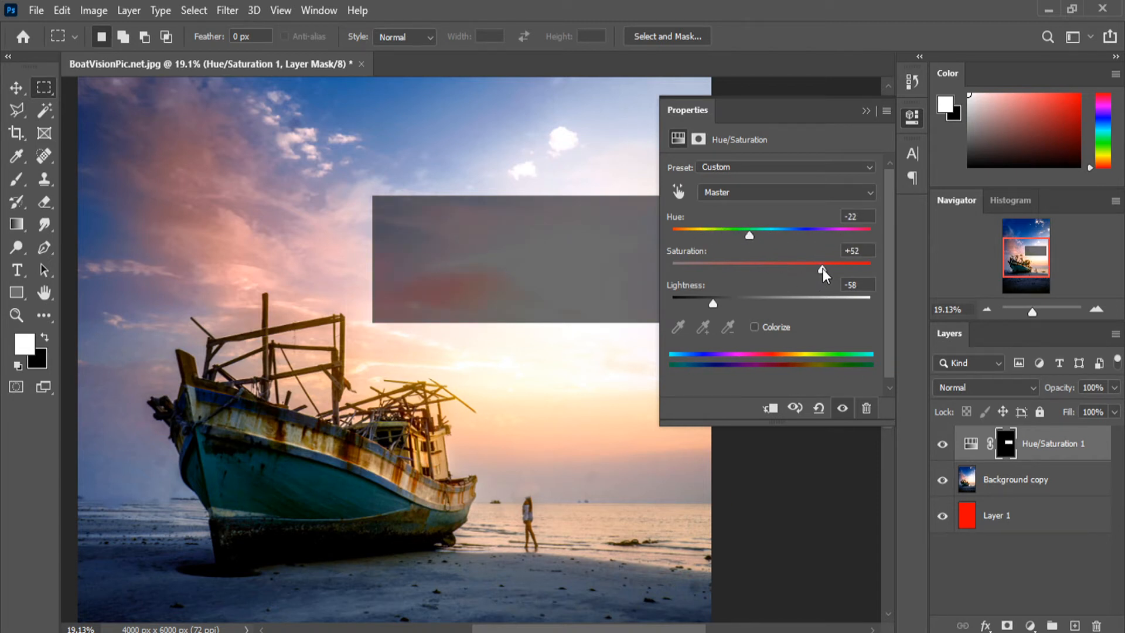
drag(712, 304, 744, 305)
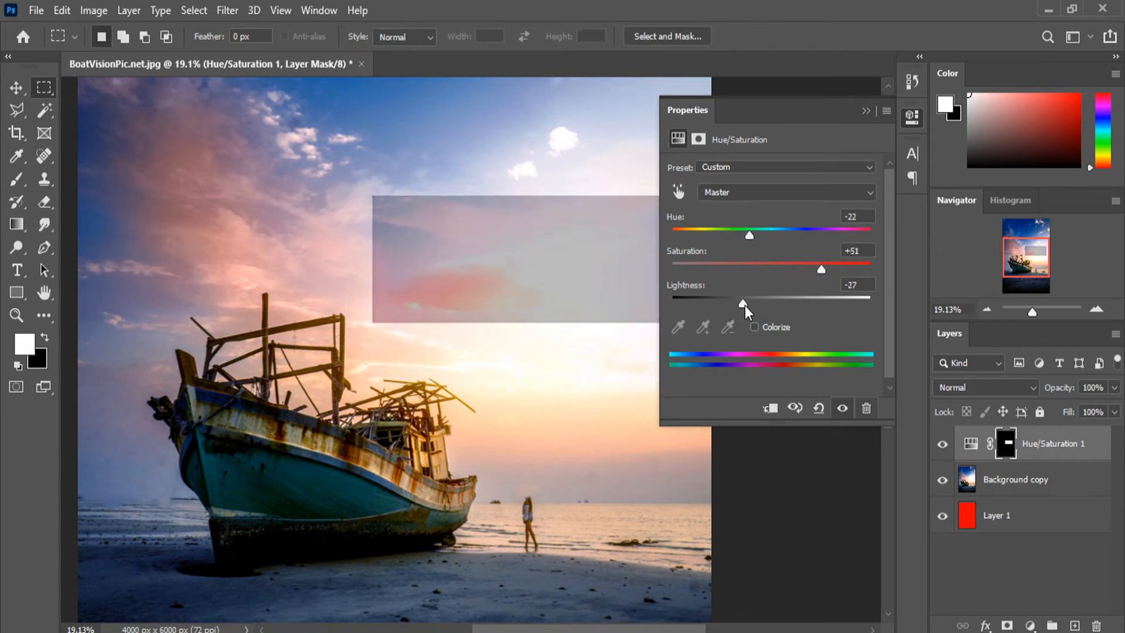
- Set the Hue/Saturation adjustment's Saturation to +83 and Hue to -26
drag(787, 273, 851, 284)
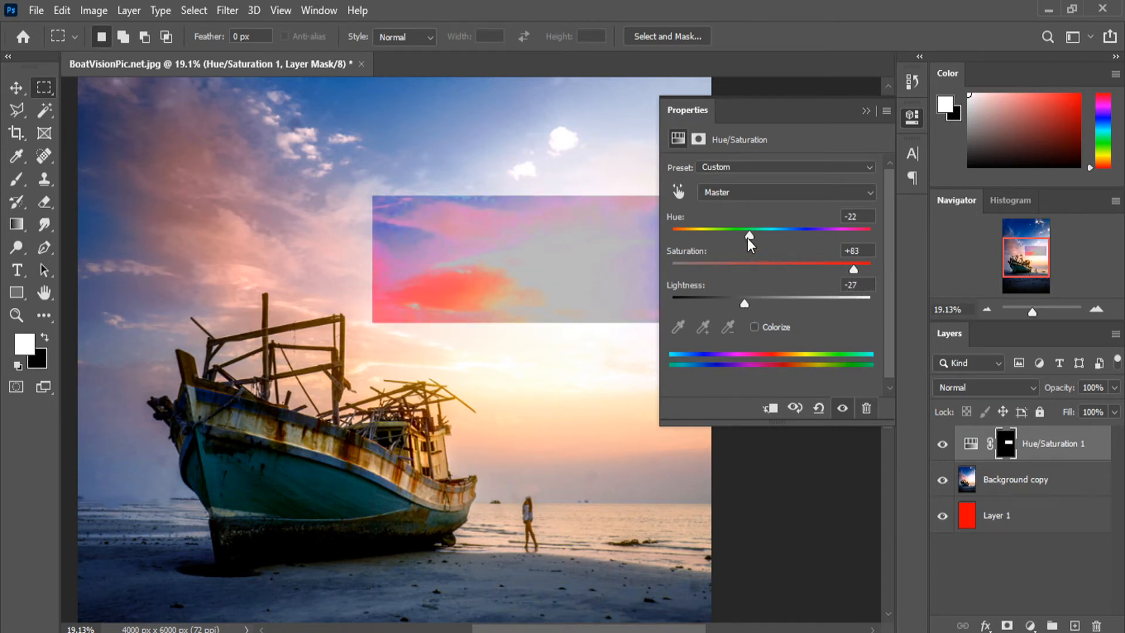
mouse_move(748, 235)
mouse_down()
mouse_move(824, 247)
mouse_move(739, 246)
mouse_up()
scroll(558, 430, down, 3)
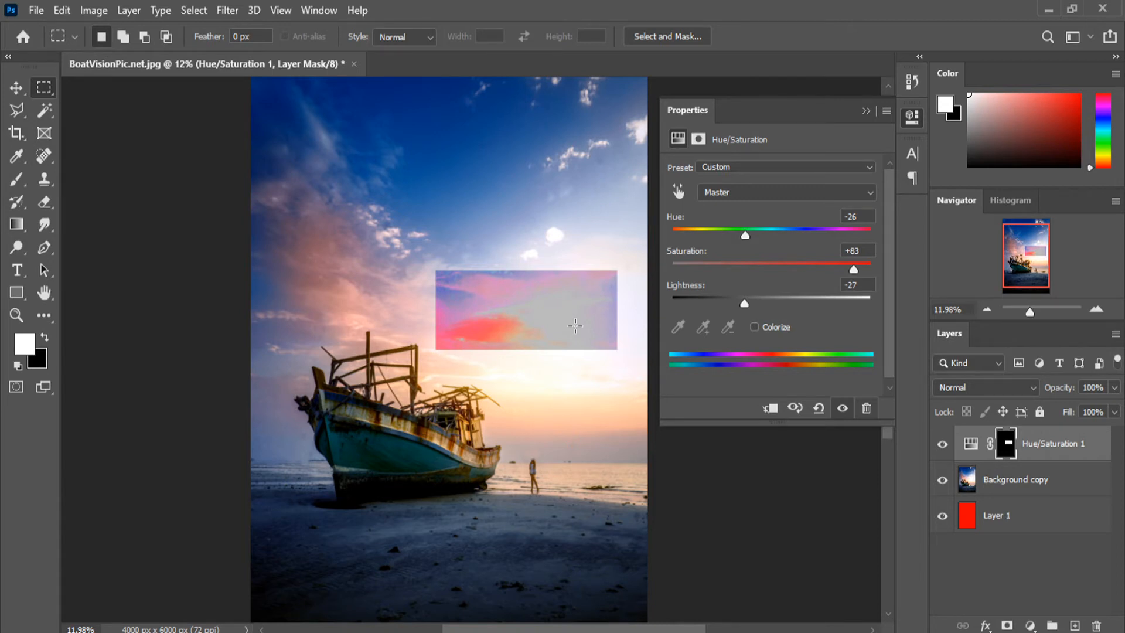
- Delete the Hue/Saturation adjustment layer's rectangular mask and add a new white layer mask in its place
key(ctrl+2)
key(b)
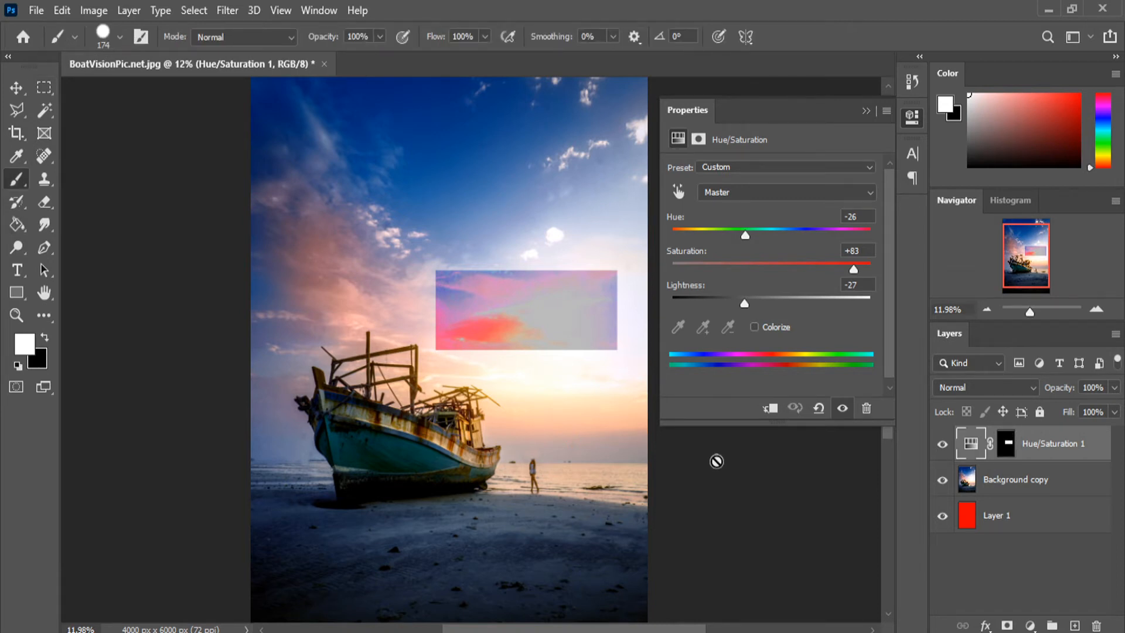
right_click(1008, 441)
click(985, 472)
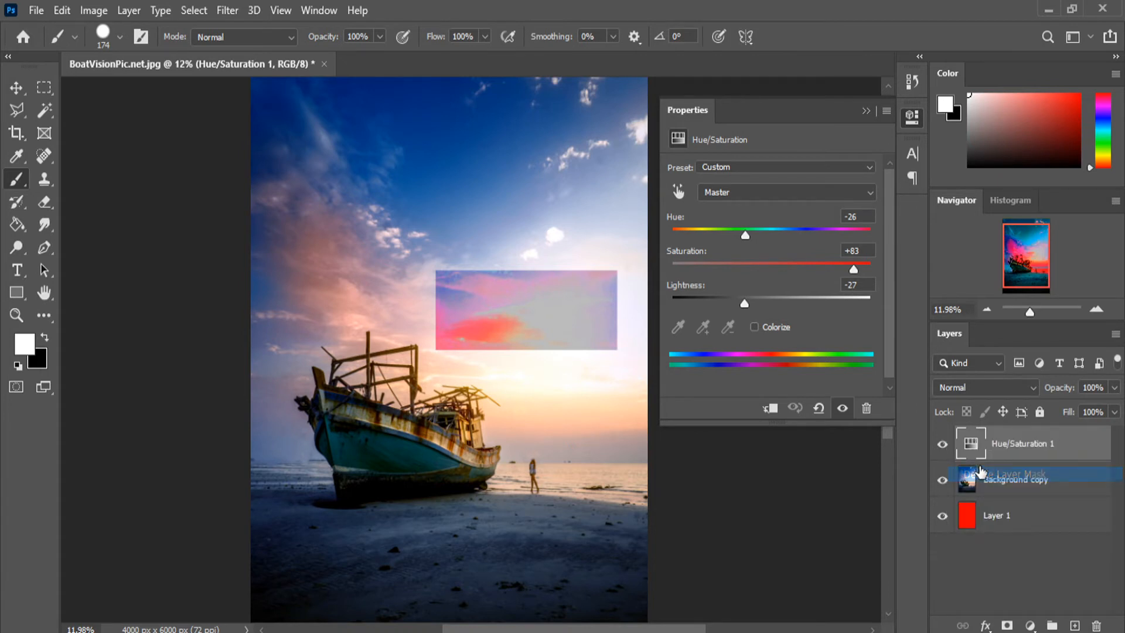
click(1006, 626)
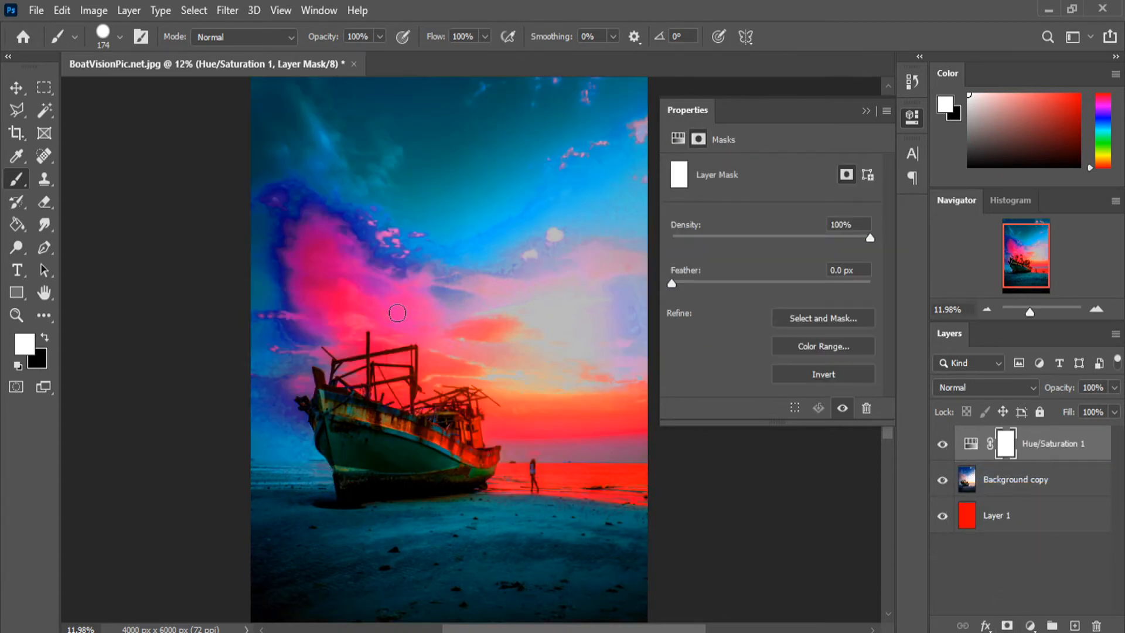
- Fill the Hue/Saturation layer's mask with black using the Paint Bucket to hide the adjustment
click(13, 229)
click(45, 338)
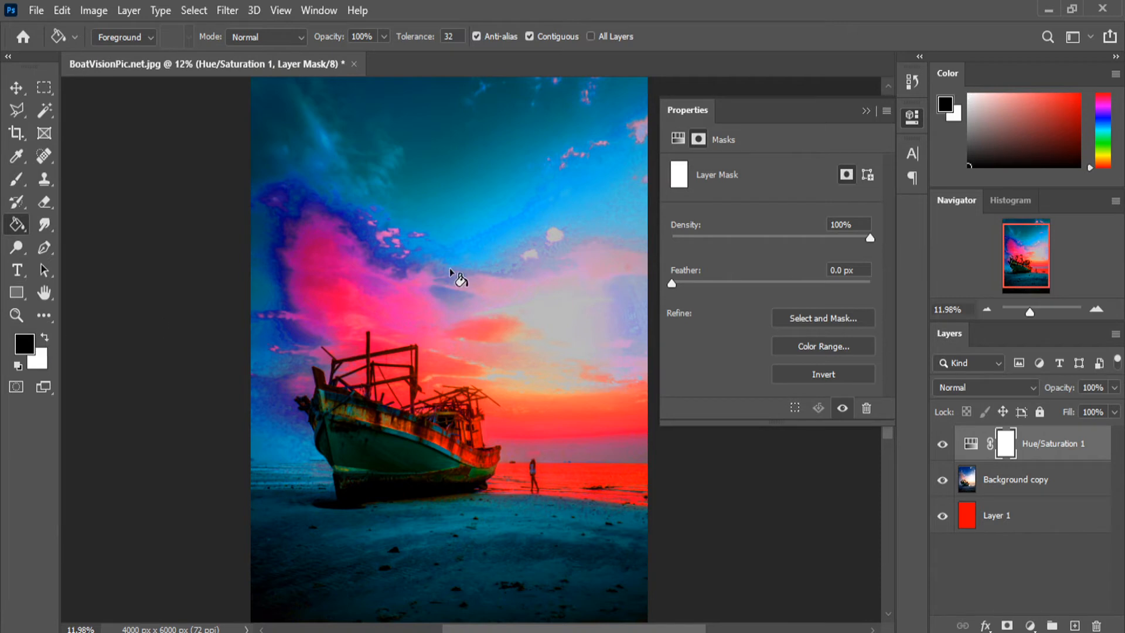
click(456, 270)
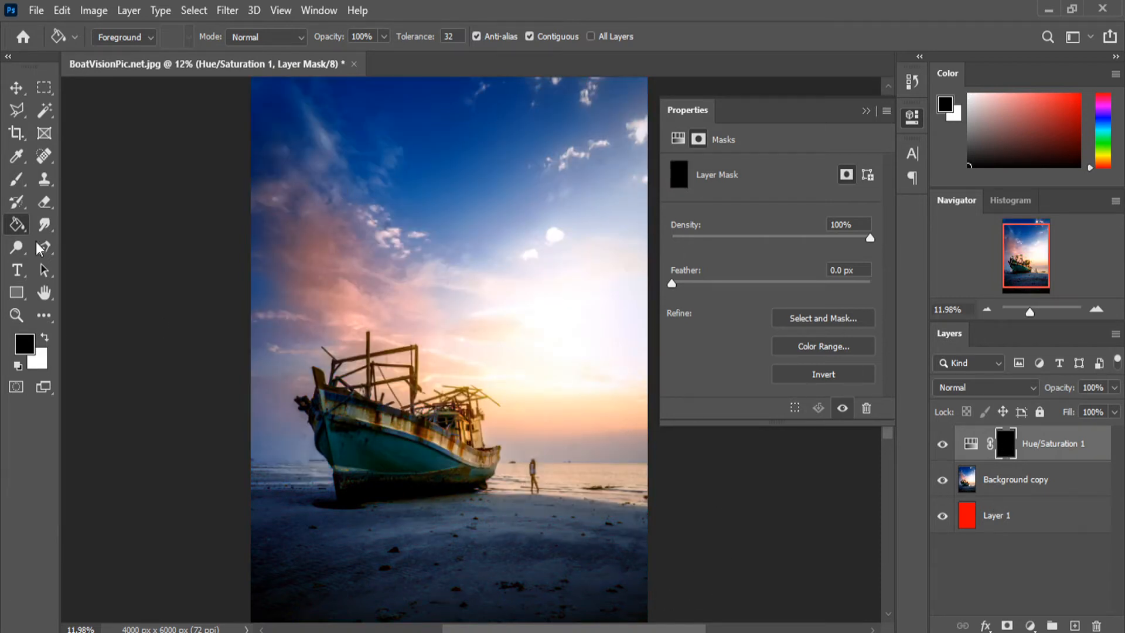
- Draw a closed polygonal selection loosely around the whole boat with the Polygonal Lasso
click(44, 87)
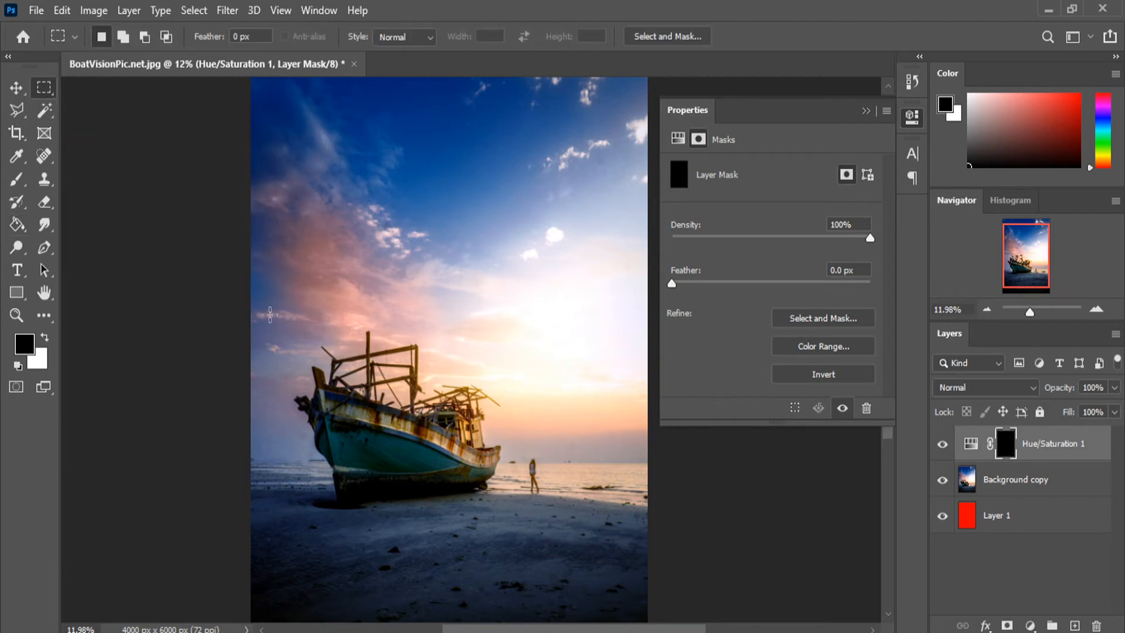
click(16, 110)
click(296, 358)
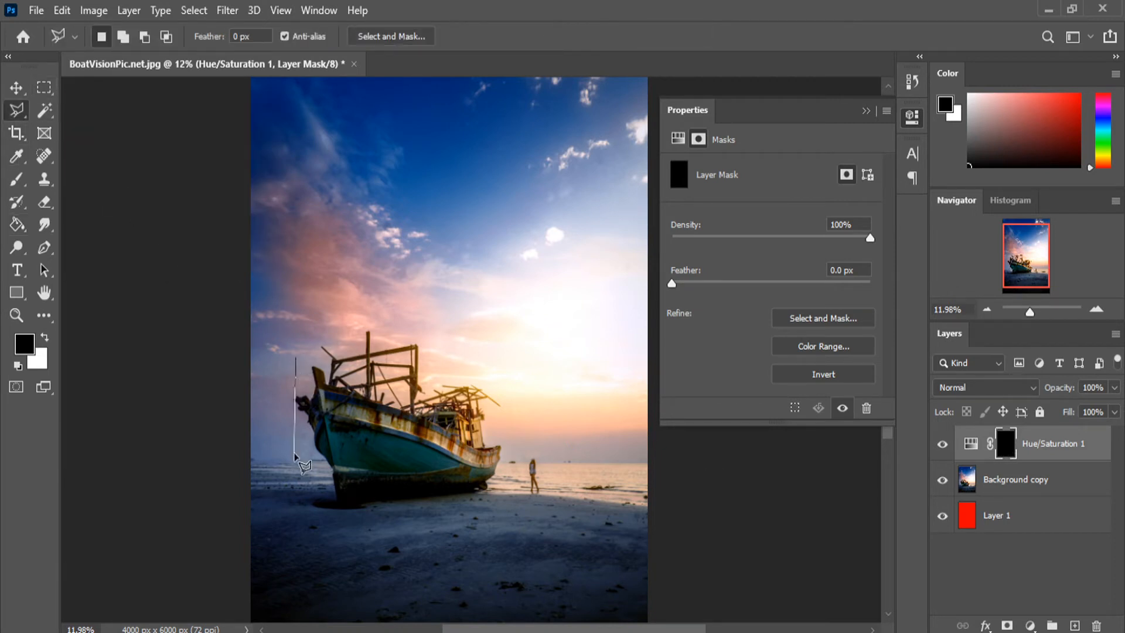
click(282, 446)
click(337, 529)
click(443, 514)
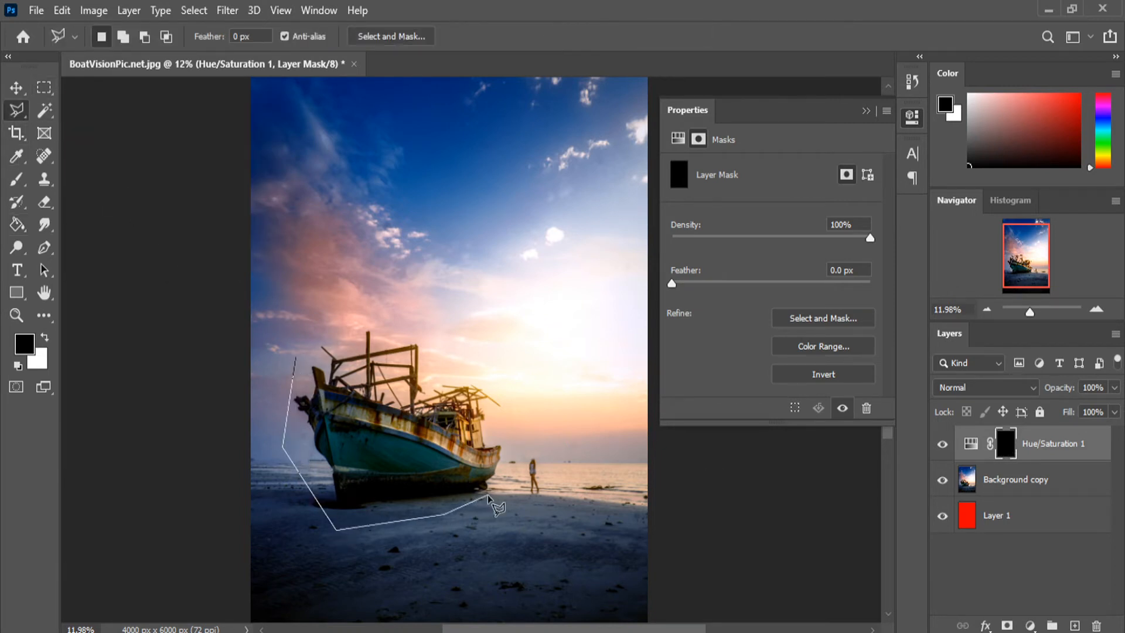
click(499, 490)
click(519, 436)
click(505, 371)
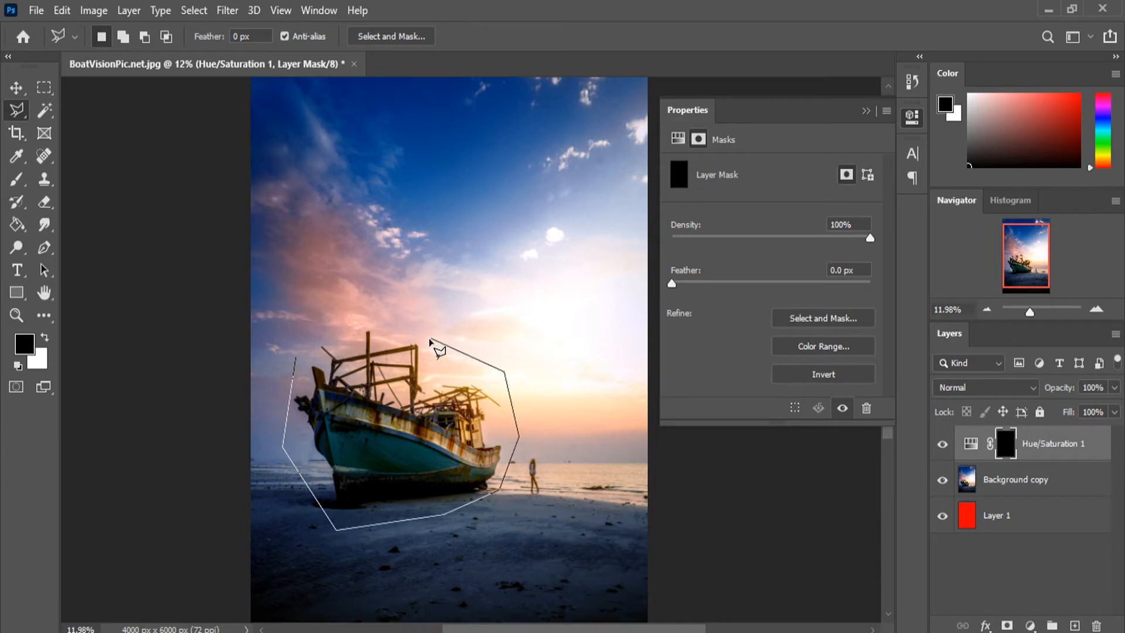
click(363, 314)
click(296, 357)
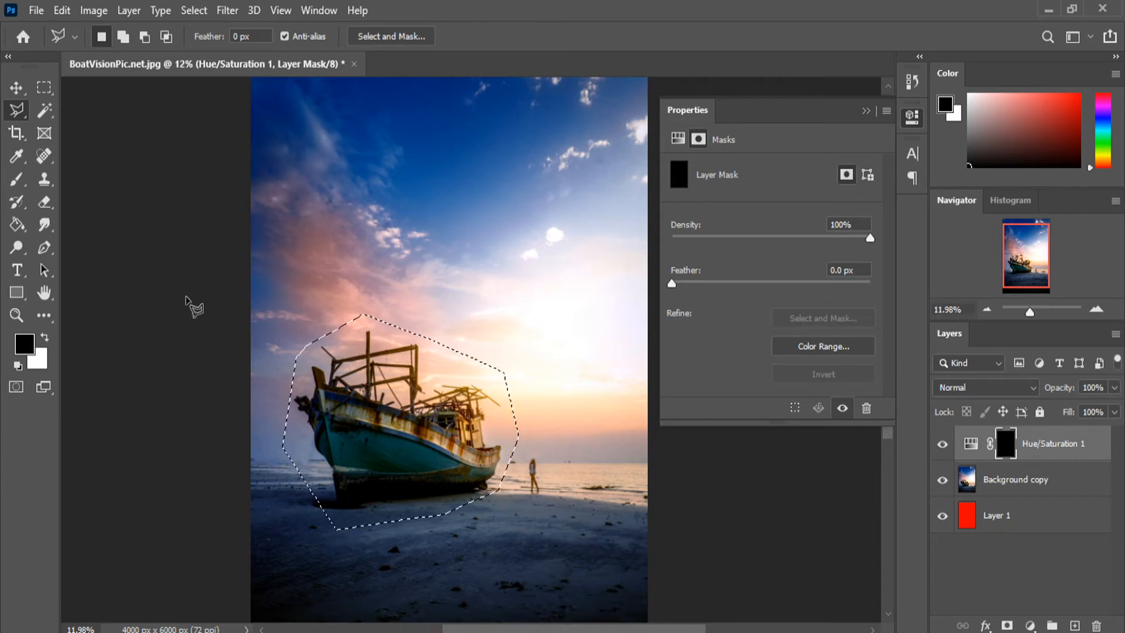
- Fill the selected boat area of the Hue/Saturation mask with white and clear the selection
click(45, 338)
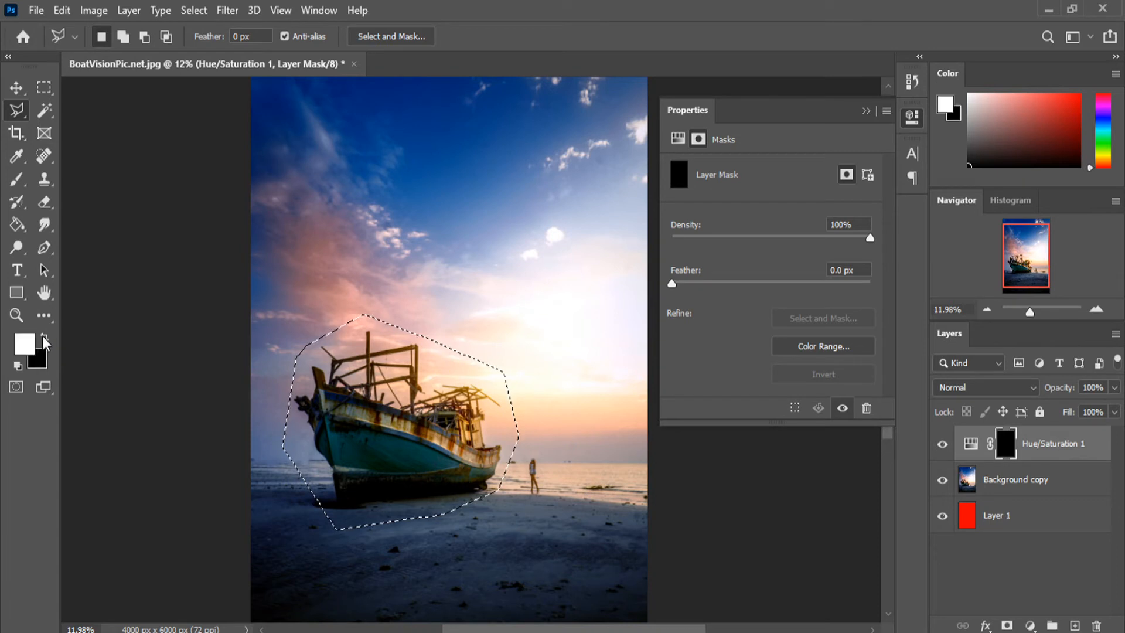
click(17, 225)
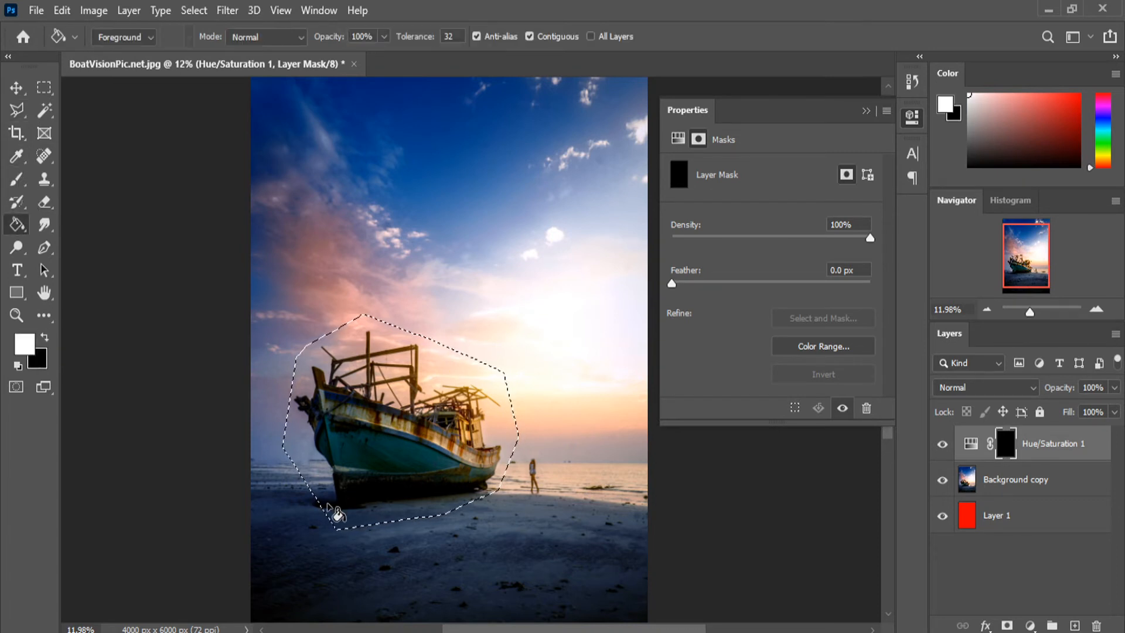
click(322, 479)
click(44, 87)
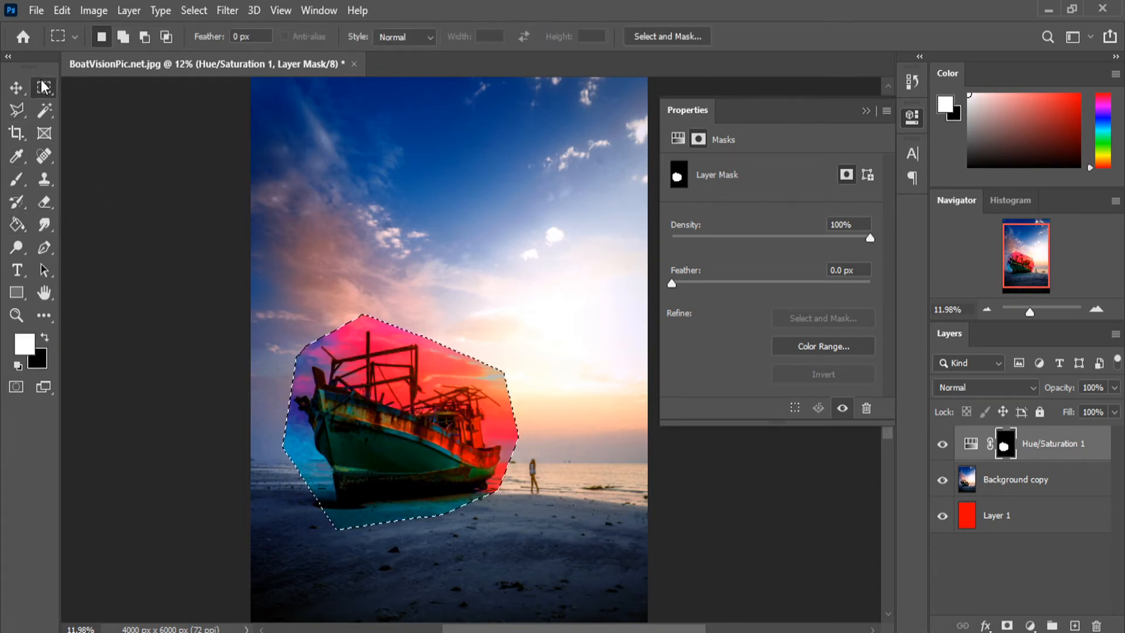
key(ctrl+d)
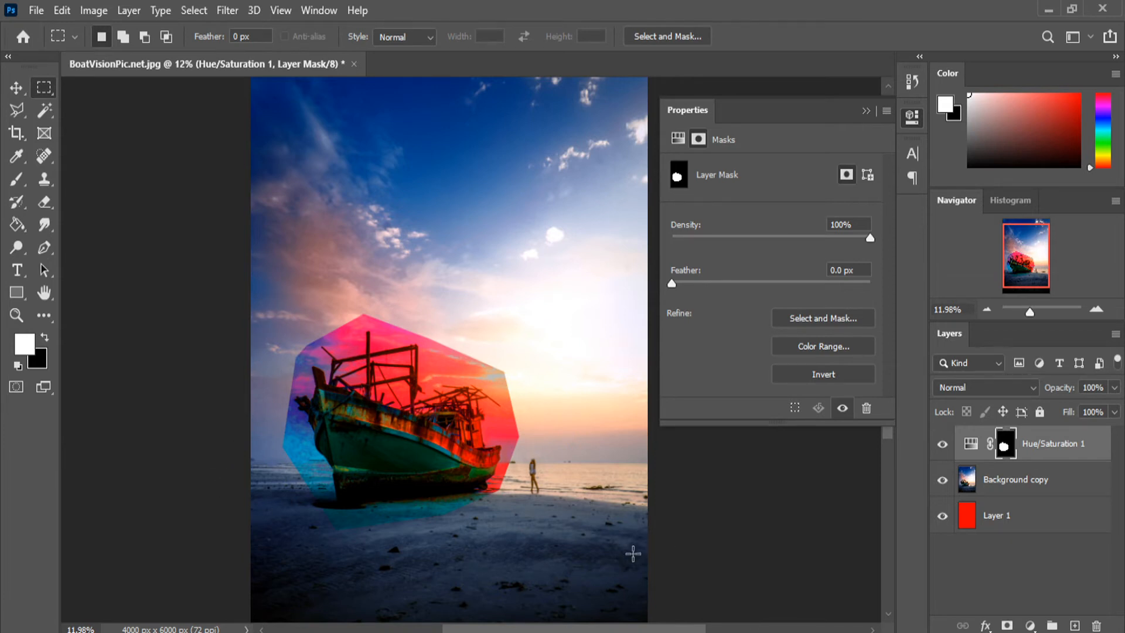
- Paint black on the Hue/Saturation mask over the sky around the mast top to hide the adjustment there
scroll(346, 328, up, 2)
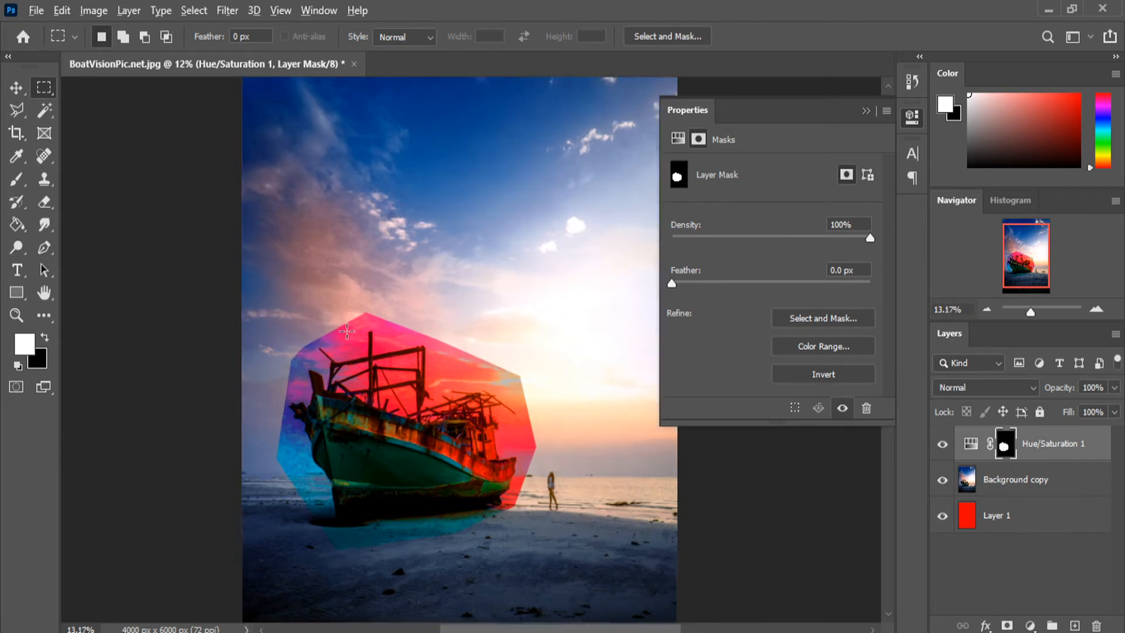
click(12, 184)
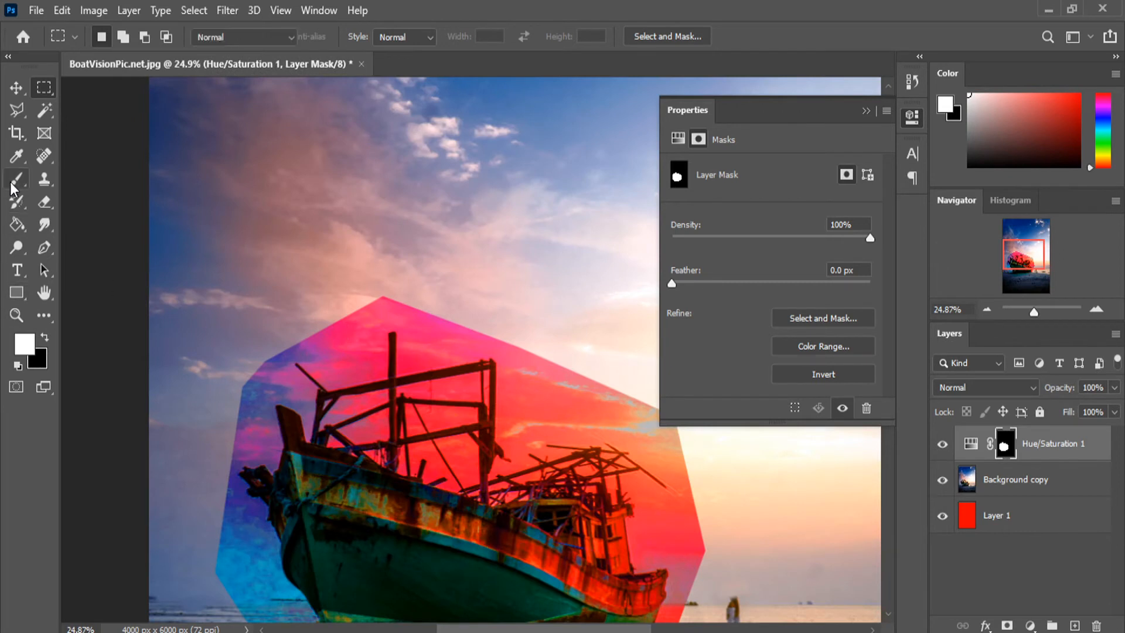
click(45, 337)
scroll(445, 305, up, 2)
scroll(375, 404, up, 3)
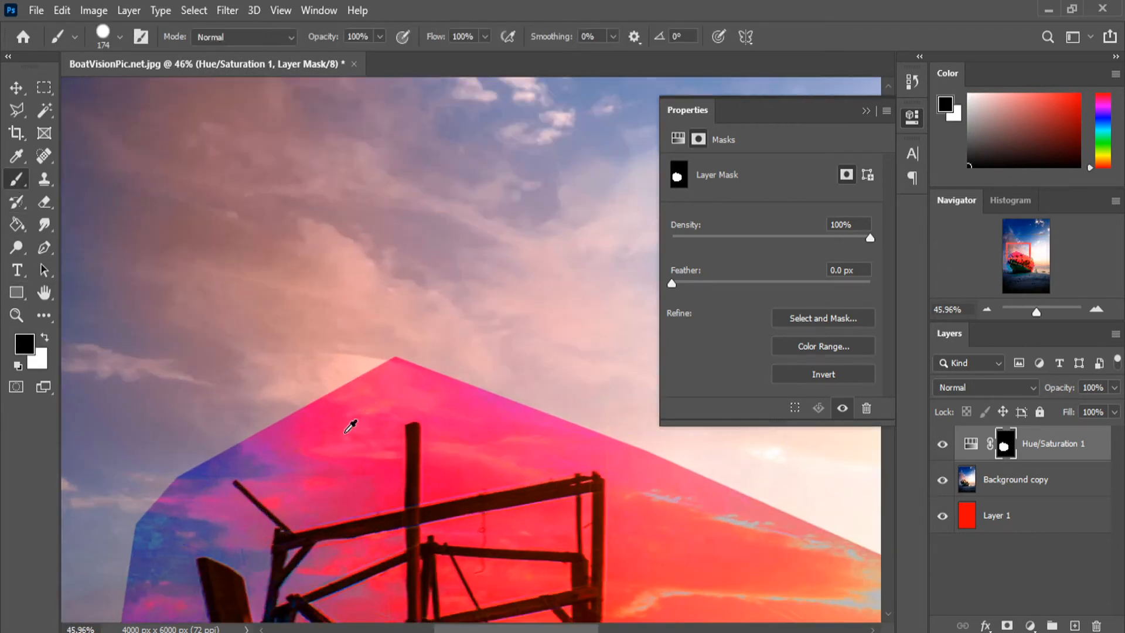
drag(281, 439, 323, 420)
mouse_move(334, 429)
mouse_down()
mouse_move(350, 469)
mouse_move(322, 482)
mouse_move(274, 444)
mouse_move(297, 403)
mouse_move(340, 424)
mouse_move(350, 380)
mouse_move(356, 439)
mouse_move(358, 391)
mouse_move(392, 370)
mouse_move(493, 397)
mouse_move(472, 447)
mouse_move(635, 421)
mouse_up()
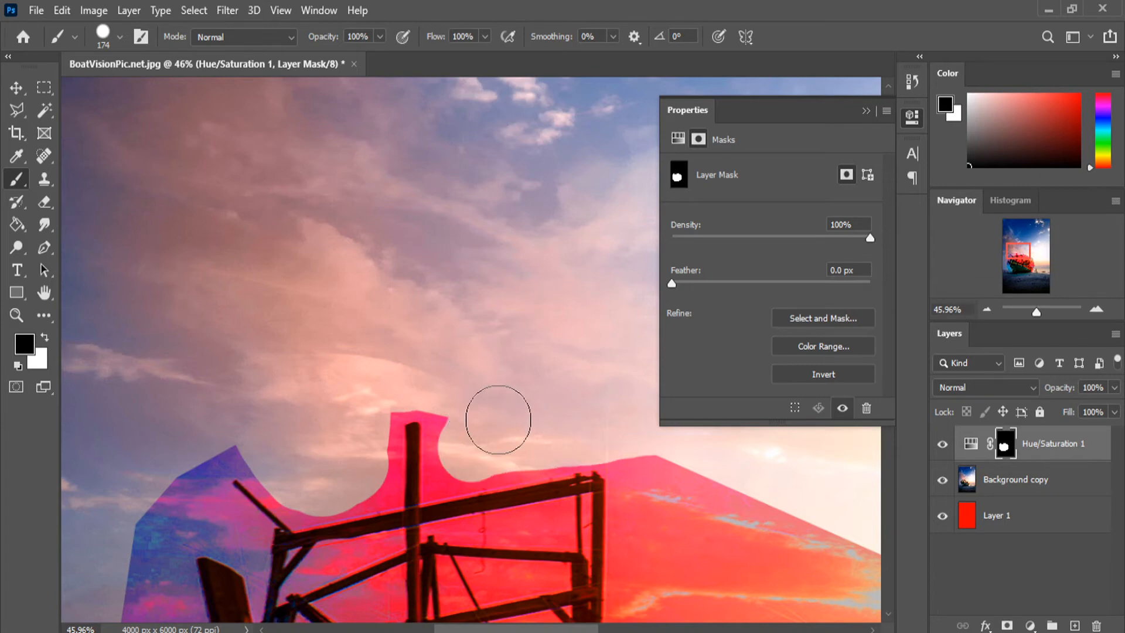
- Delete the Hue/Saturation adjustment layer
scroll(501, 414, down, 5)
scroll(492, 426, up, 4)
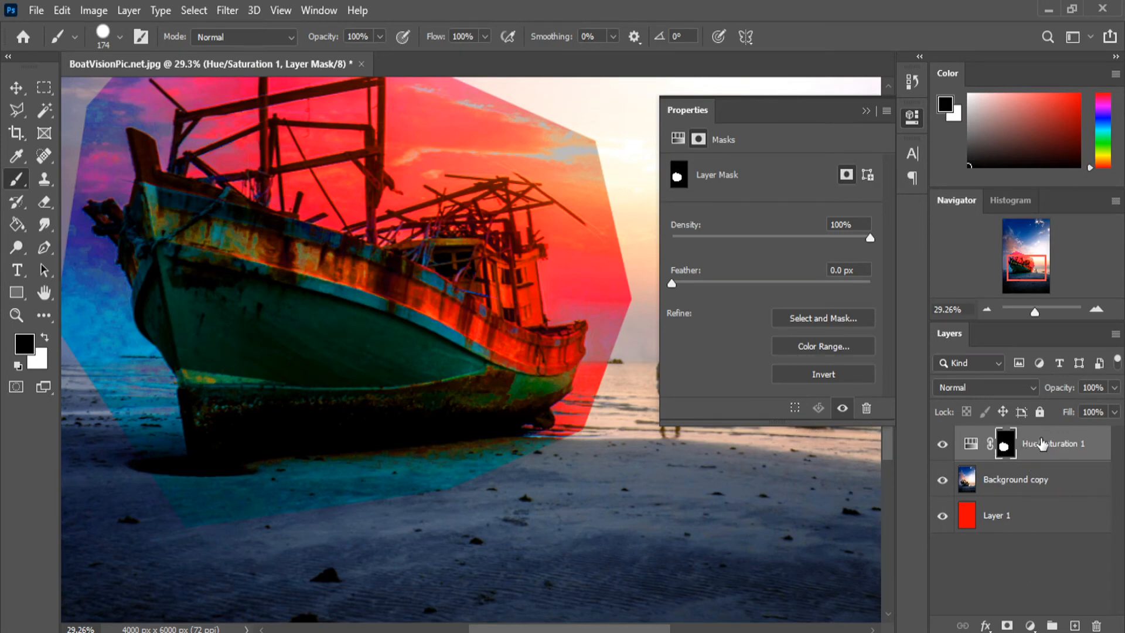
click(972, 444)
click(1096, 625)
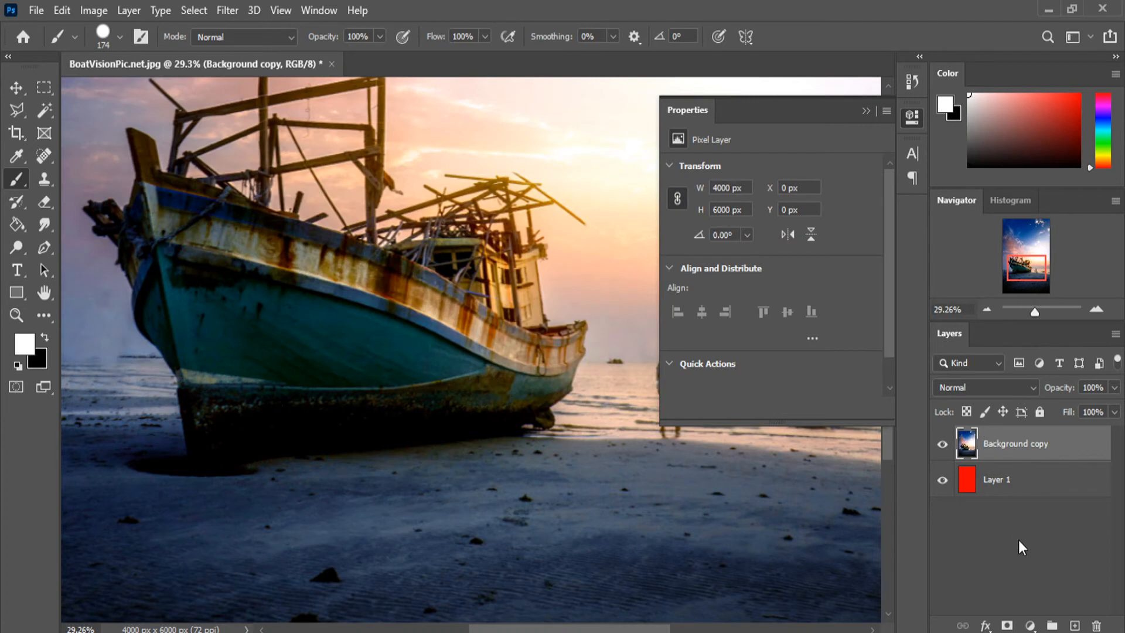
- Select the boat's hull, cabin and mast frame with the Quick Selection tool and add a Black & White adjustment layer limited to it
scroll(178, 291, down, 3)
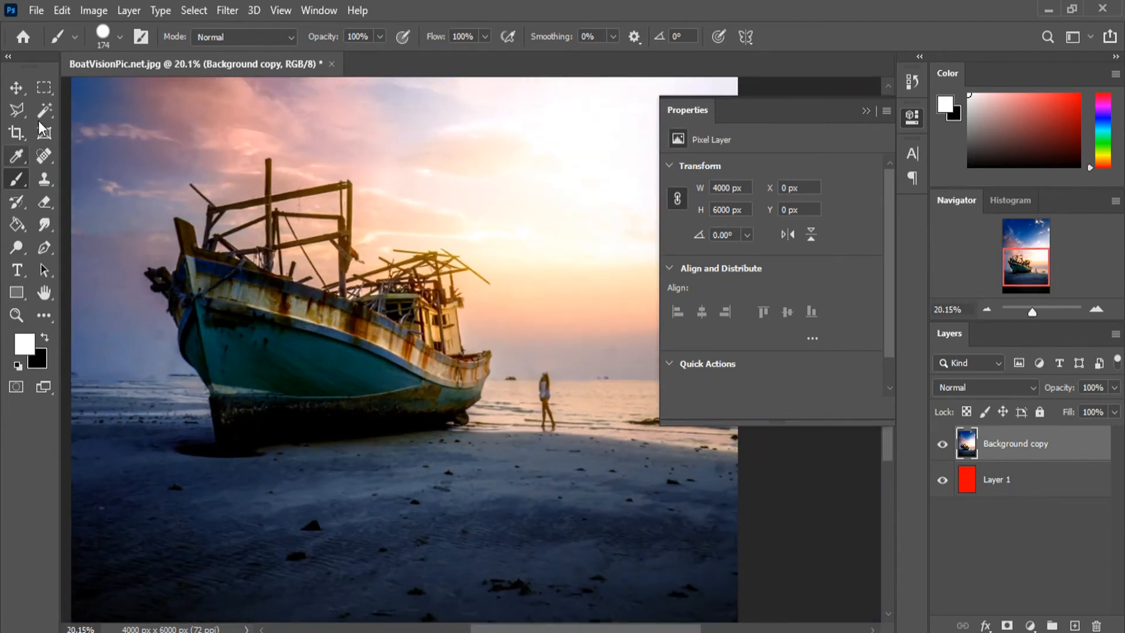
click(38, 119)
click(111, 125)
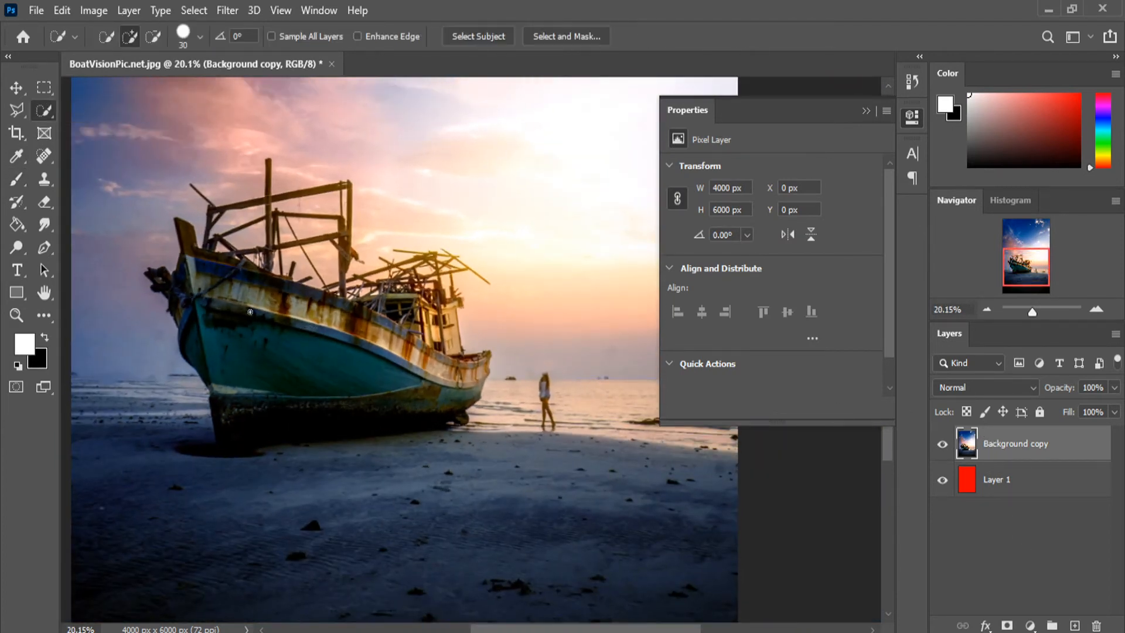
mouse_move(225, 309)
mouse_down()
mouse_move(240, 382)
mouse_move(260, 407)
mouse_move(329, 409)
mouse_up()
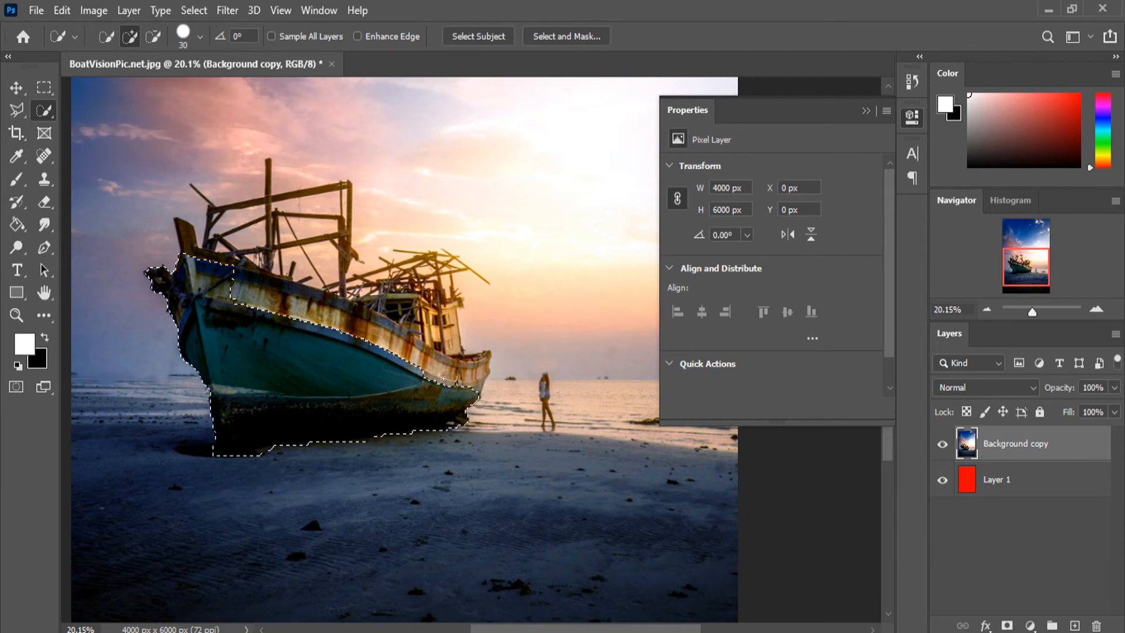
drag(444, 378, 464, 367)
mouse_move(443, 318)
mouse_down()
mouse_move(402, 304)
mouse_move(362, 313)
mouse_up()
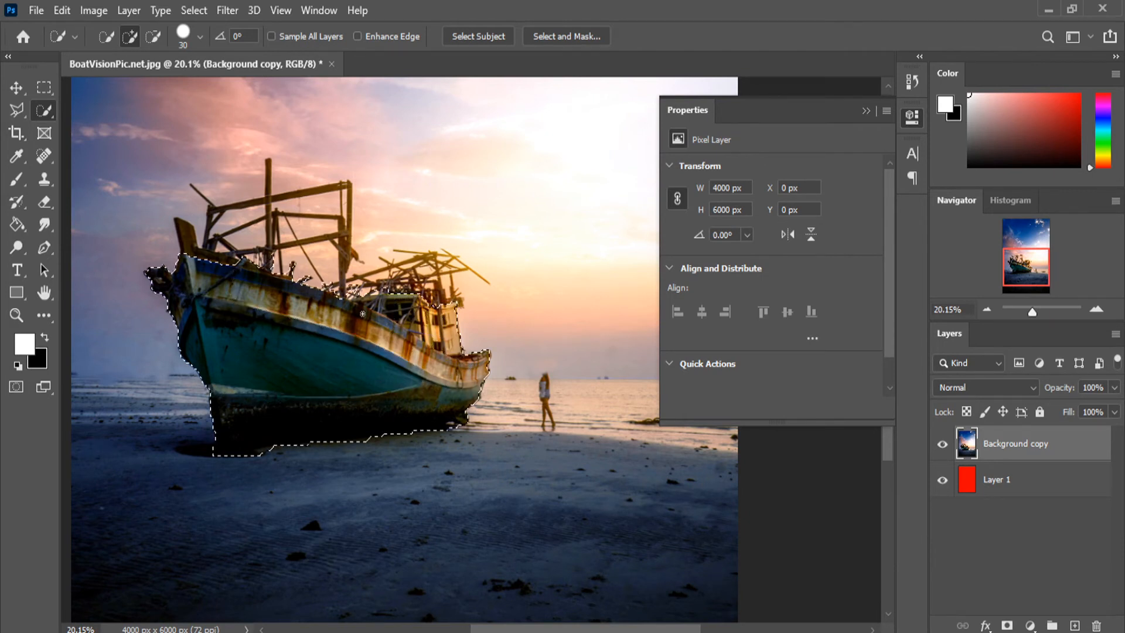
drag(207, 279, 189, 242)
mouse_move(269, 248)
mouse_down()
mouse_move(269, 199)
mouse_move(294, 197)
mouse_up()
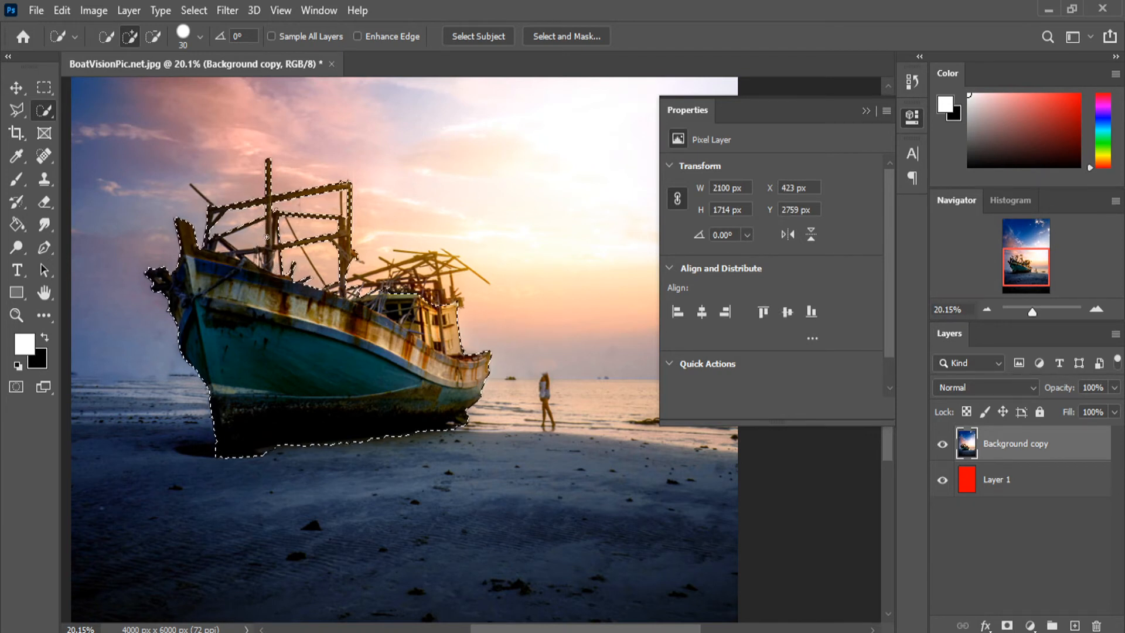
key(alt)
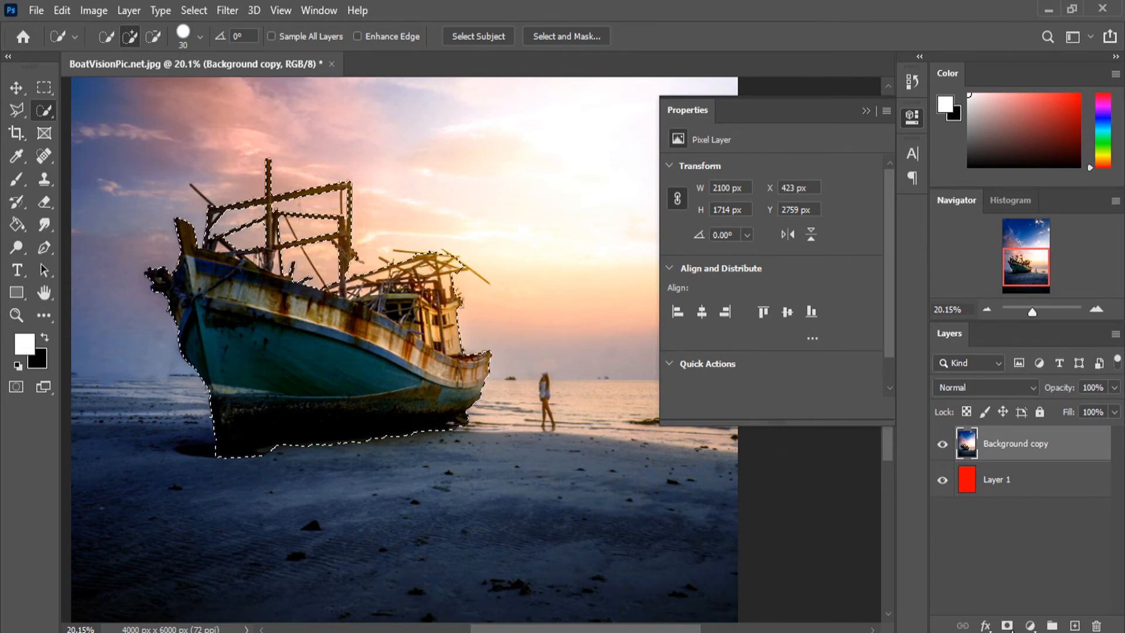
click(1029, 625)
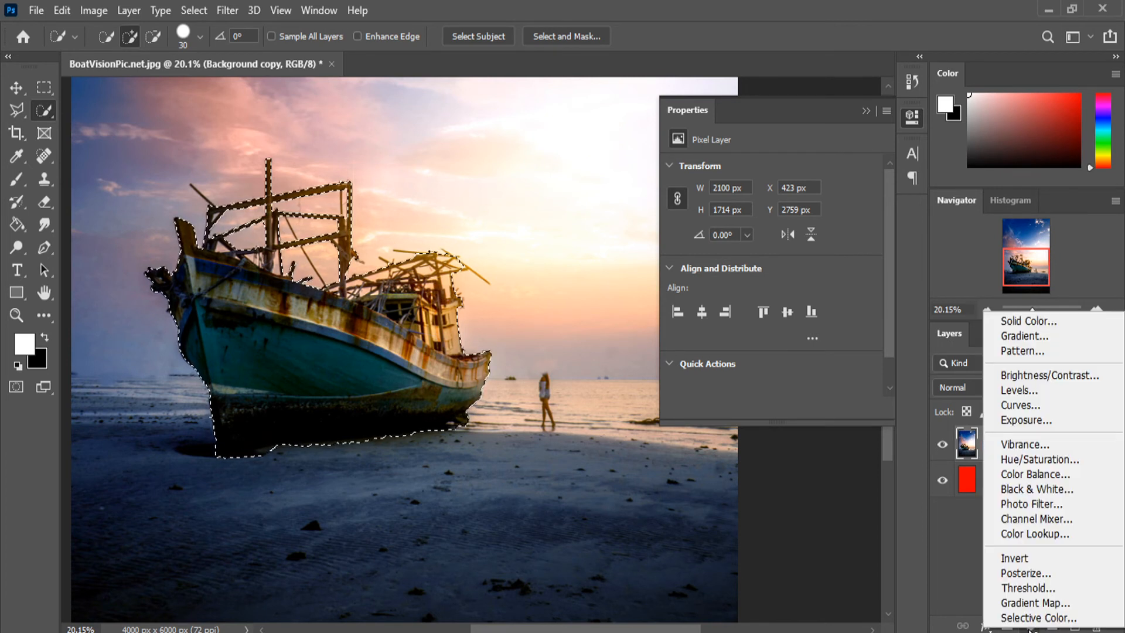
click(1058, 490)
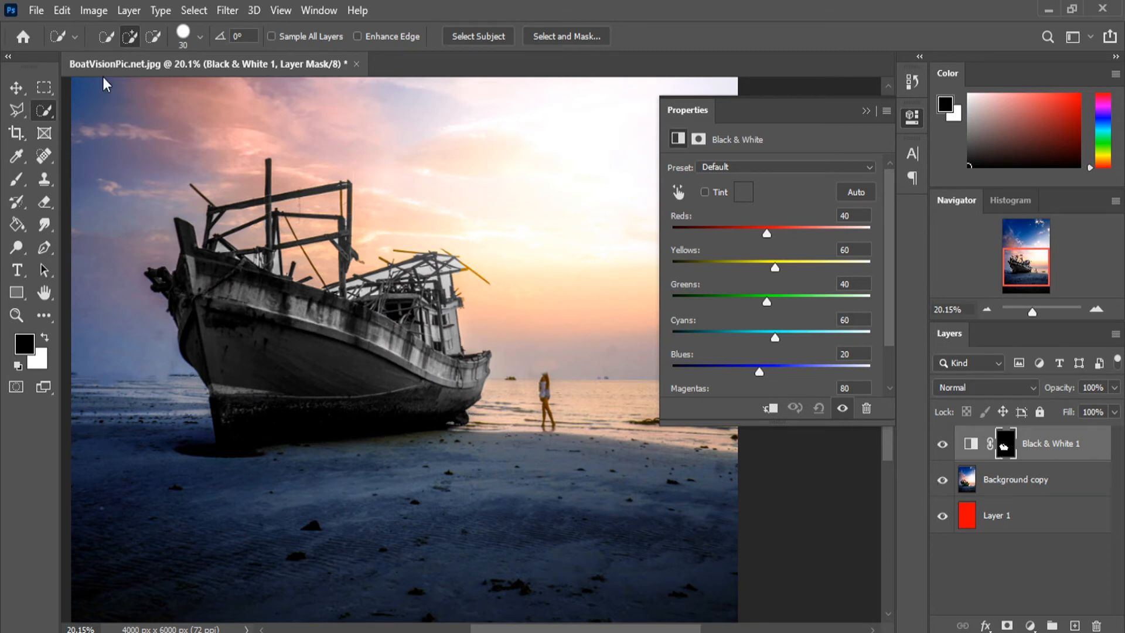
- Brush black on the Black & White layer's mask over the teal hull panel to bring back its original color
click(16, 184)
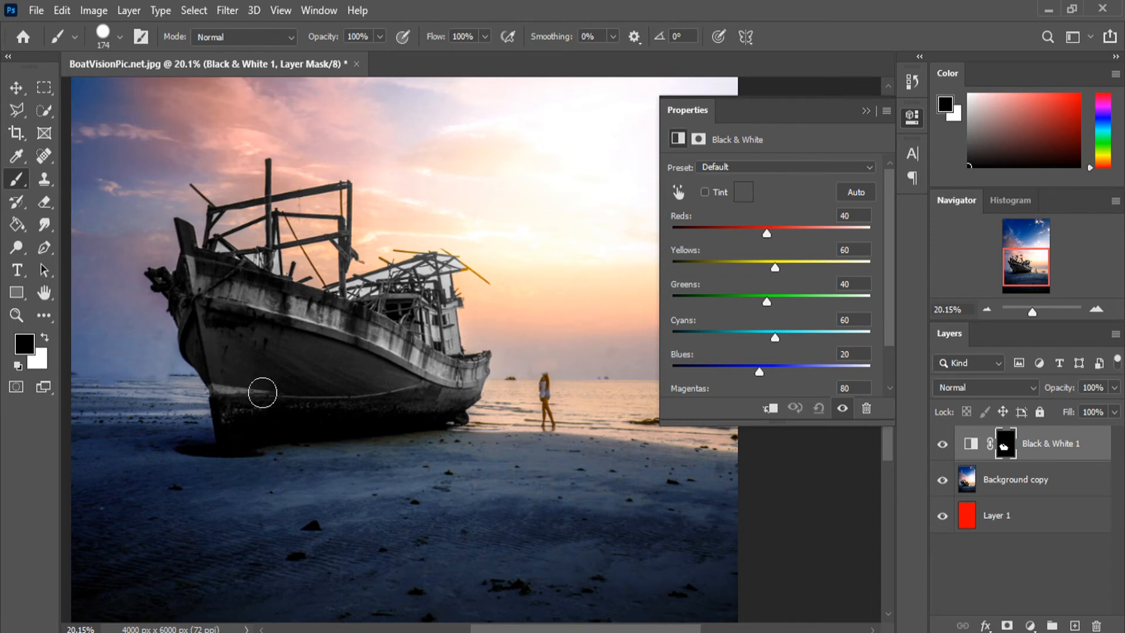
click(1005, 448)
scroll(129, 318, up, 4)
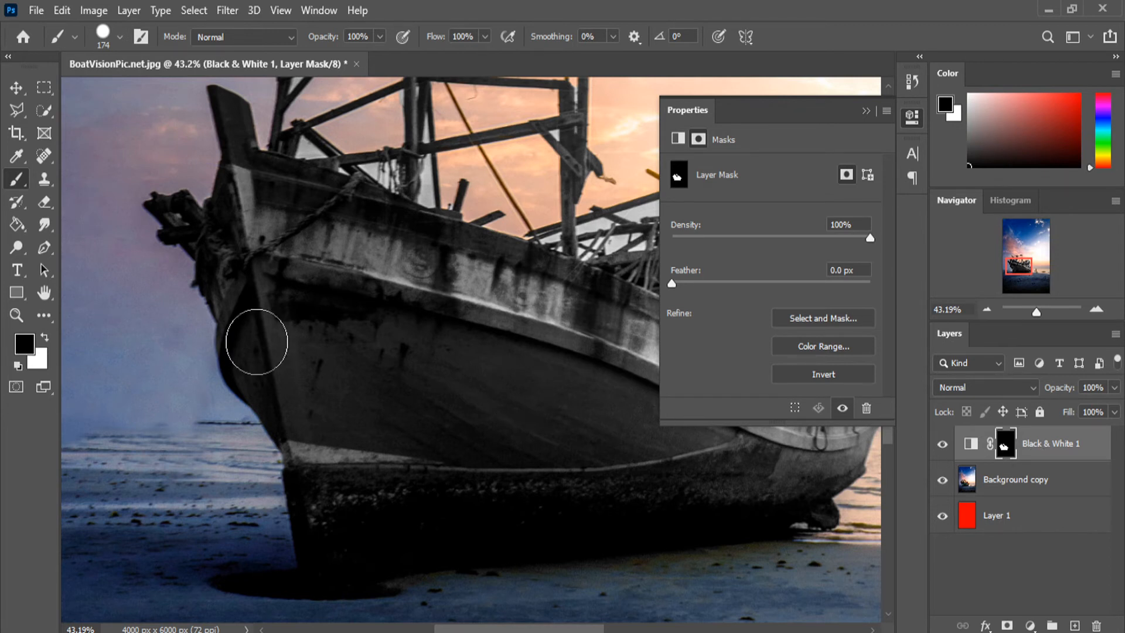
mouse_move(521, 394)
mouse_down()
mouse_move(374, 381)
mouse_move(475, 394)
mouse_move(326, 362)
mouse_move(485, 358)
mouse_move(455, 340)
mouse_move(288, 302)
mouse_move(262, 330)
mouse_move(254, 364)
mouse_move(300, 424)
mouse_move(321, 428)
mouse_move(584, 438)
mouse_move(632, 425)
mouse_move(453, 361)
mouse_move(610, 404)
mouse_move(453, 361)
mouse_move(607, 390)
mouse_move(663, 414)
mouse_up()
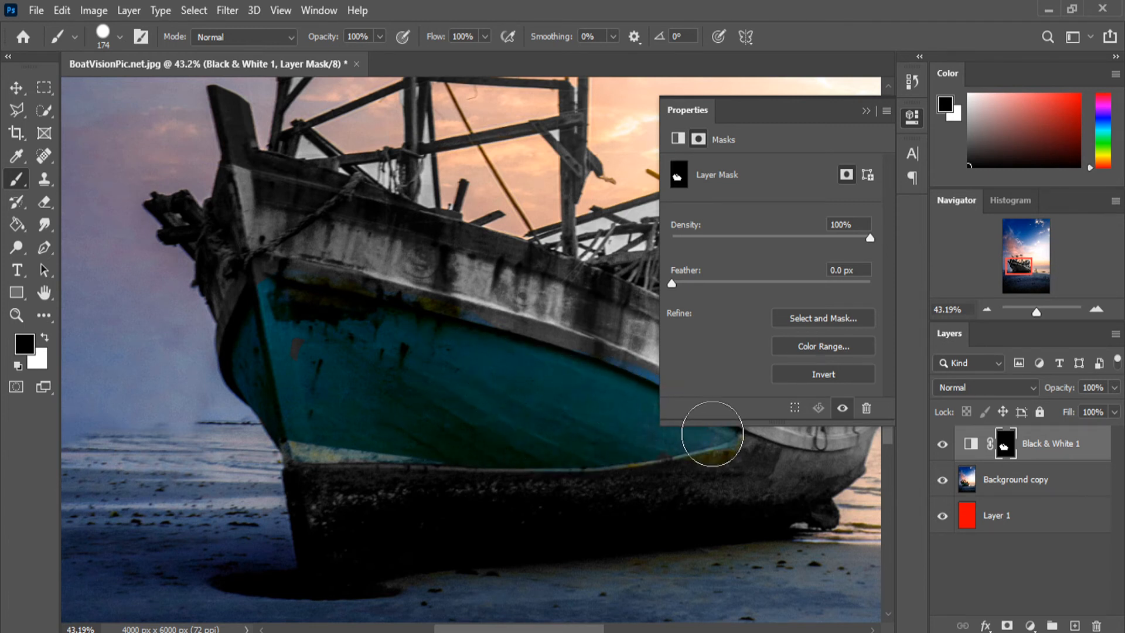
- Paint white on the Black & White mask along the hull edges around the teal panel to restore the black-and-white effect there
scroll(832, 523, down, 5)
scroll(744, 492, up, 6)
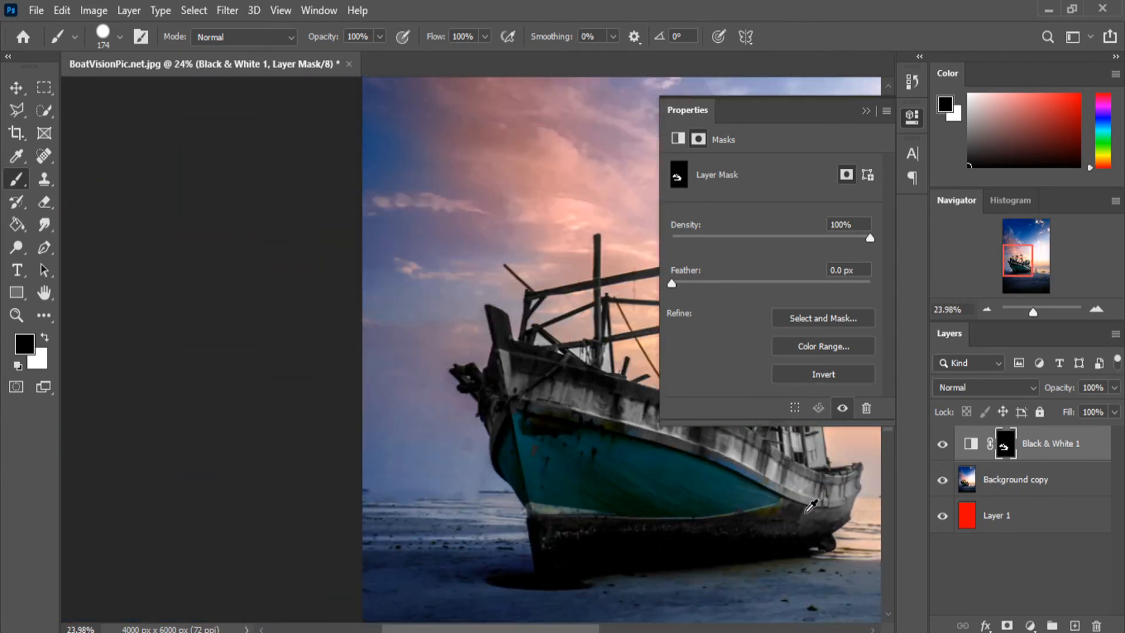
click(45, 338)
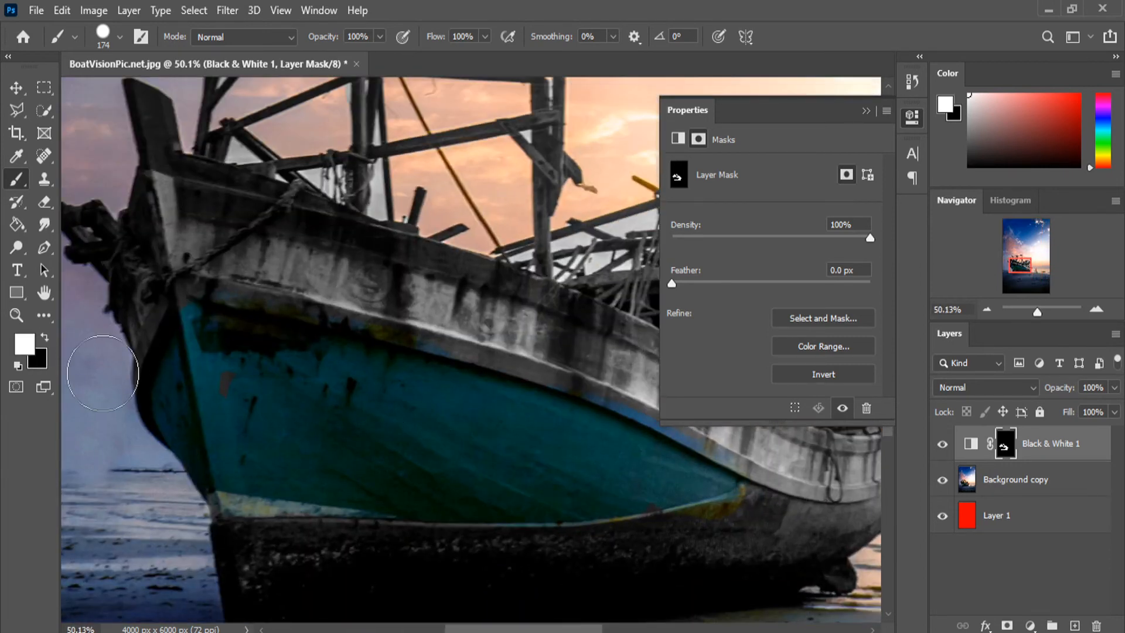
mouse_move(253, 564)
mouse_down()
mouse_move(596, 561)
mouse_move(678, 553)
mouse_move(758, 522)
mouse_up()
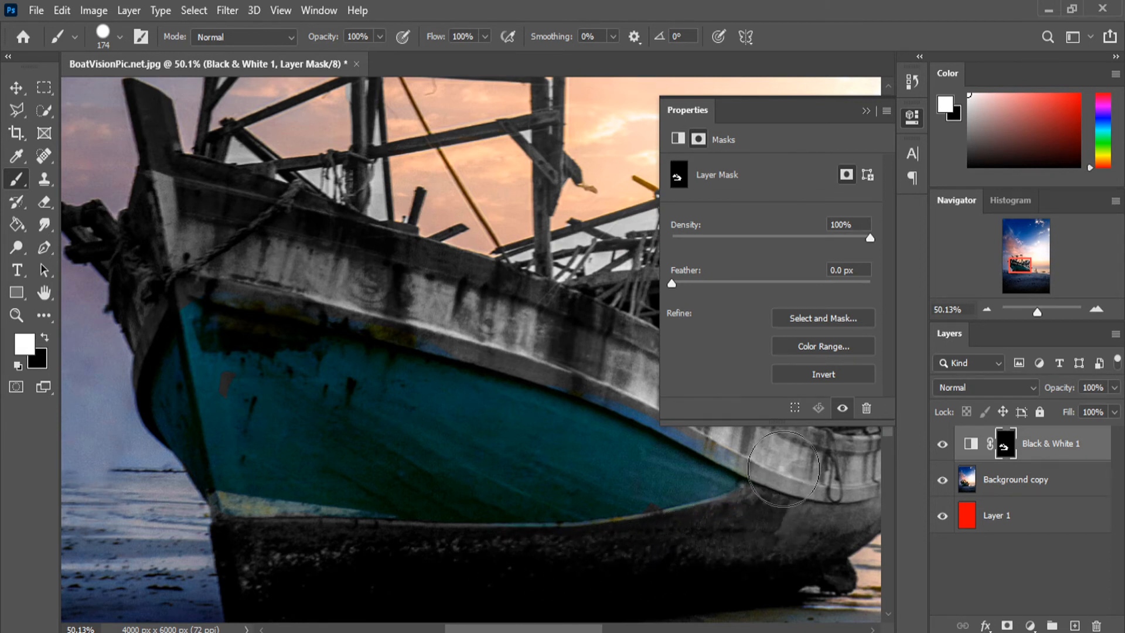
mouse_move(710, 416)
mouse_down()
mouse_move(520, 336)
mouse_move(291, 282)
mouse_move(171, 336)
mouse_up()
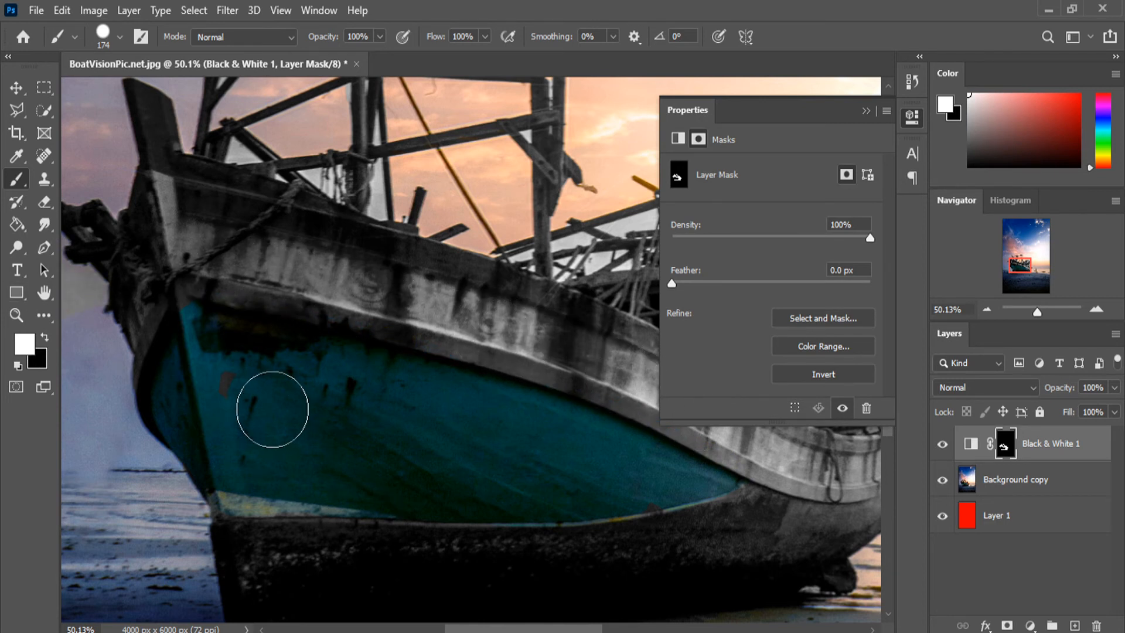
- Select the sky gaps between the cabin roof beams and beside the mast base with the Magic Wand at tolerance 23
scroll(527, 483, down, 5)
scroll(464, 502, up, 3)
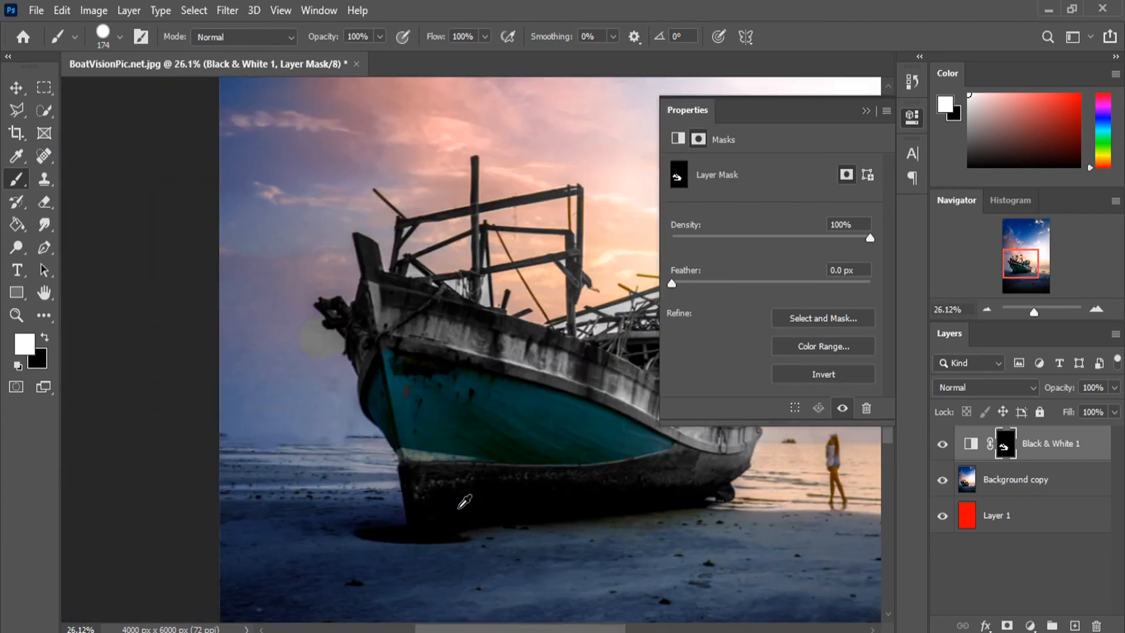
scroll(570, 212, up, 4)
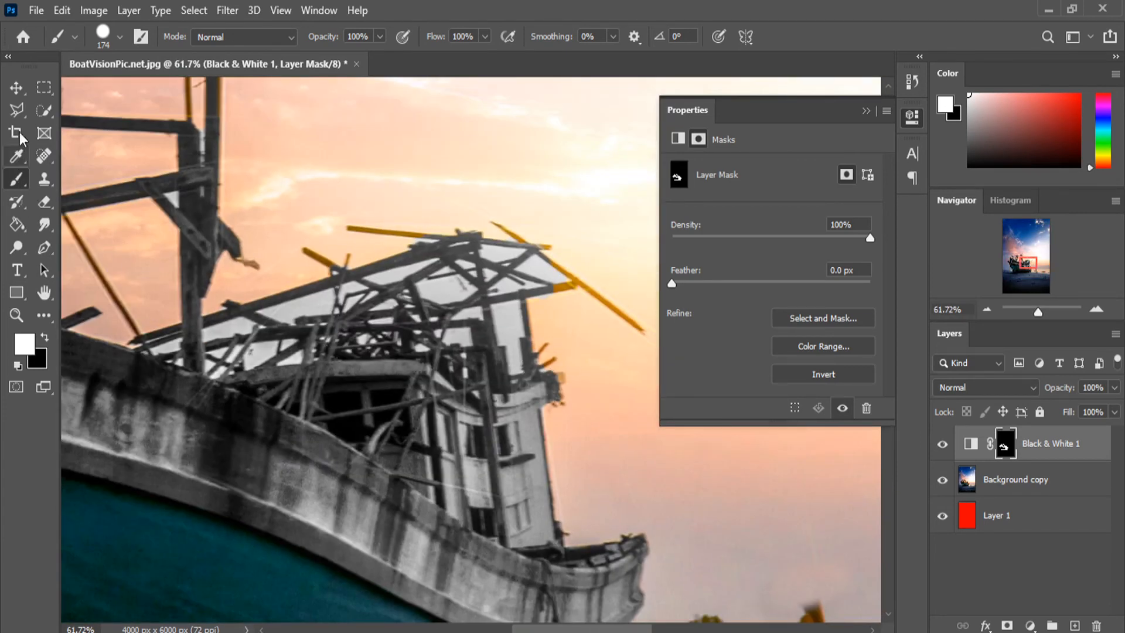
click(52, 109)
click(119, 144)
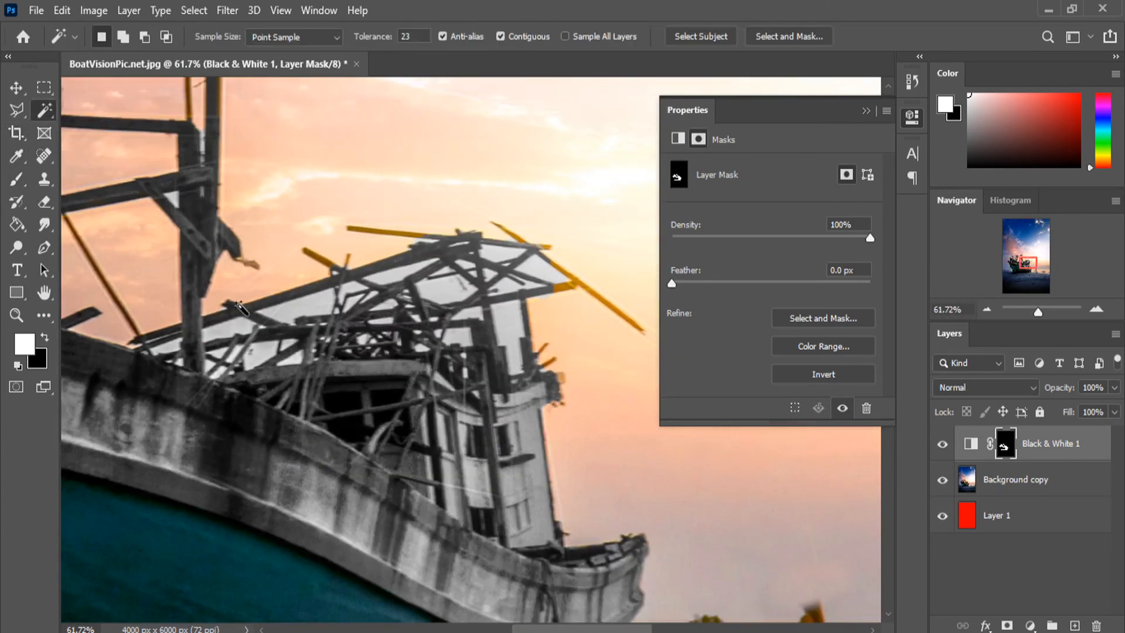
click(237, 319)
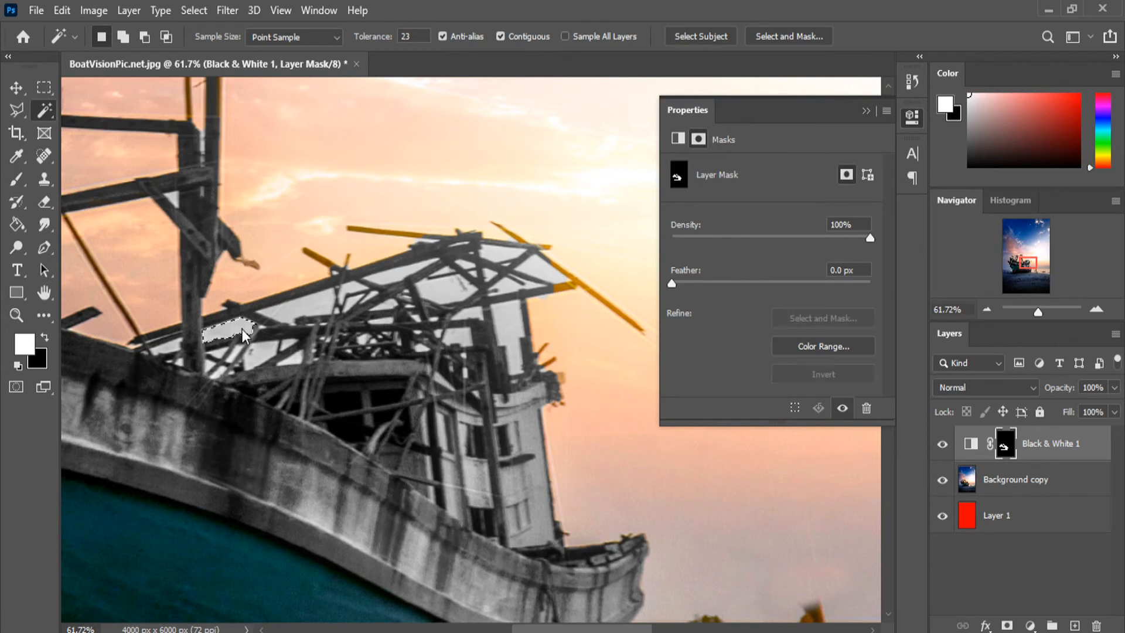
shift+click(305, 298)
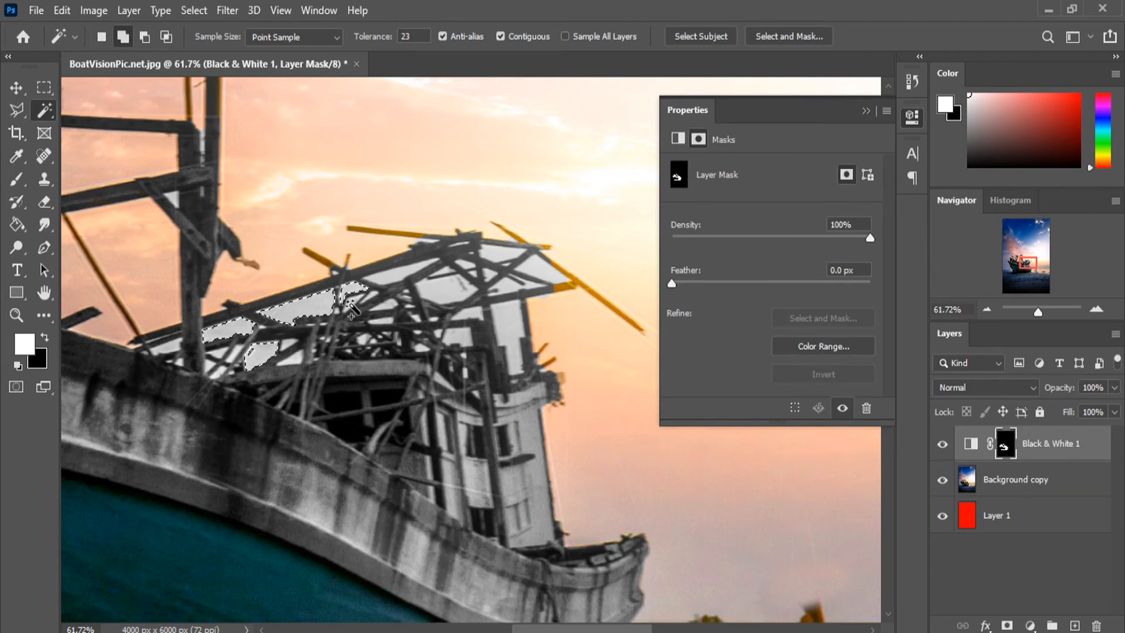
shift+click(445, 288)
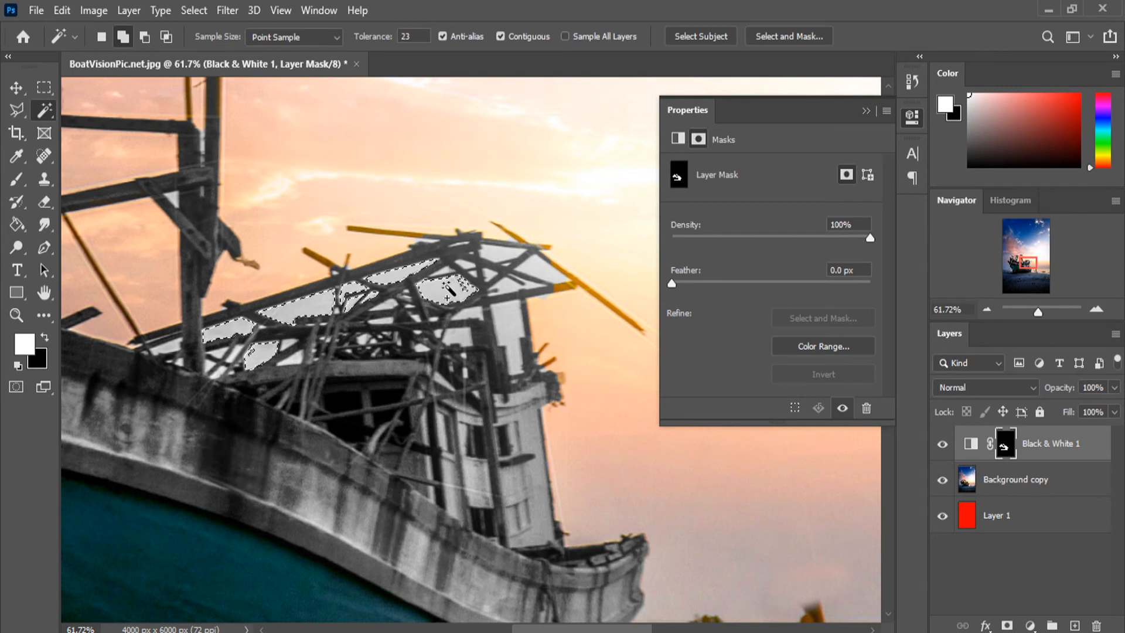
shift+click(504, 286)
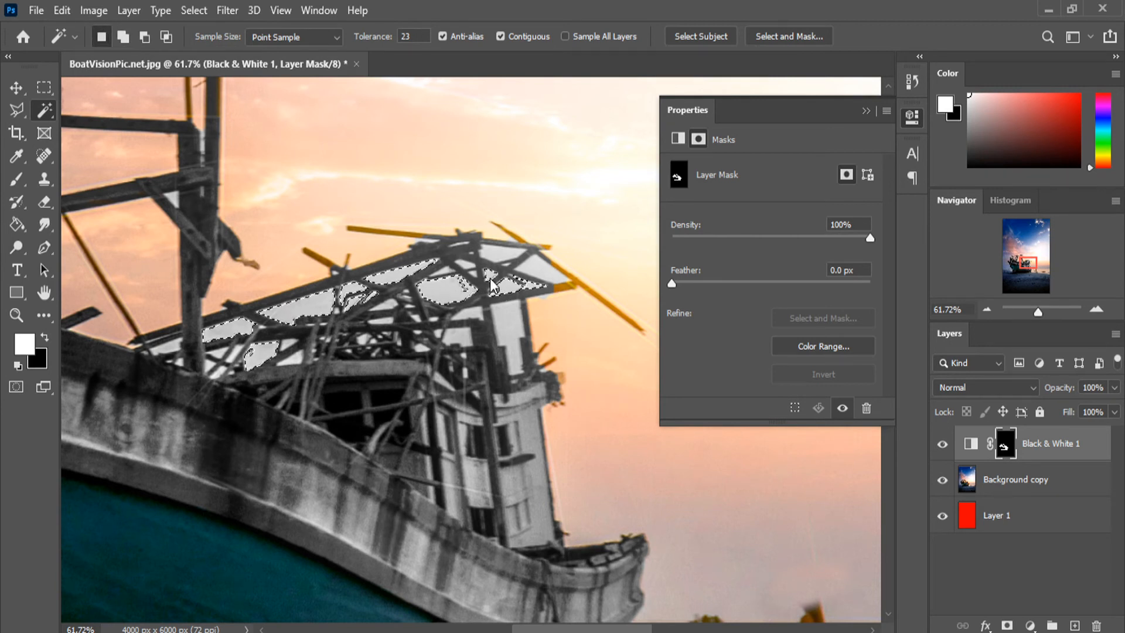
shift+click(514, 261)
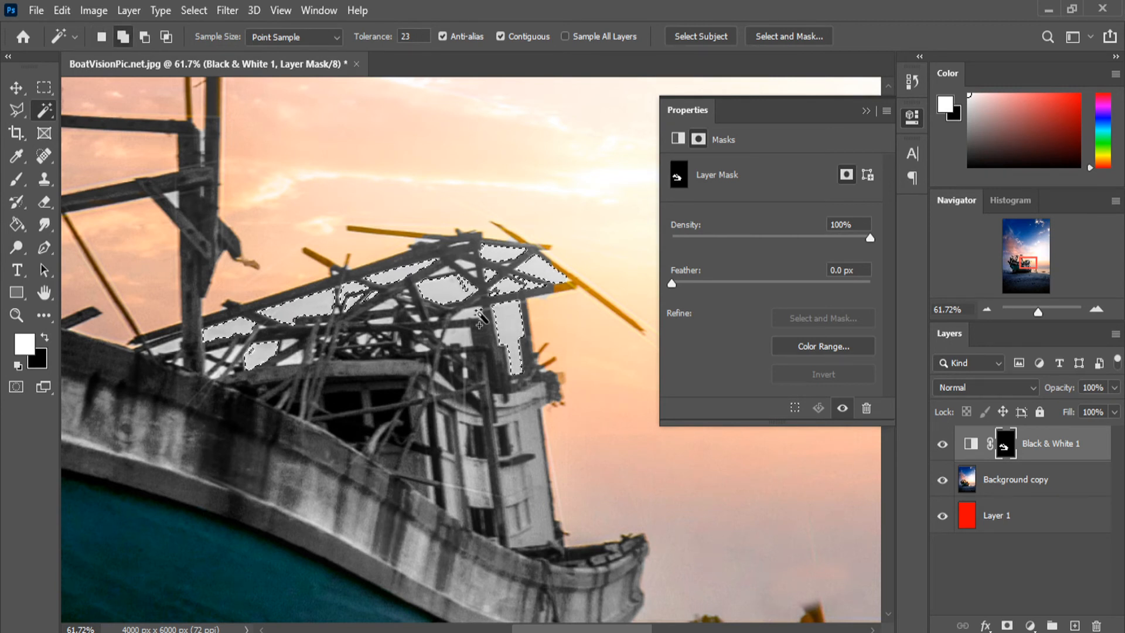
shift+click(511, 320)
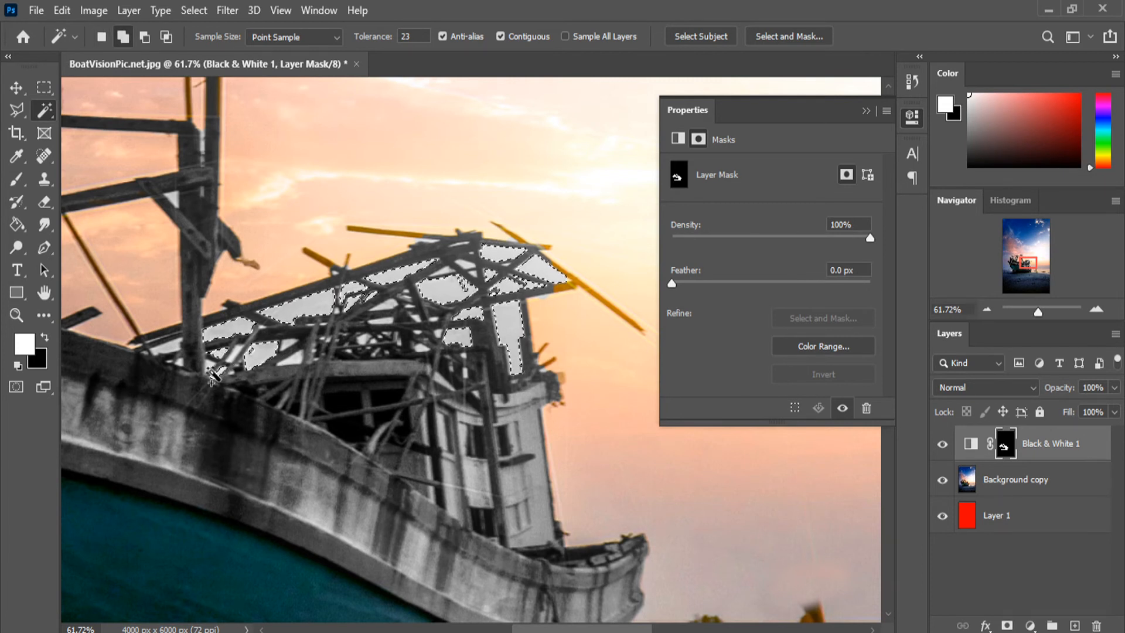
shift+click(178, 365)
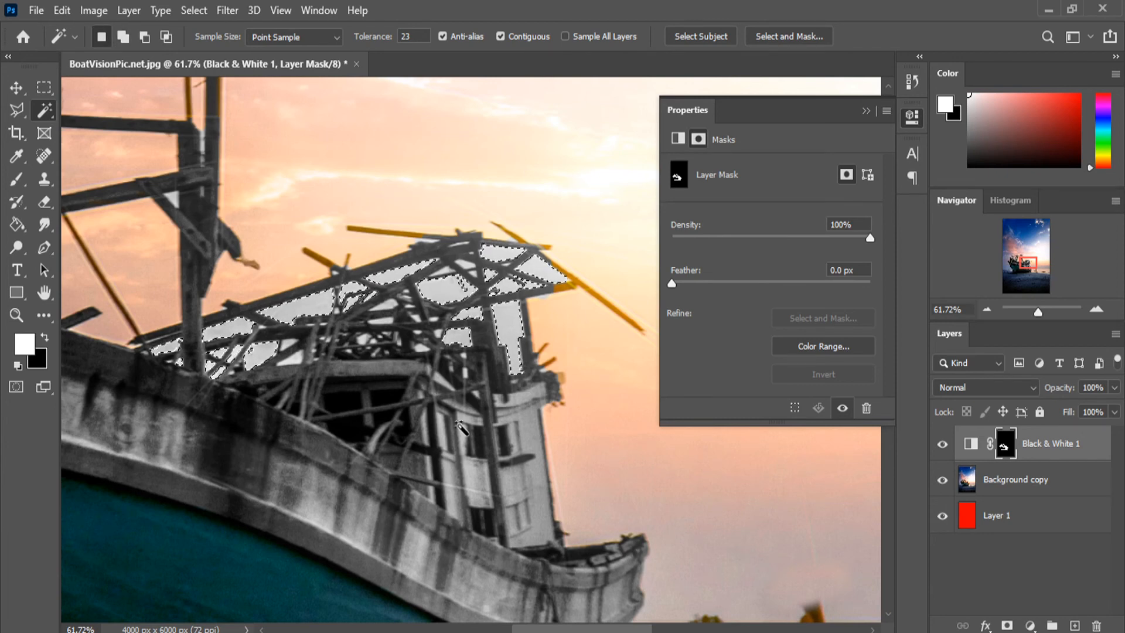
- Paint black on the Black & White mask inside the selected roof gaps to restore the sky color, and deselect
alt+scroll(466, 412, down, 3)
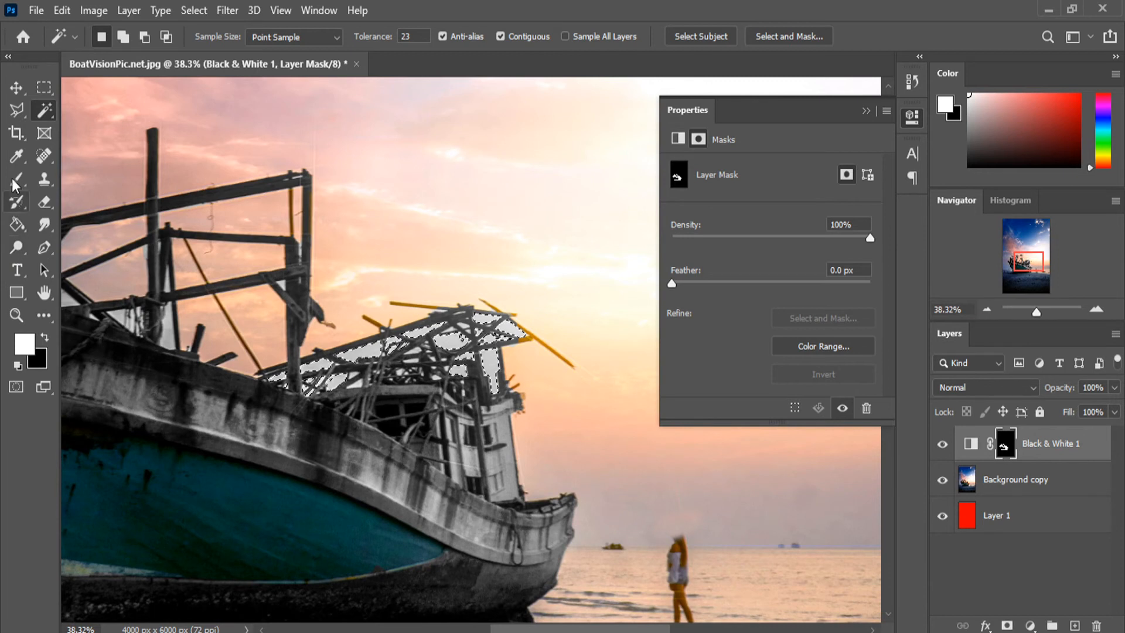
click(45, 338)
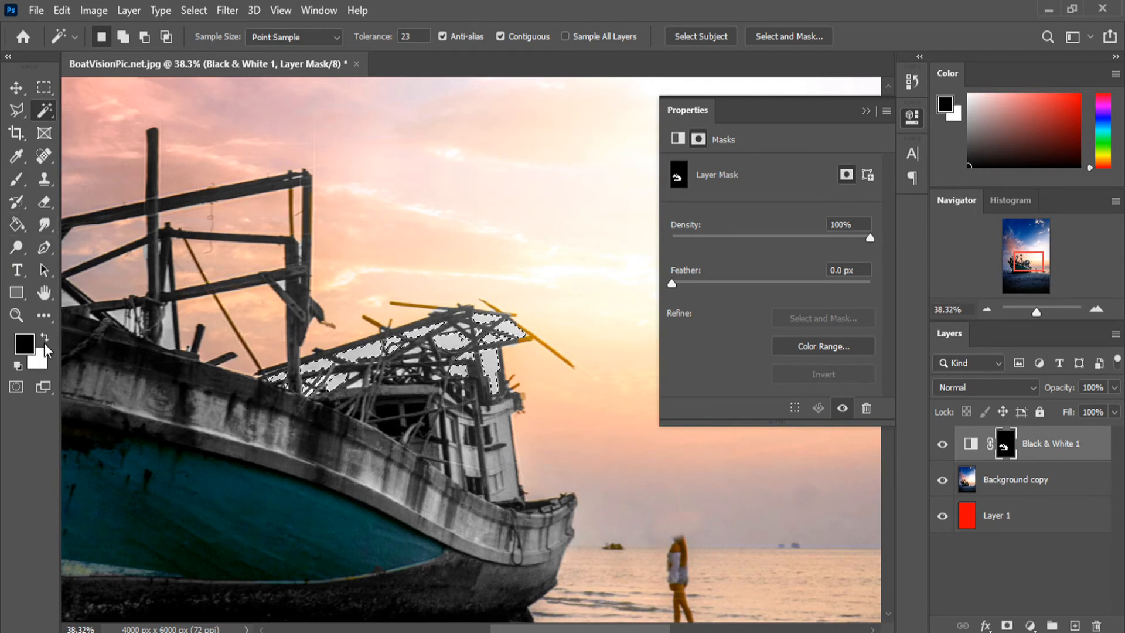
click(16, 178)
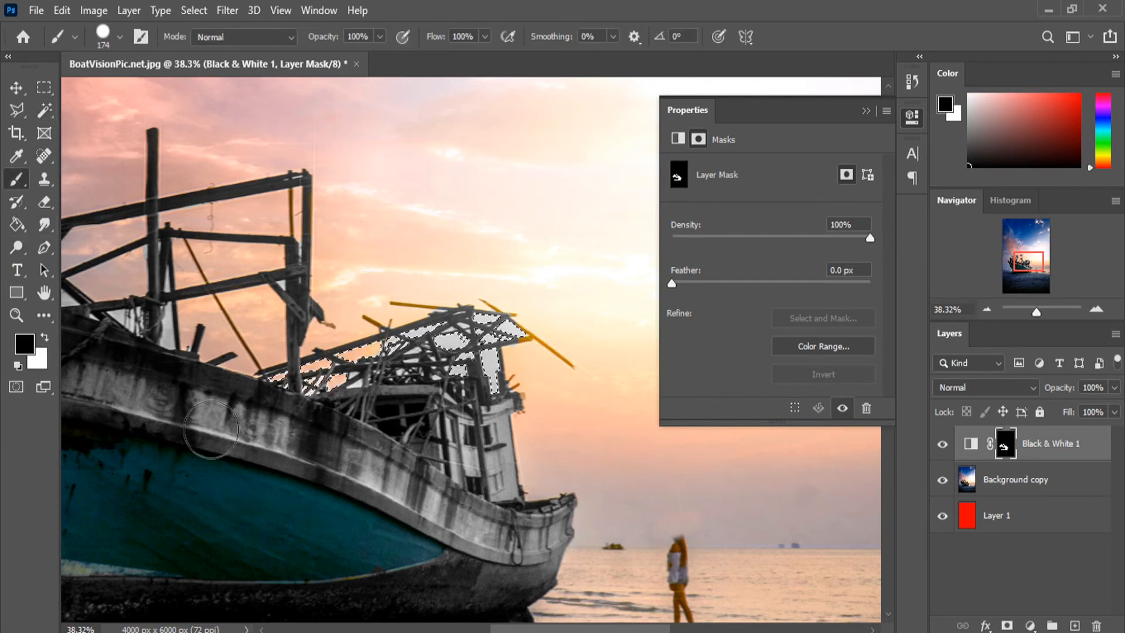
drag(276, 431, 498, 269)
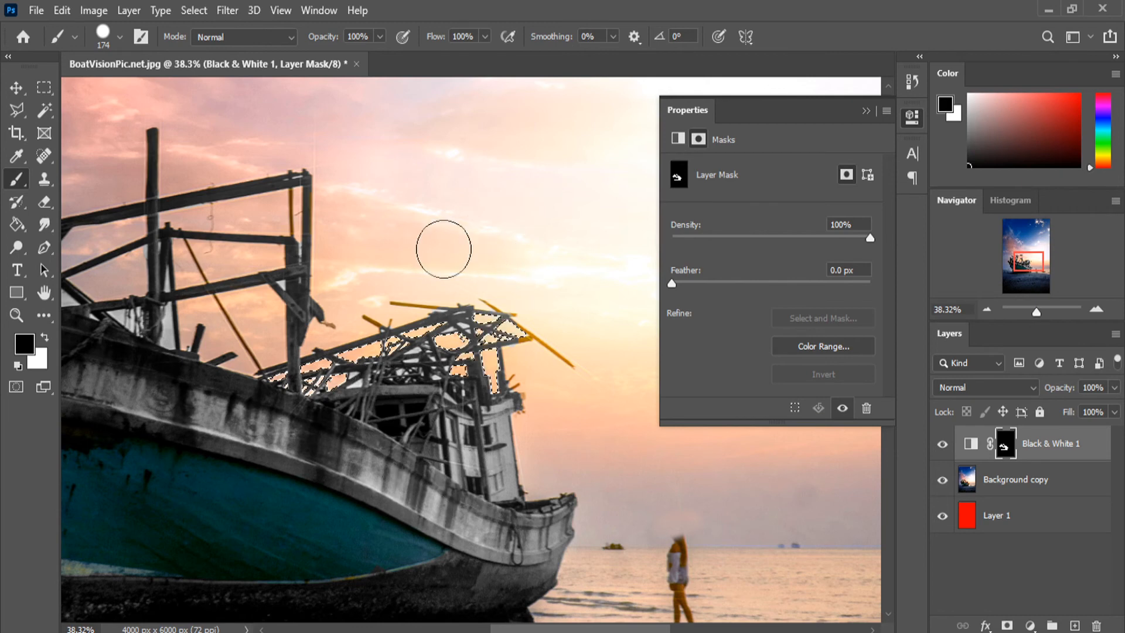
click(53, 85)
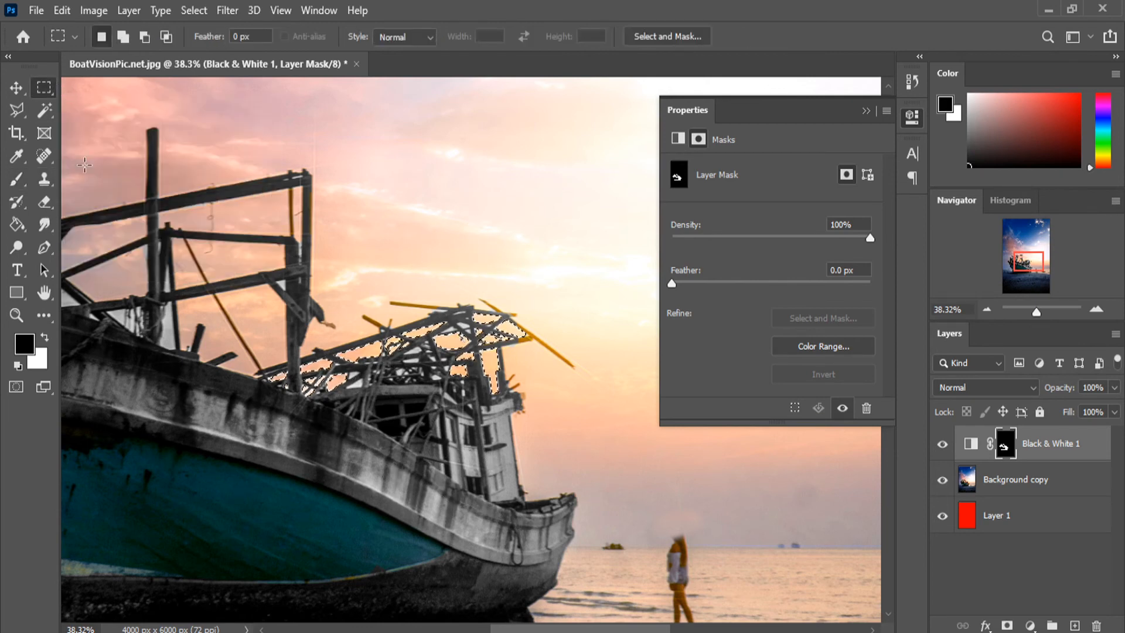
click(497, 233)
- Delete the Black & White layer's mask and the adjustment layer itself
scroll(478, 379, down, 5)
scroll(580, 437, down, 2)
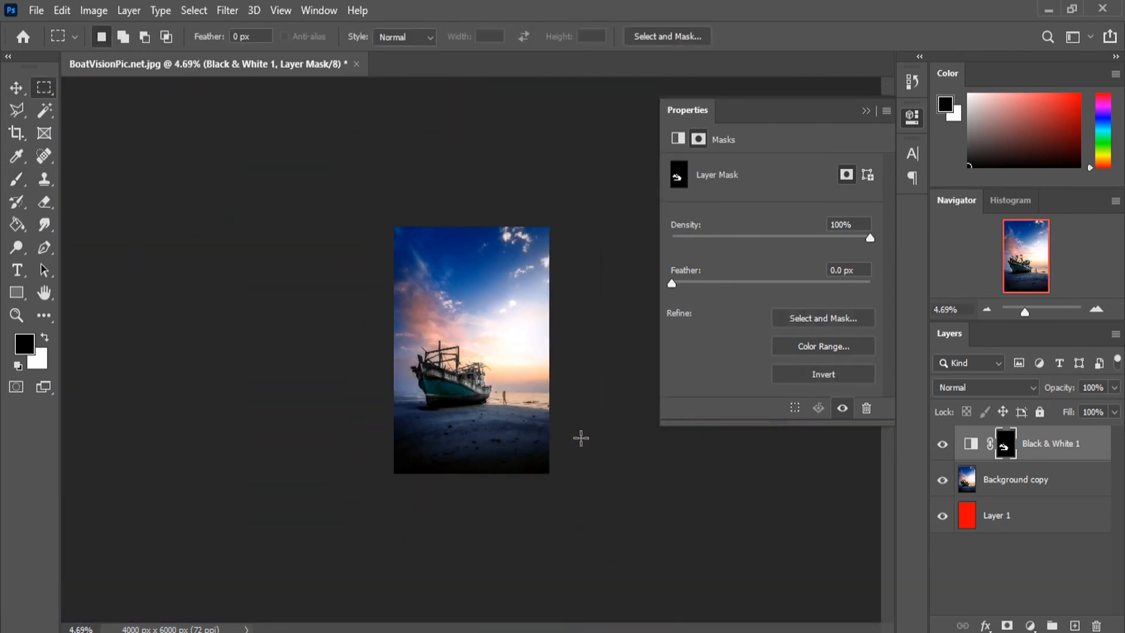
scroll(580, 437, up, 3)
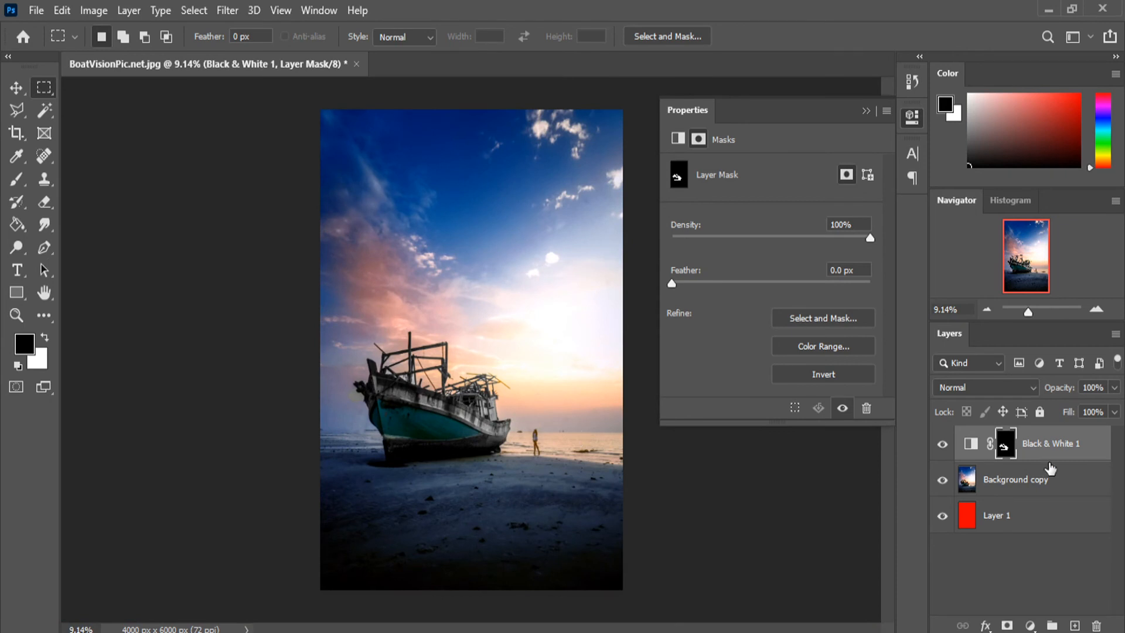
click(1096, 626)
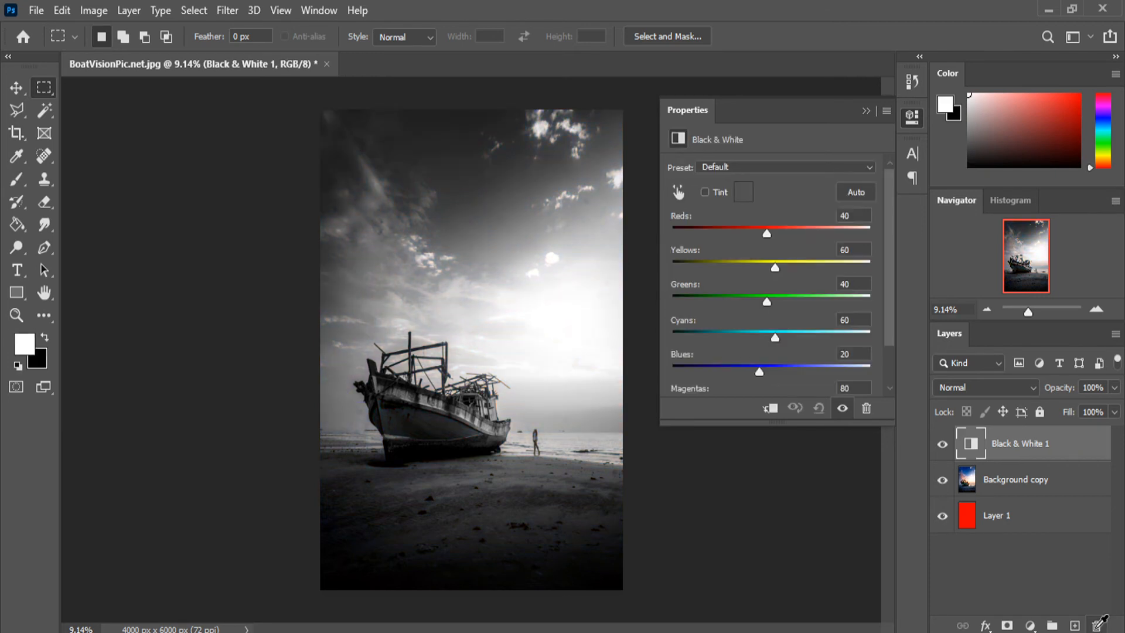
click(1096, 625)
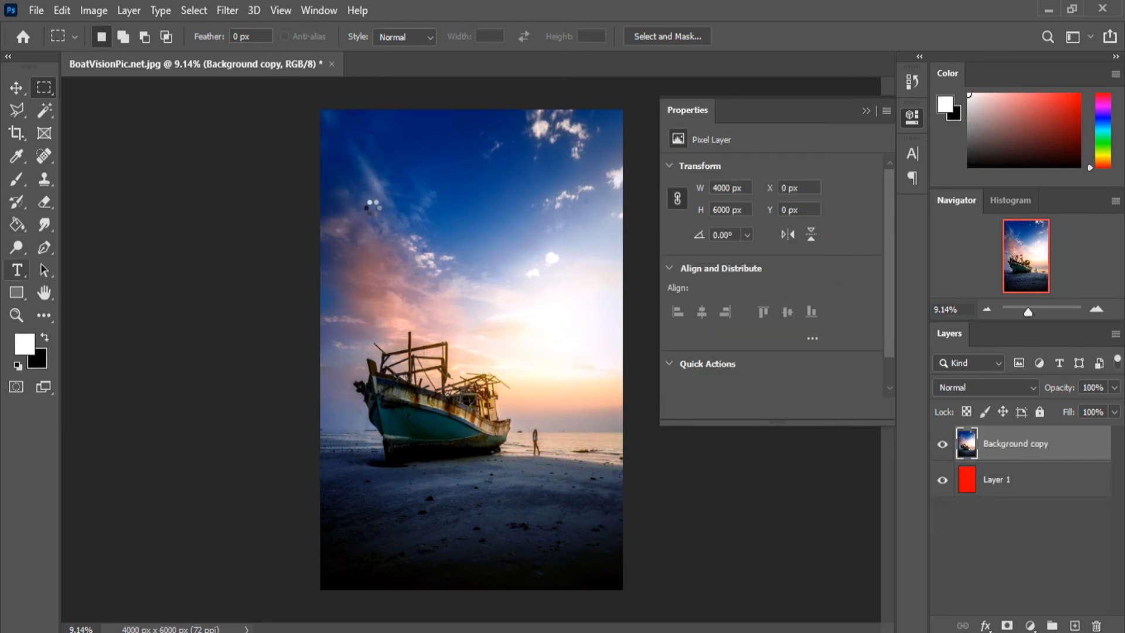
- Add a text layer with a first name in white at 796 pt across the sky and move it slightly down and left
click(17, 270)
drag(369, 201, 590, 302)
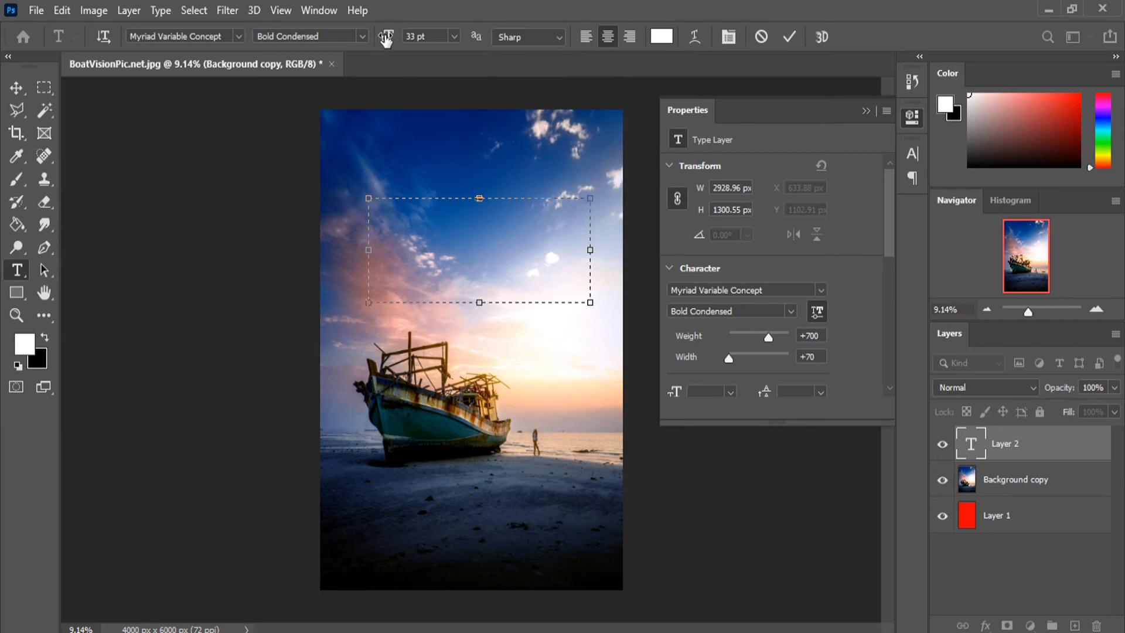
drag(386, 39, 1017, 125)
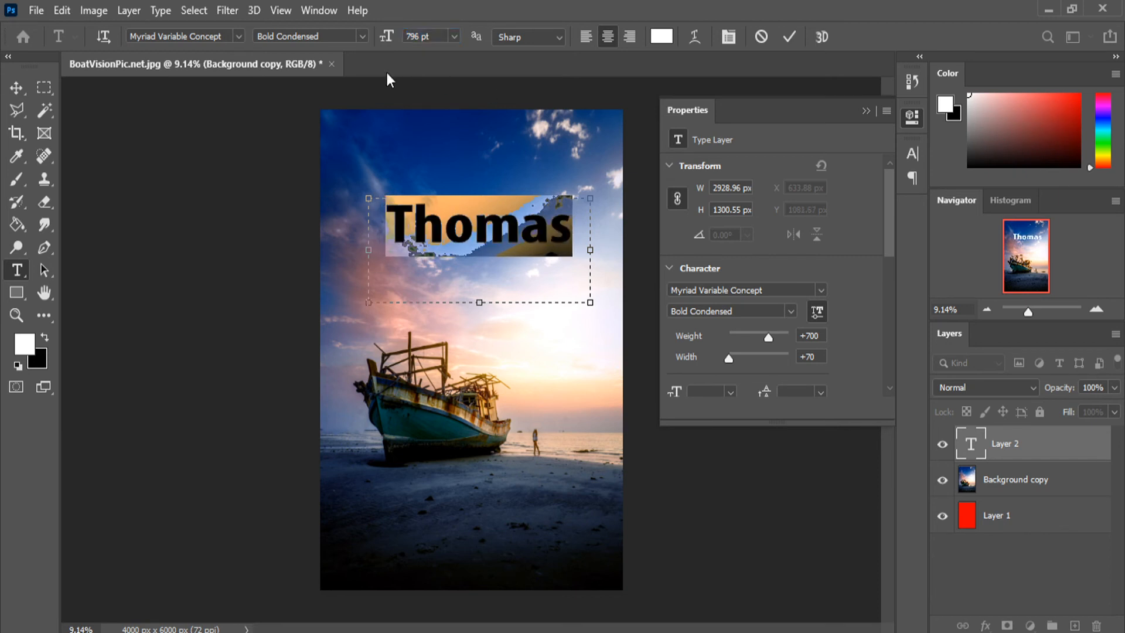
click(16, 87)
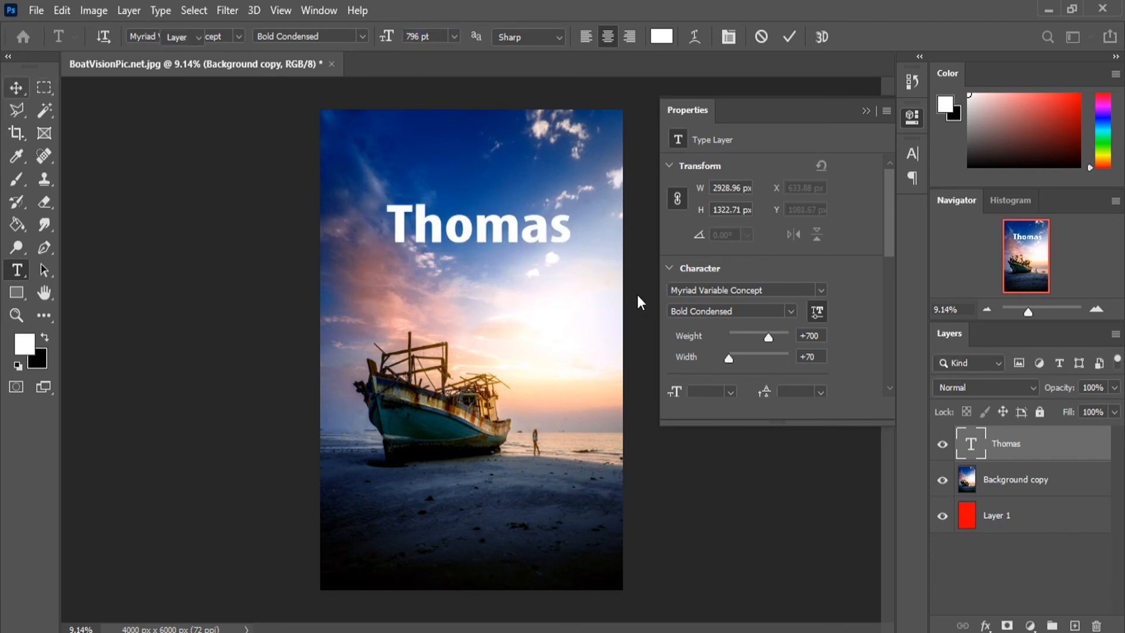
drag(501, 232, 495, 242)
key(m)
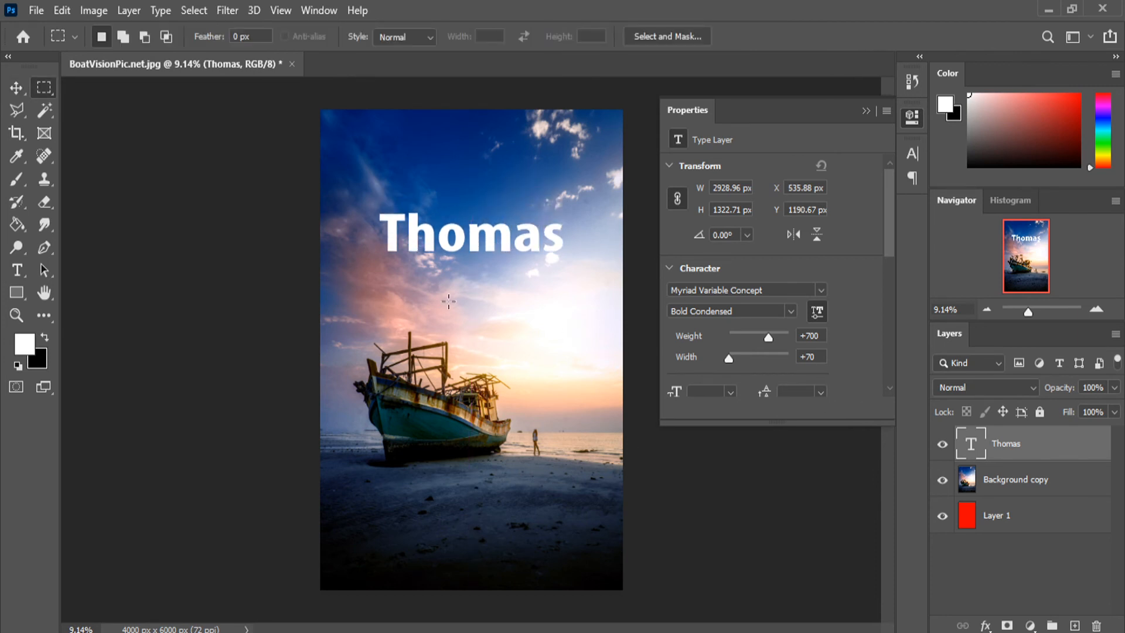
- Load the text layer's letter shapes as a selection, add it as a mask on Background copy, and hide the text layer
ctrl+click(970, 451)
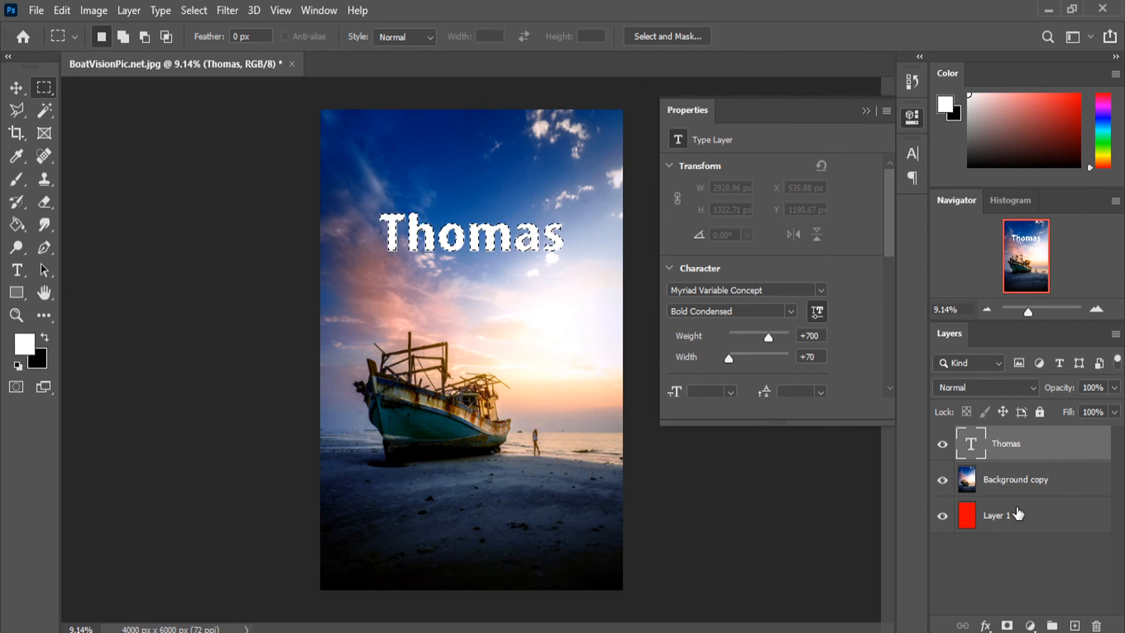
click(1028, 485)
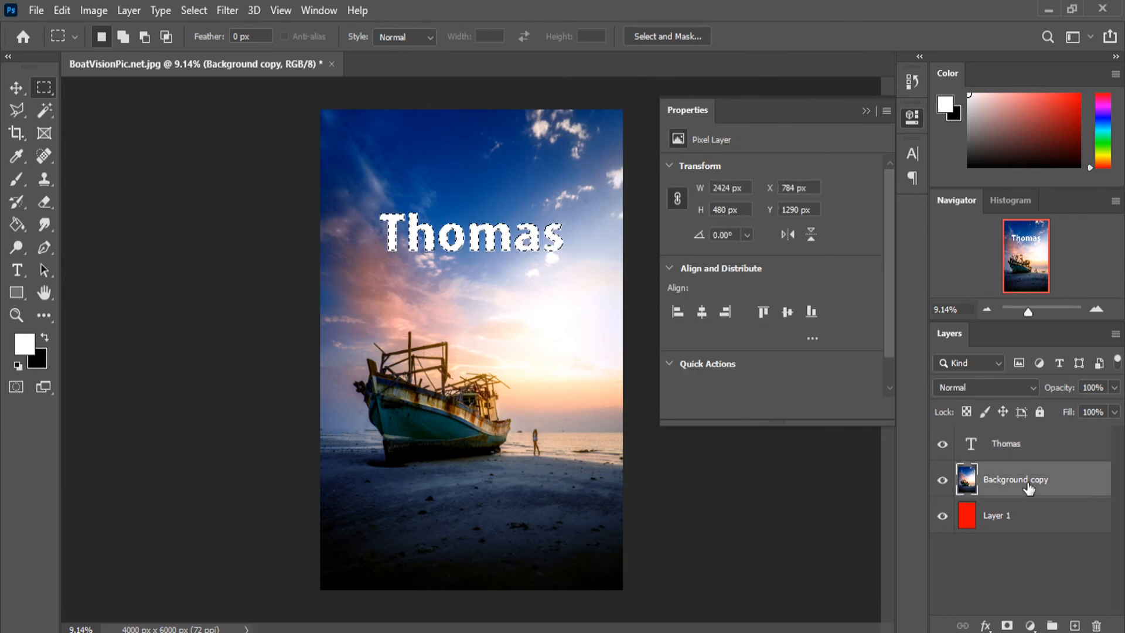
click(1006, 624)
click(941, 447)
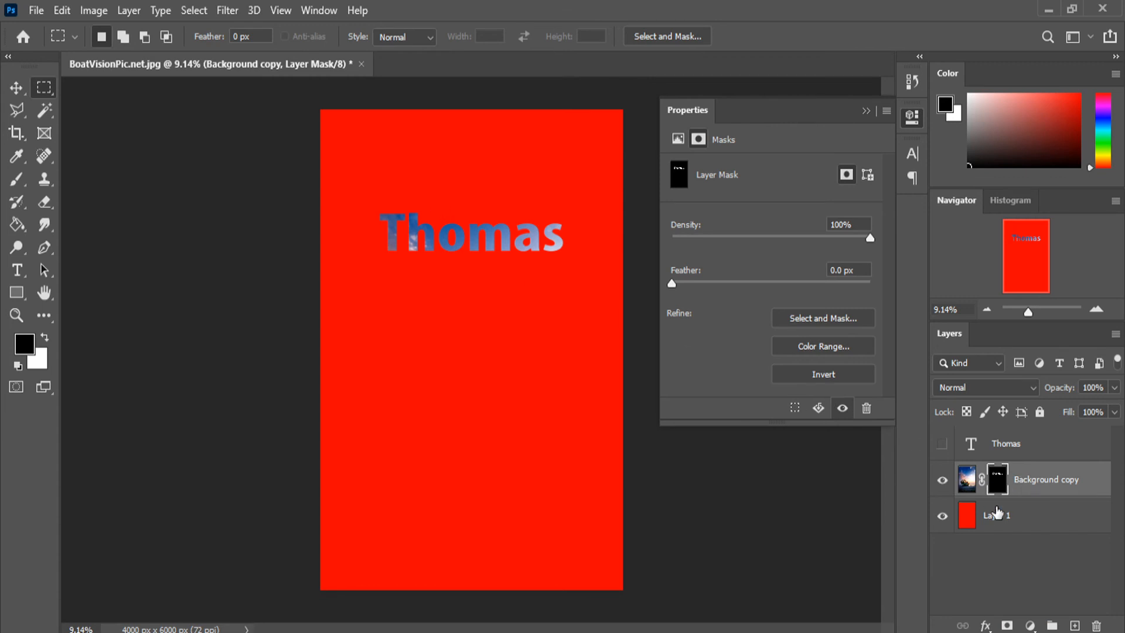
click(942, 446)
- Disable the layer mask on Background copy and make the layer's image active instead of its mask
right_click(998, 484)
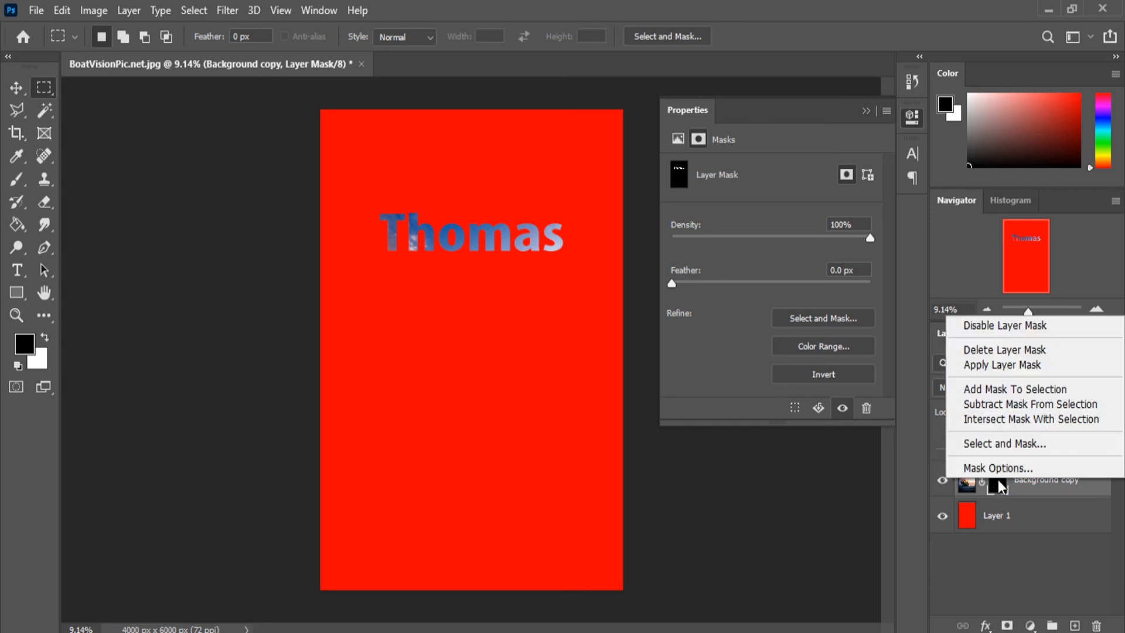
click(1028, 330)
click(966, 482)
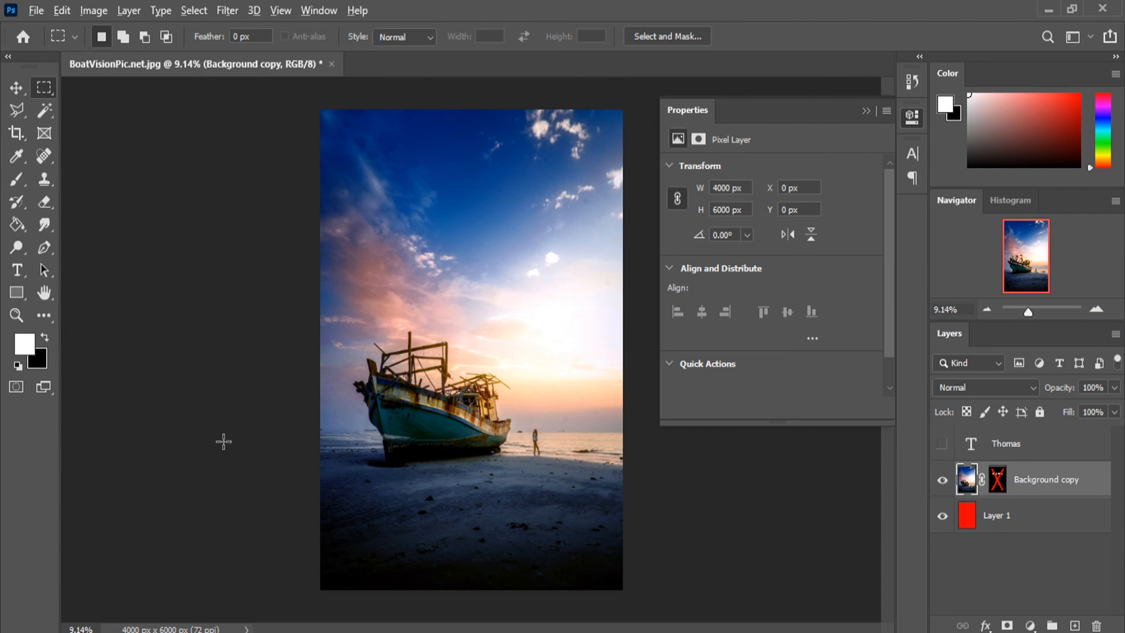
- Select the boat on Background copy with the Quick Selection tool, covering its hull, masts and cabin, and refine the selection edge
scroll(337, 433, up, 3)
scroll(678, 468, up, 1)
scroll(766, 472, down, 1)
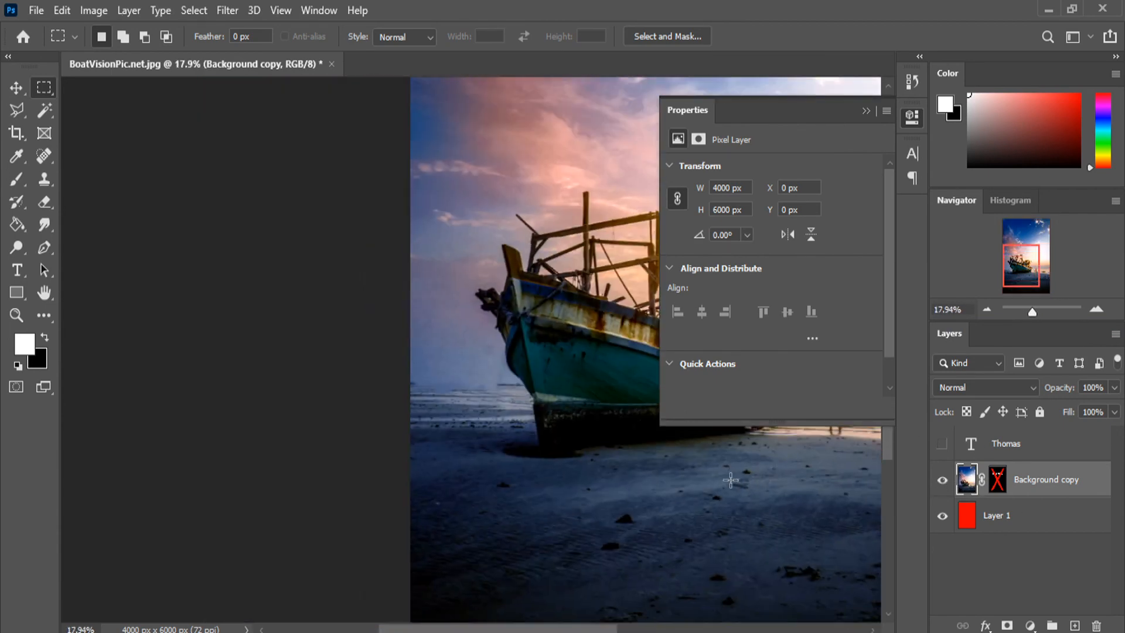
scroll(603, 505, up, 3)
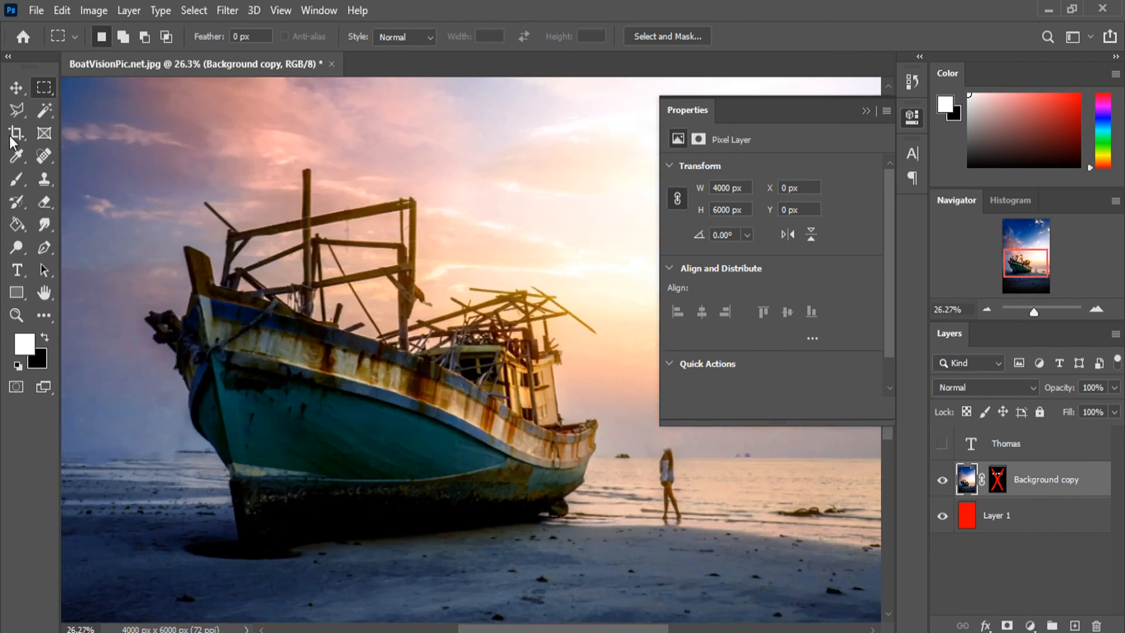
click(37, 111)
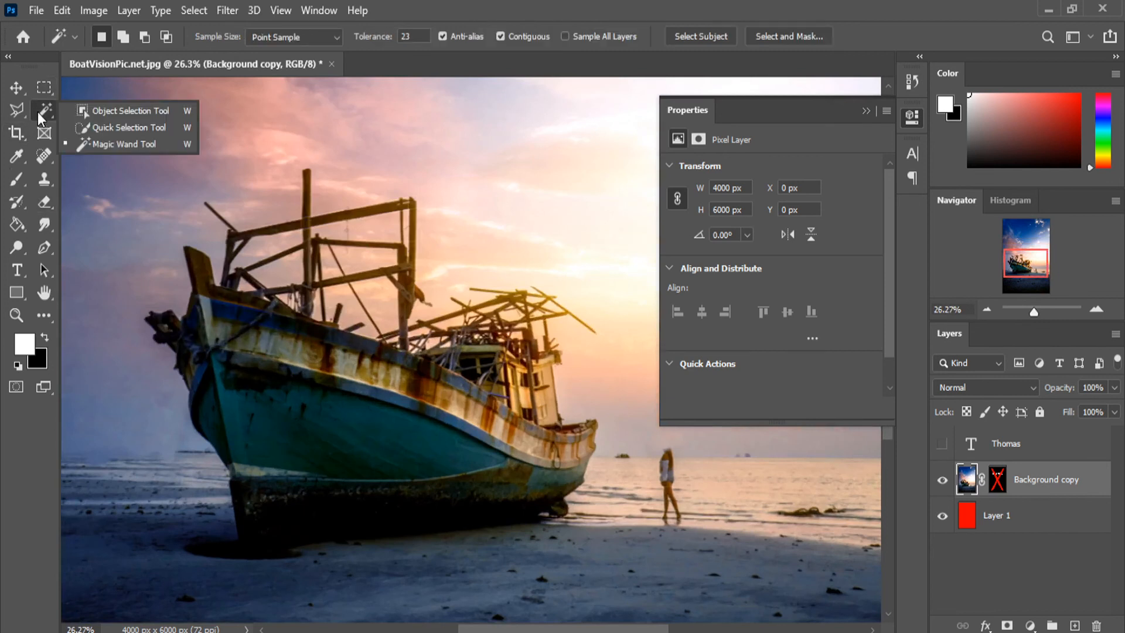
click(129, 131)
mouse_move(235, 367)
mouse_down()
mouse_move(271, 479)
mouse_move(481, 483)
mouse_move(533, 355)
mouse_move(300, 361)
mouse_up()
drag(309, 238, 338, 304)
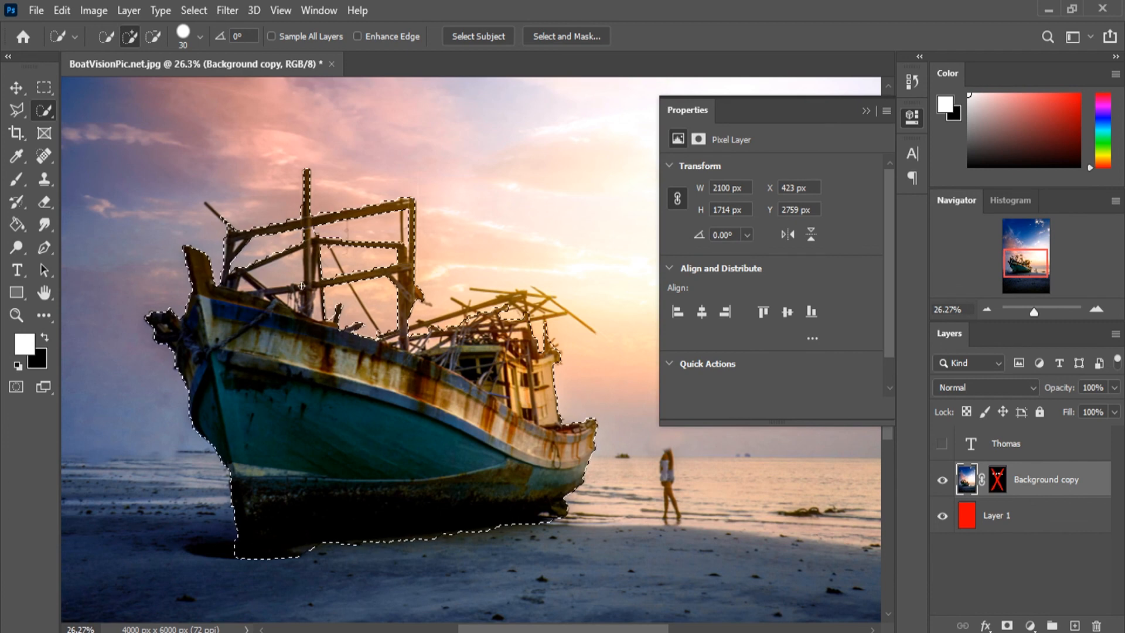
key(alt)
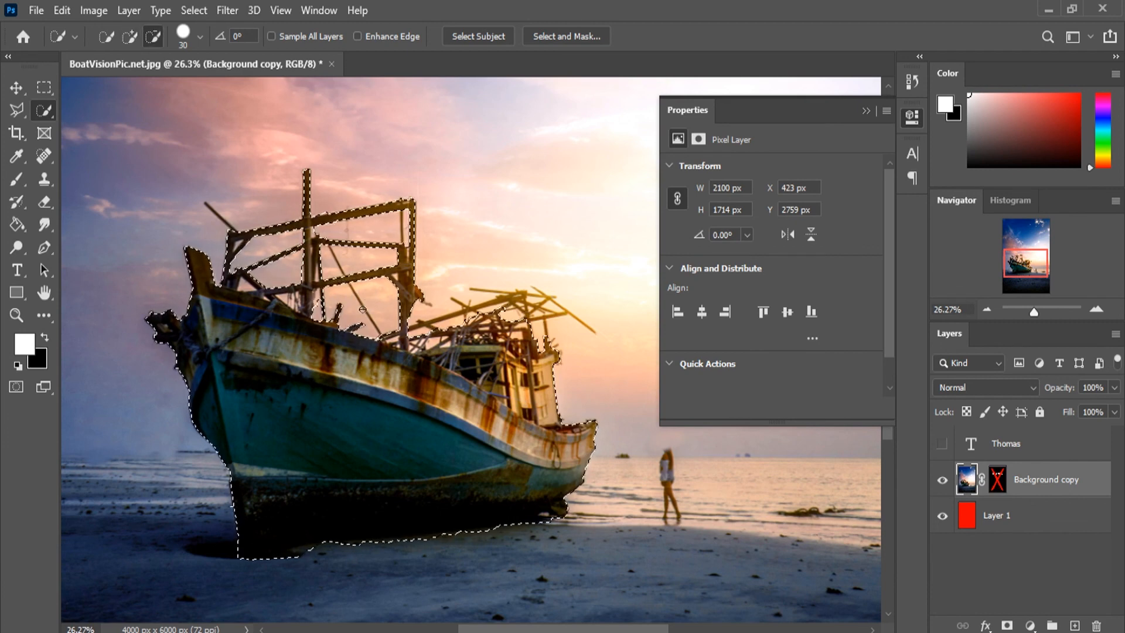
key(alt)
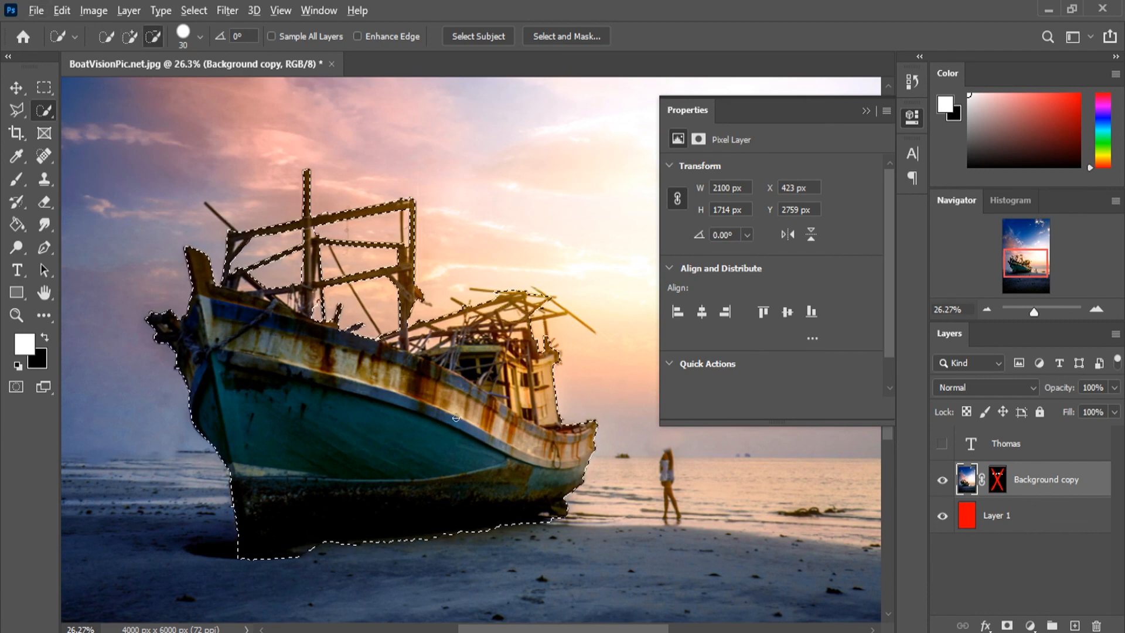
scroll(438, 448, down, 1)
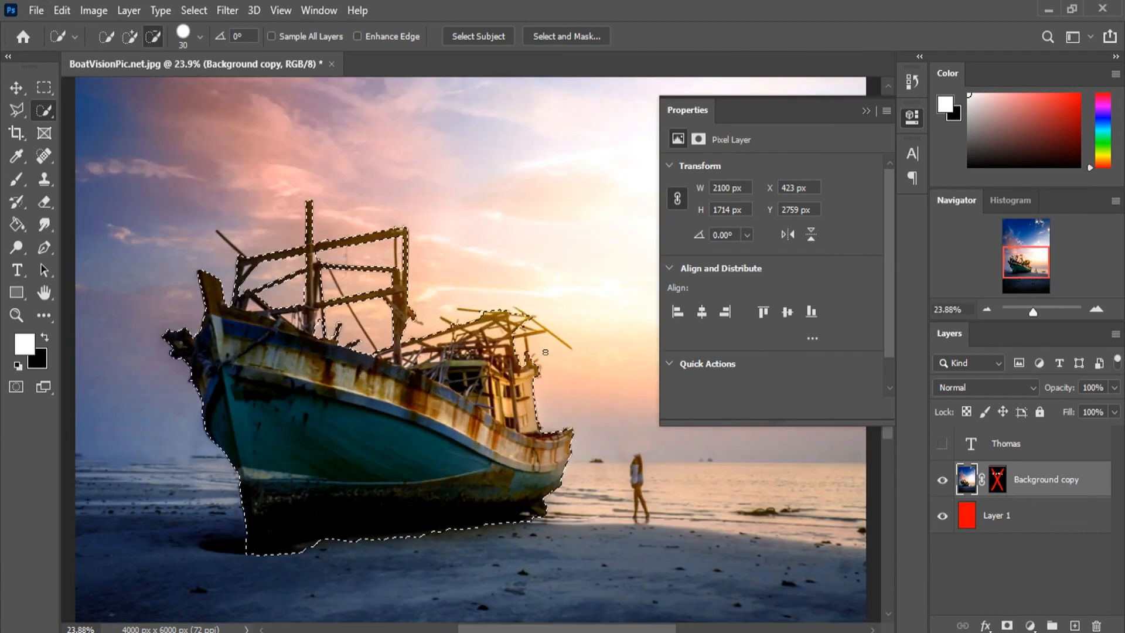
- Re-enable the layer mask on Background copy and make the mask active for editing
right_click(998, 483)
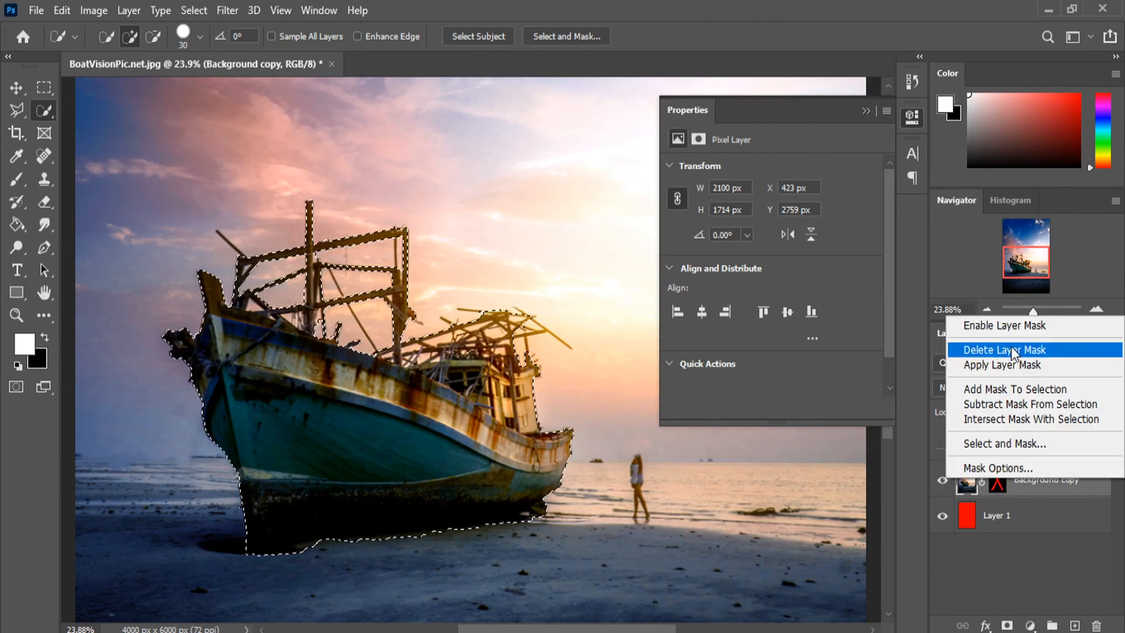
click(1002, 322)
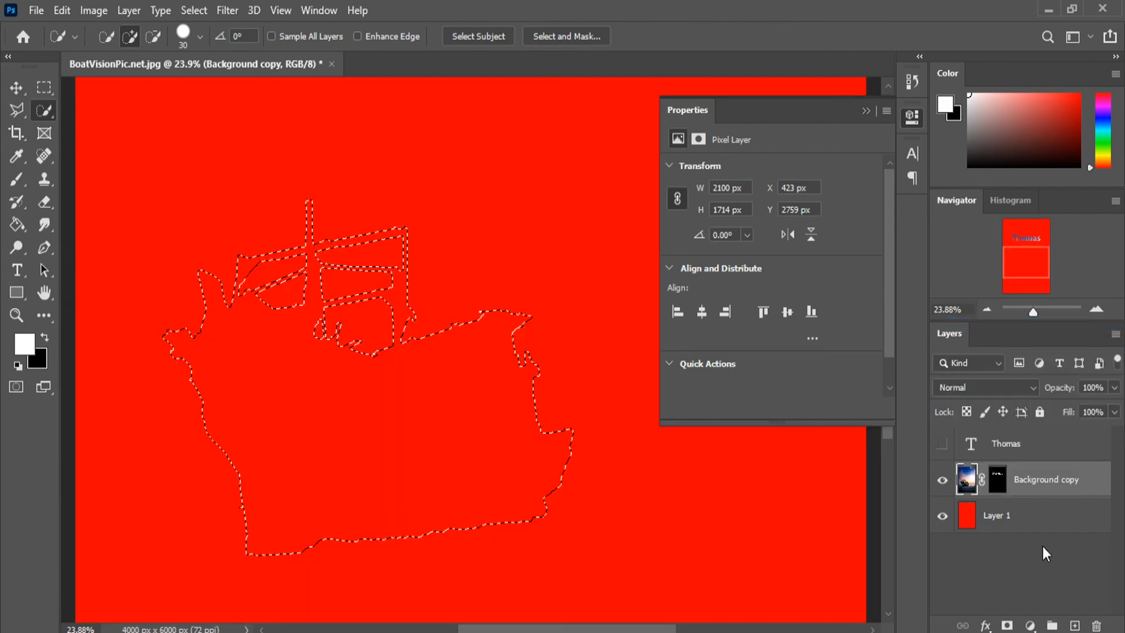
click(997, 485)
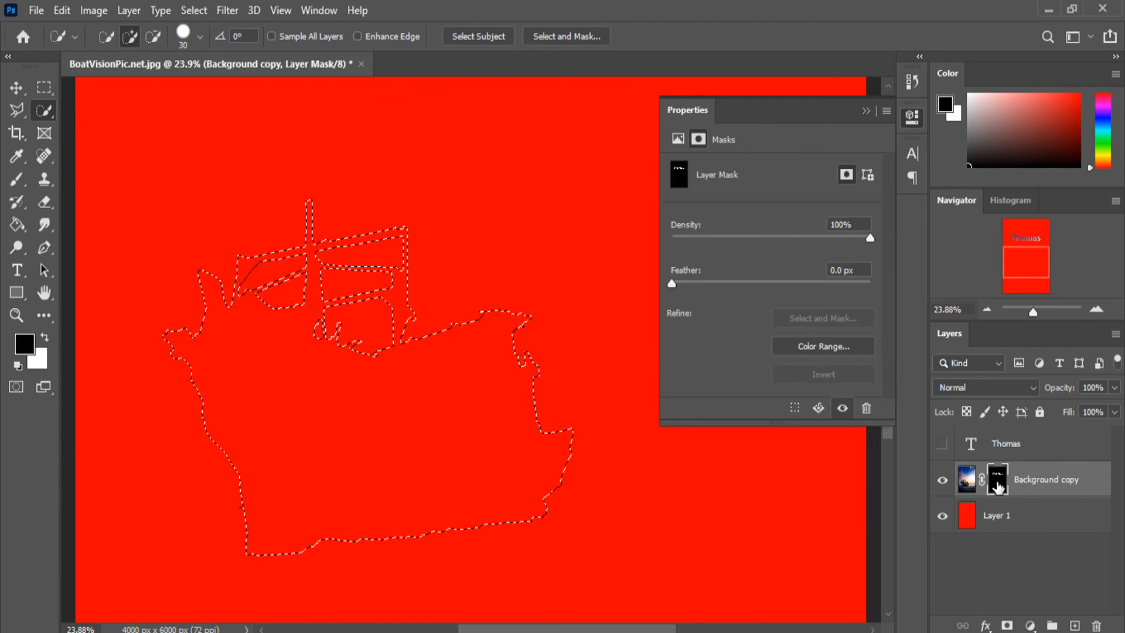
- Paint white on the mask inside the boat selection with a 480 px Hard Round brush to reveal the whole boat, and deselect
click(16, 179)
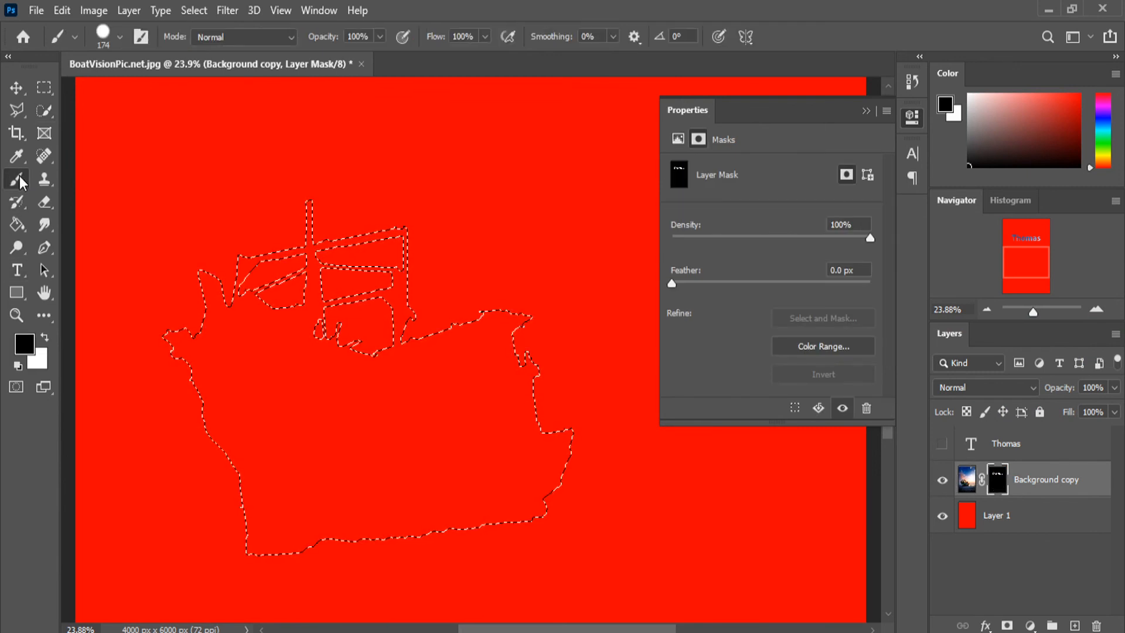
scroll(352, 371, down, 3)
scroll(363, 372, up, 2)
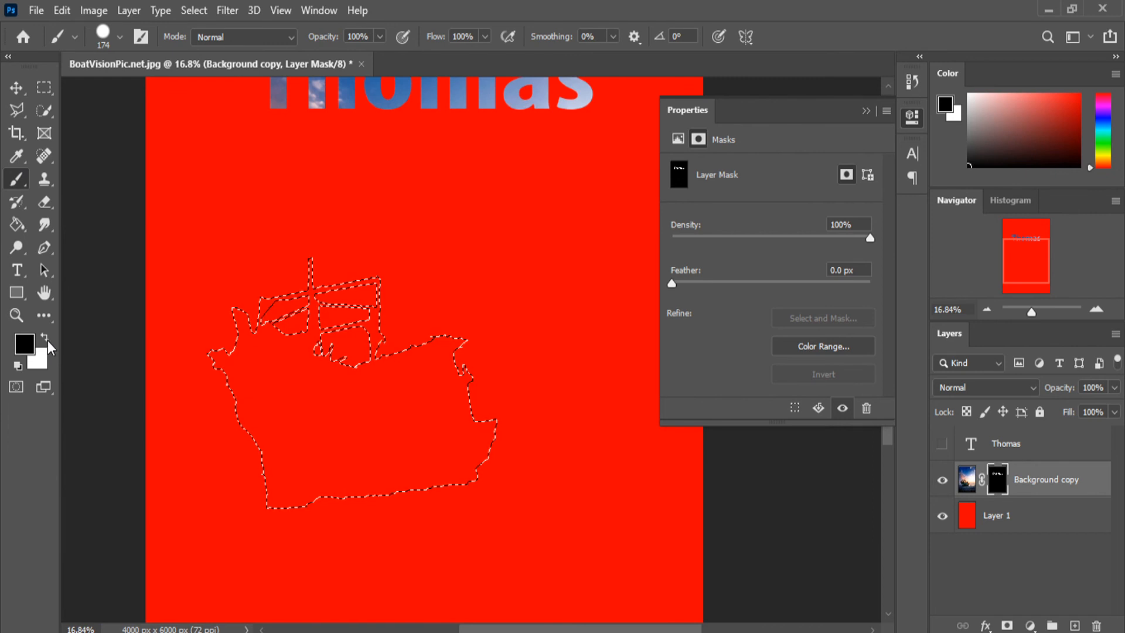
click(45, 338)
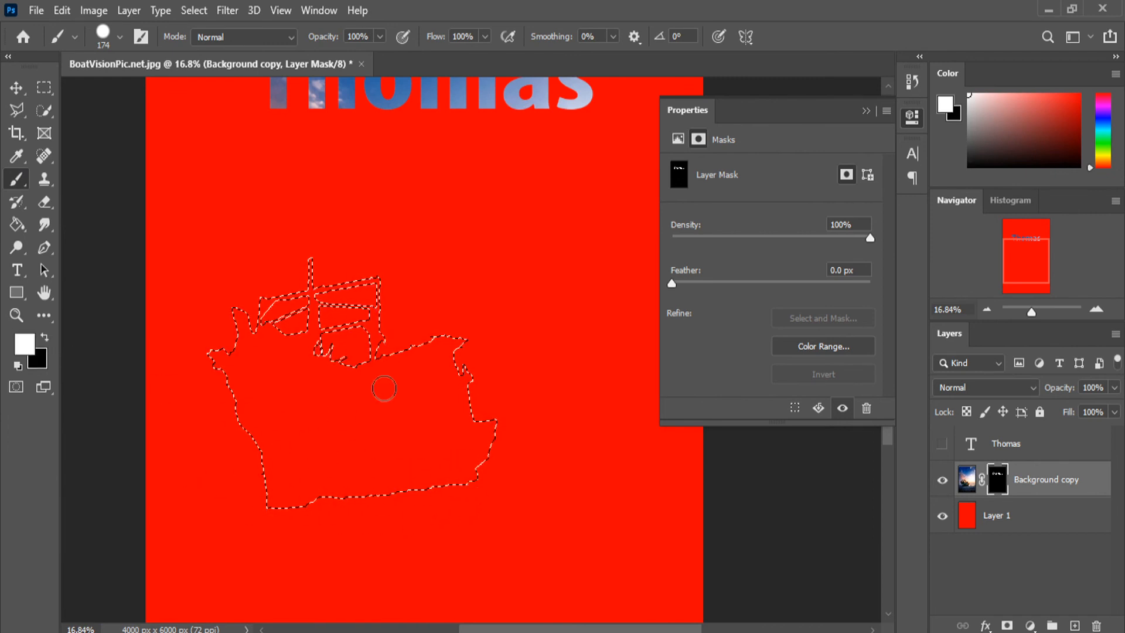
right_click(410, 369)
drag(559, 389, 581, 396)
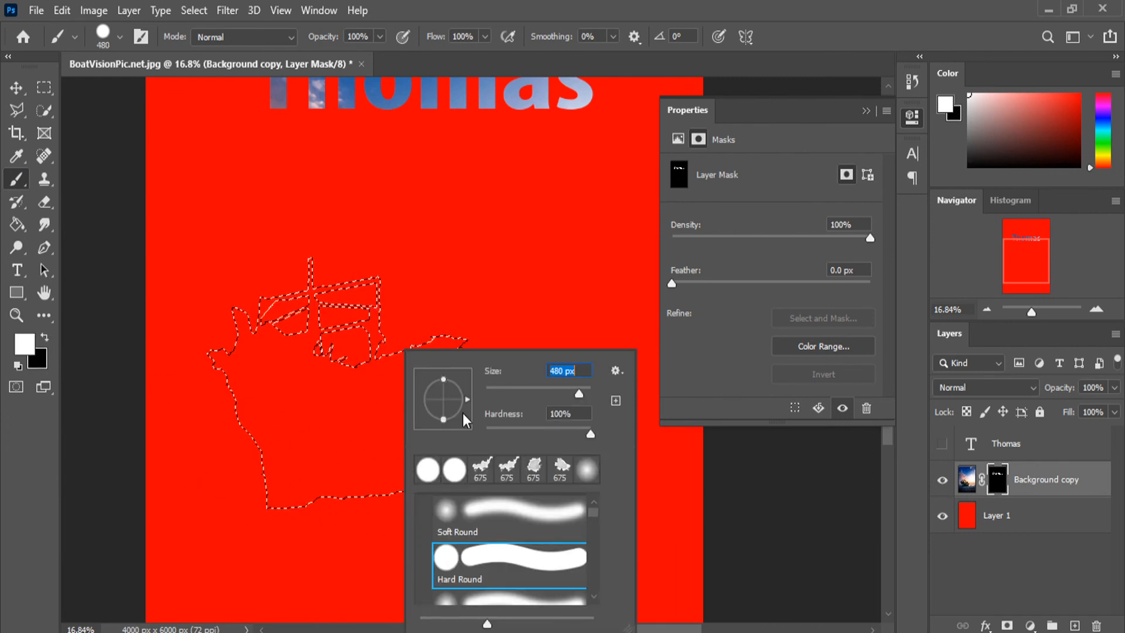
mouse_move(321, 520)
mouse_down()
mouse_move(301, 521)
mouse_move(281, 387)
mouse_up()
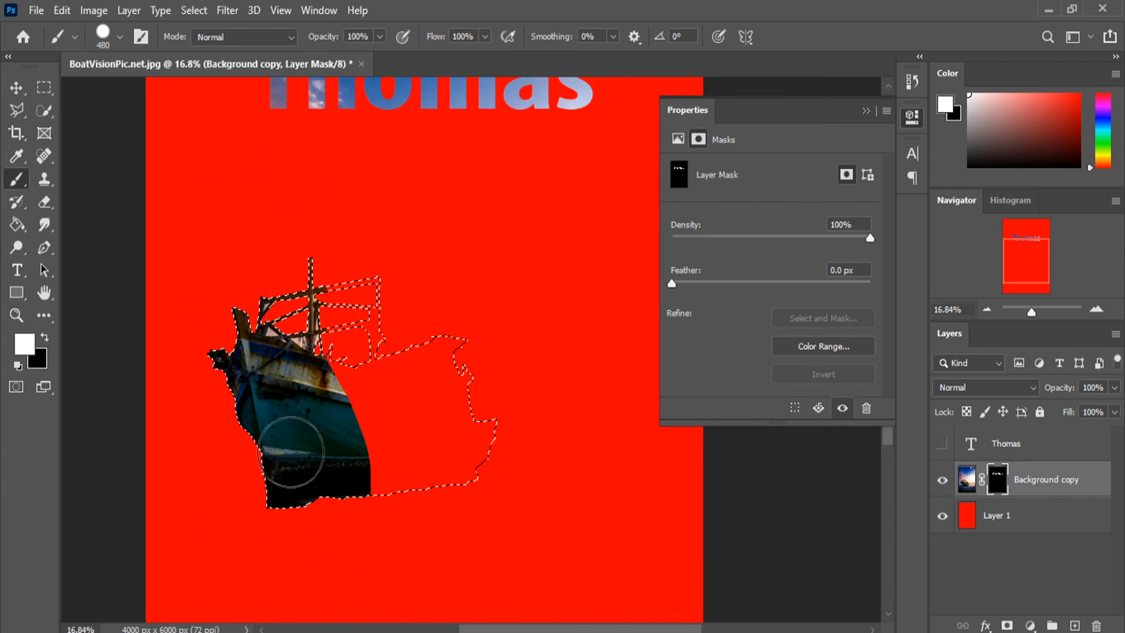
mouse_move(293, 460)
mouse_down()
mouse_move(354, 479)
mouse_move(399, 237)
mouse_move(441, 246)
mouse_move(393, 570)
mouse_move(476, 497)
mouse_move(547, 326)
mouse_up()
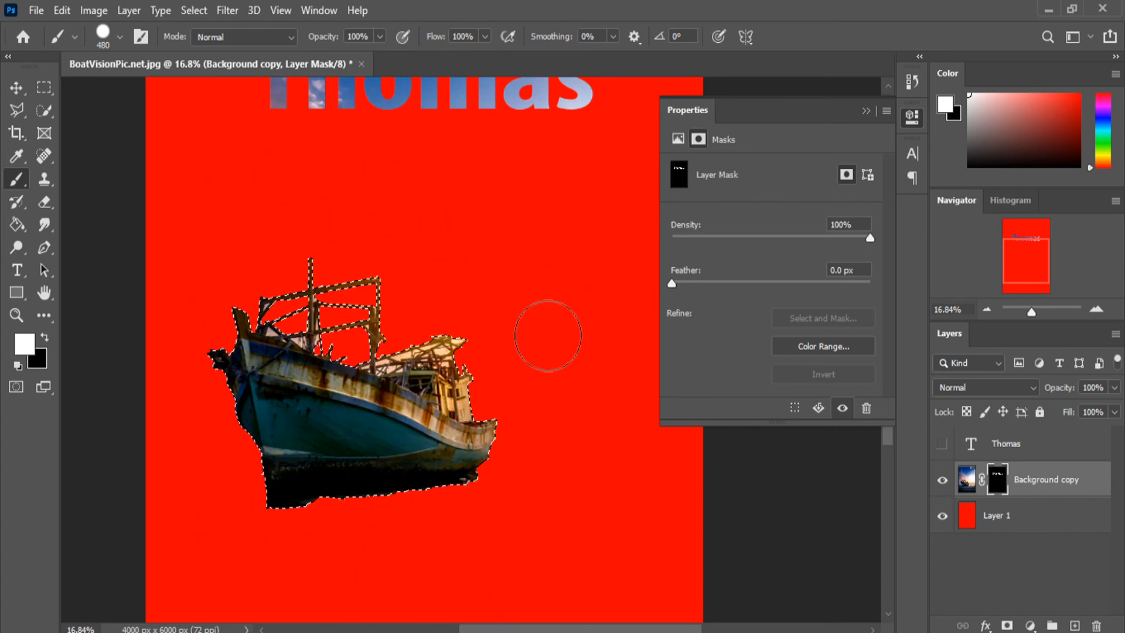
key(m)
key(ctrl+d)
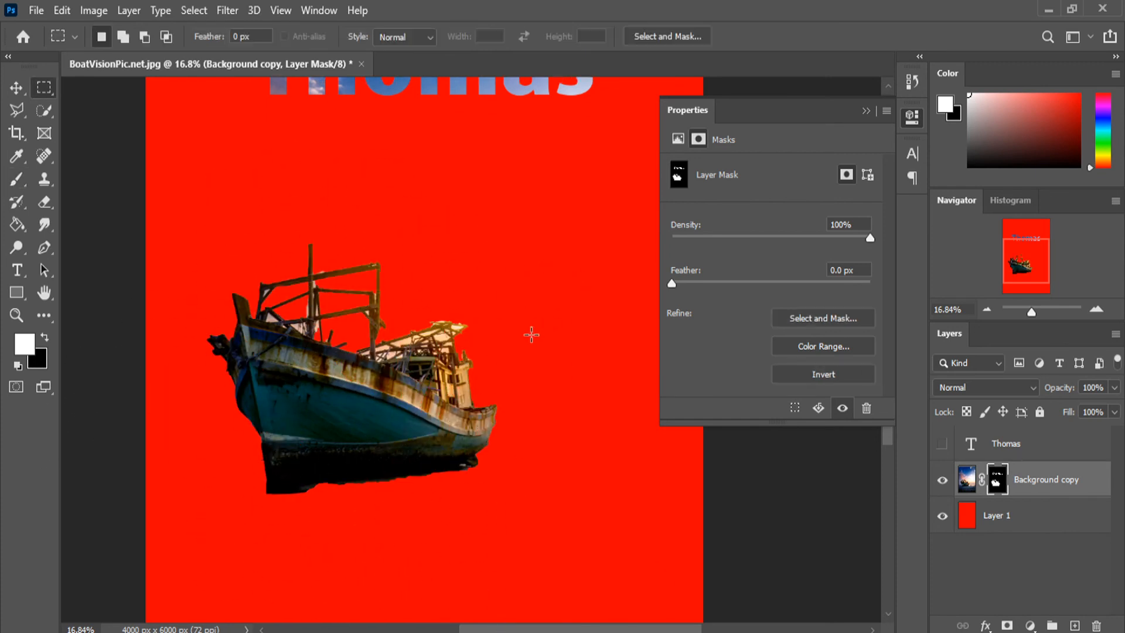
- Fit the whole image in view and hide the red Layer 1 to leave a transparent background
key(ctrl+0)
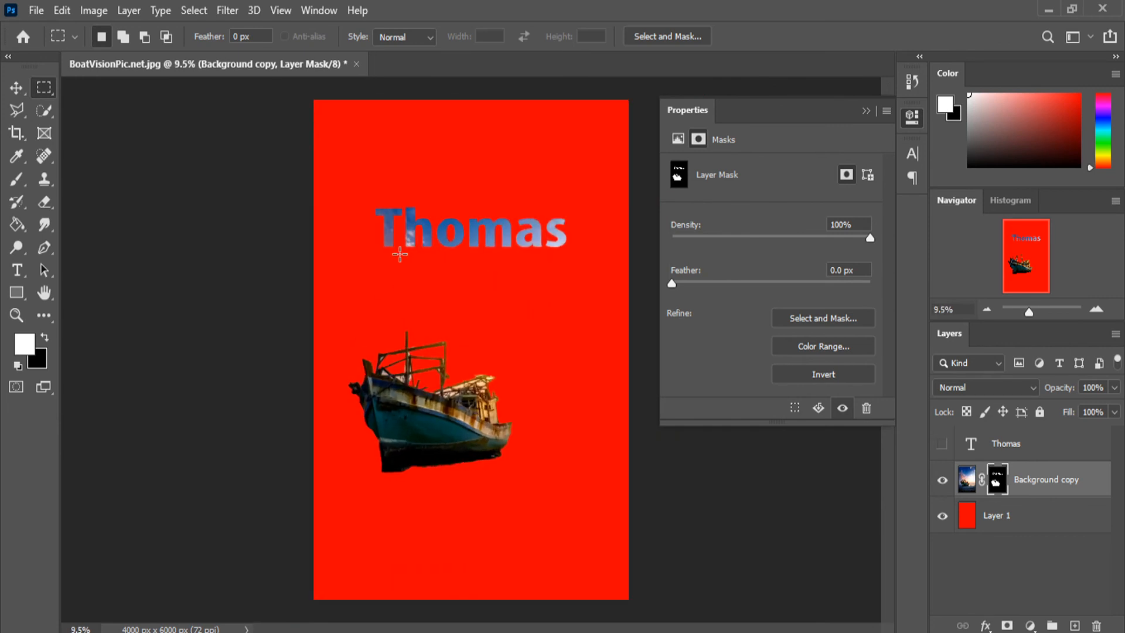
click(942, 516)
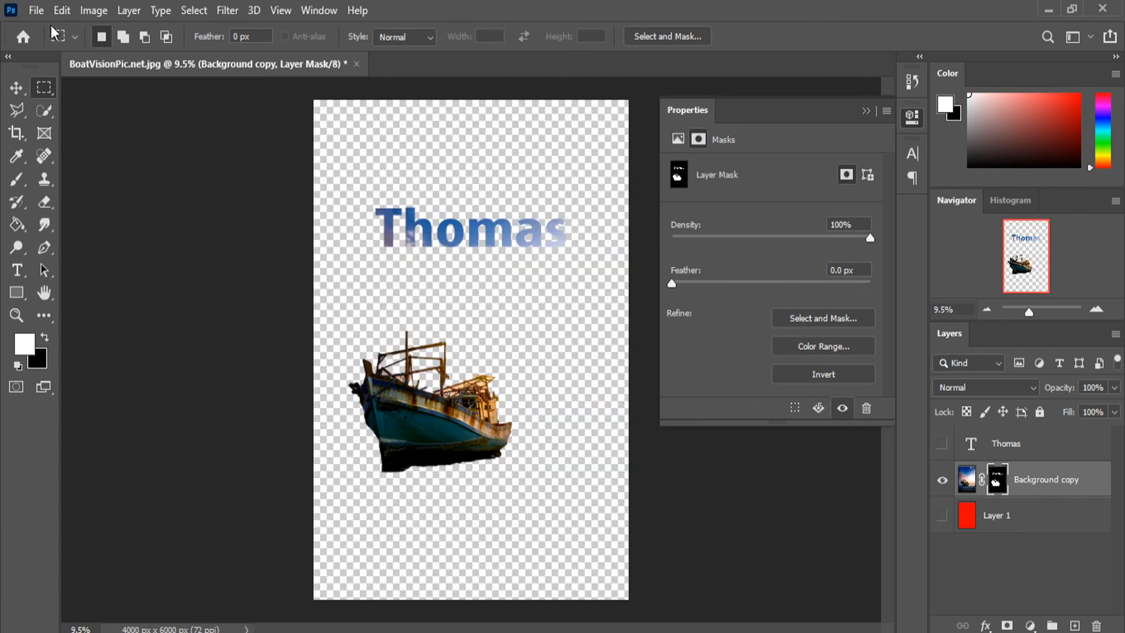
click(37, 10)
mouse_move(227, 268)
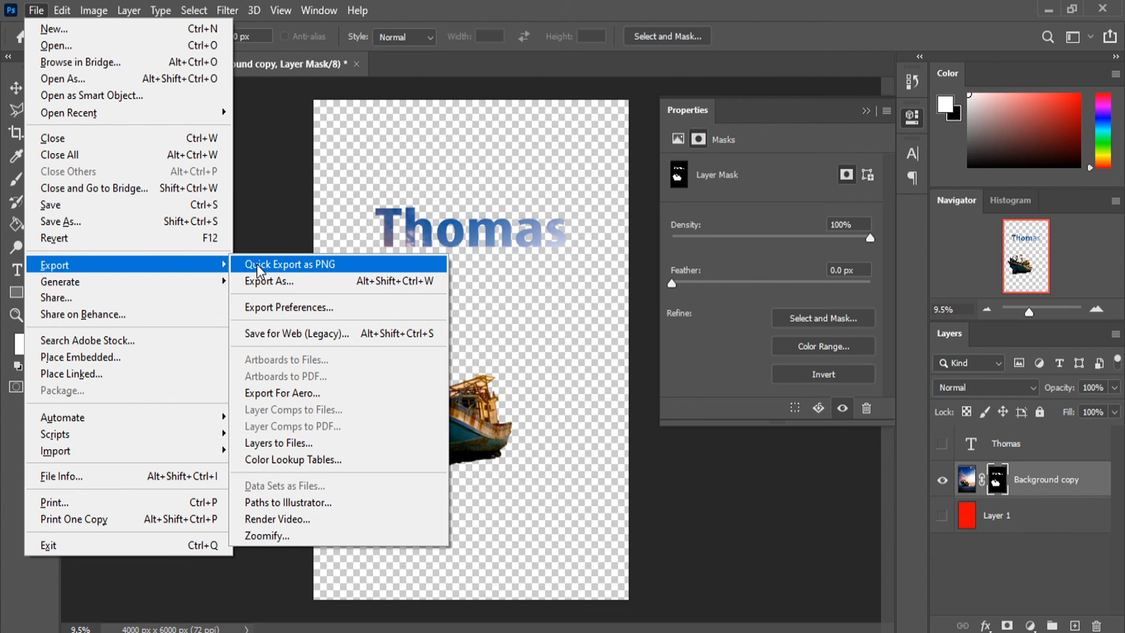
click(282, 119)
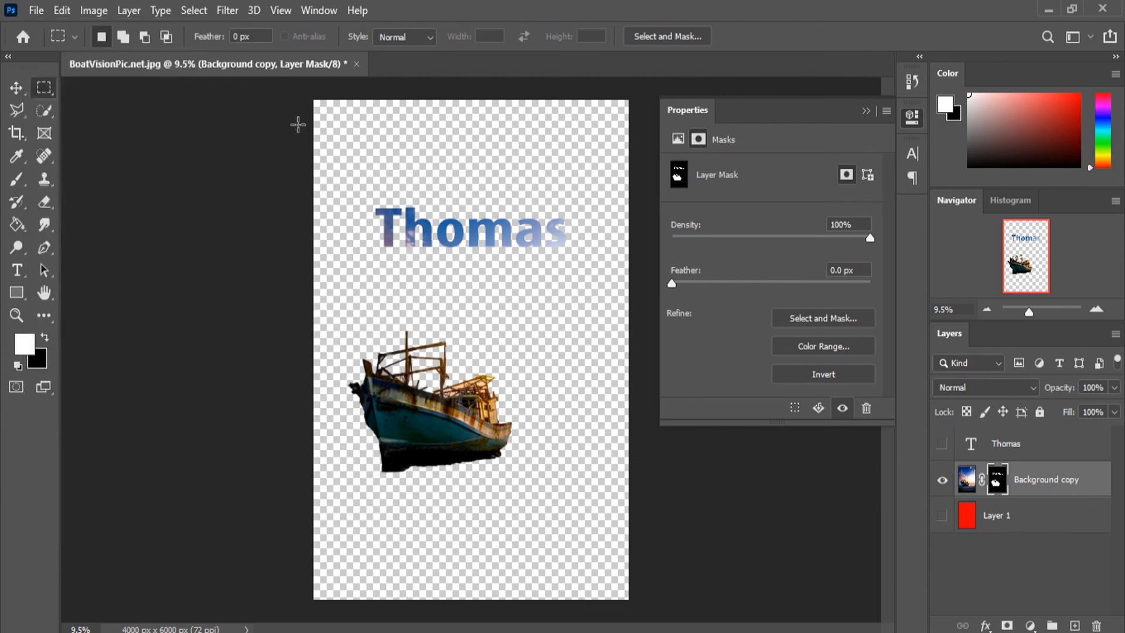